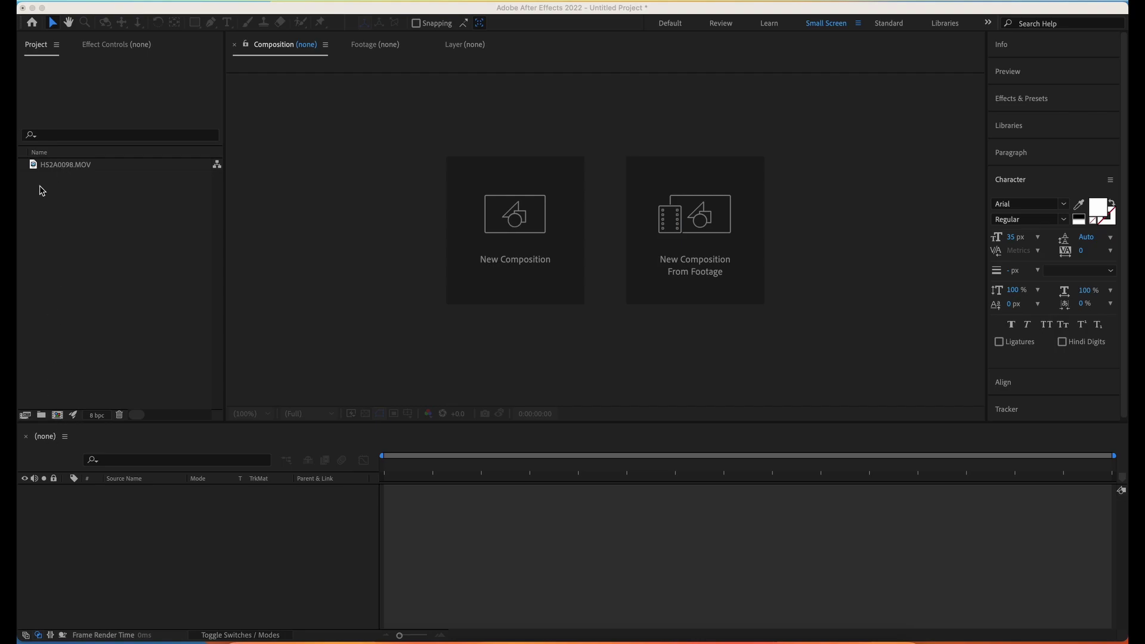
# Create a composition from the HS2A0098.MOV footage, matching its settings
pyautogui.click(58, 205)
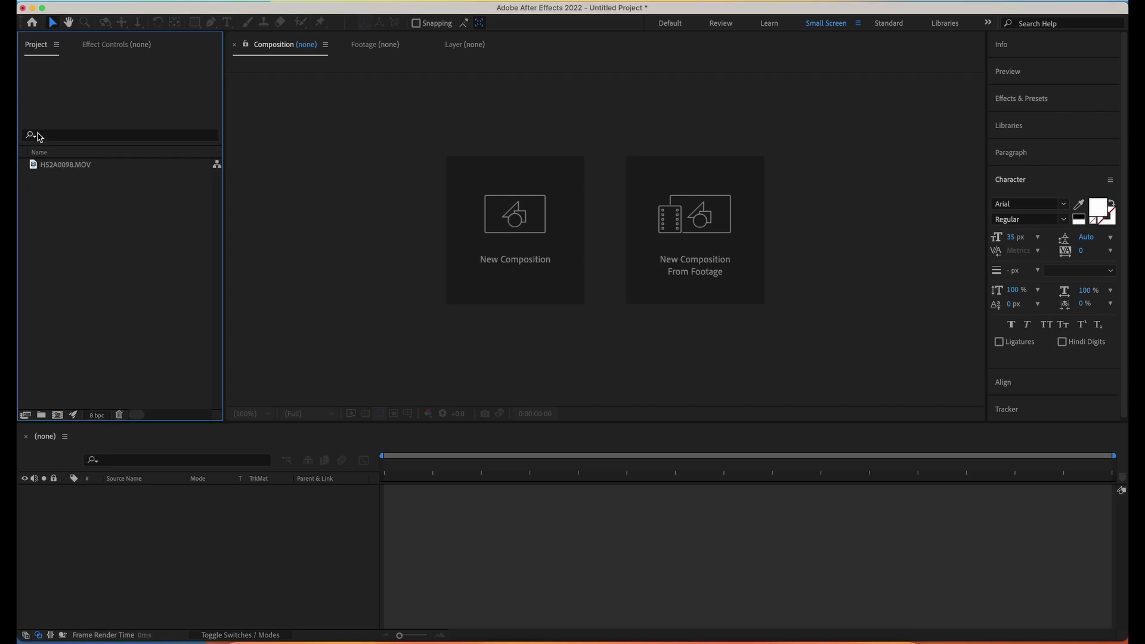
pyautogui.click(54, 167)
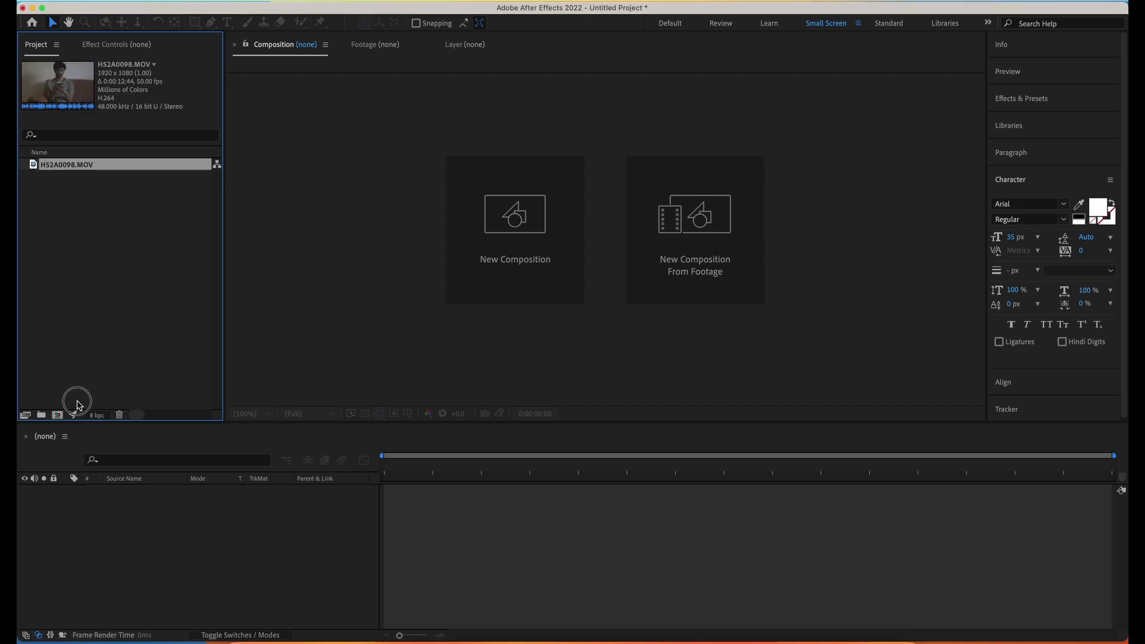
pyautogui.moveTo(31, 164); pyautogui.dragTo(66, 417)
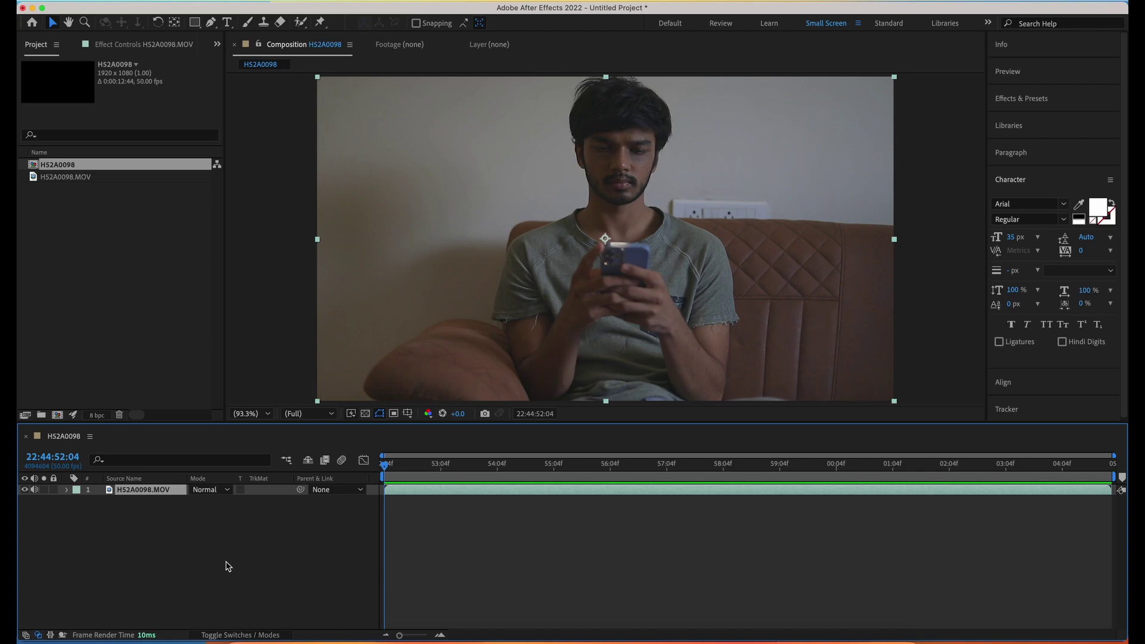
pyautogui.moveTo(386, 465); pyautogui.dragTo(307, 565)
pyautogui.click(309, 566)
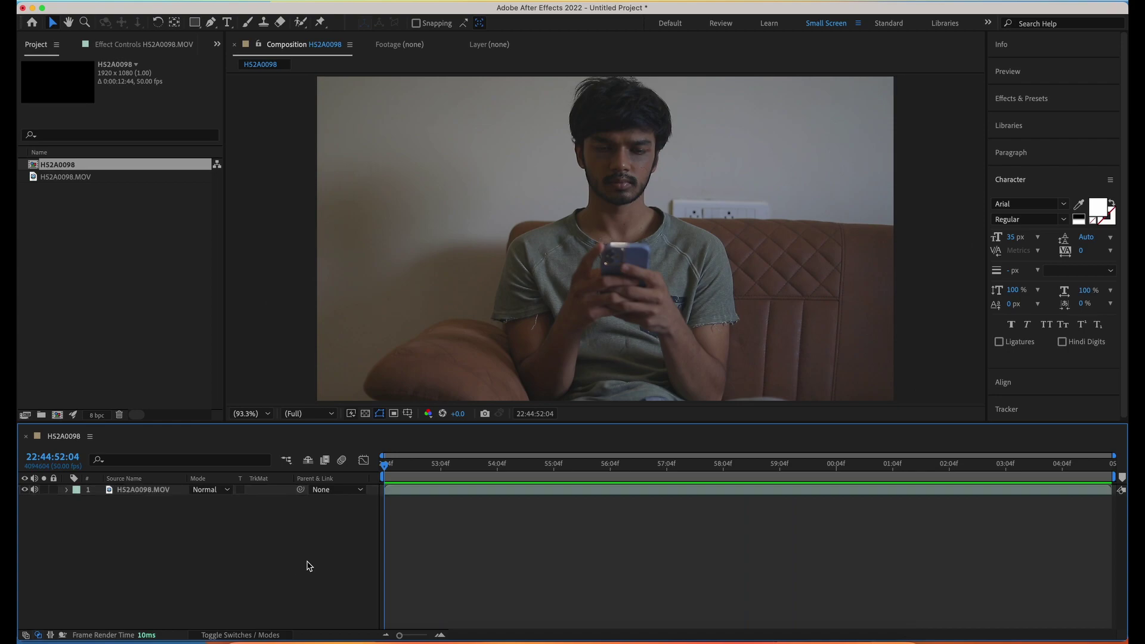
# Create a new composition named Main Comp with a size of 1920 x 1080 px
pyautogui.click(58, 415)
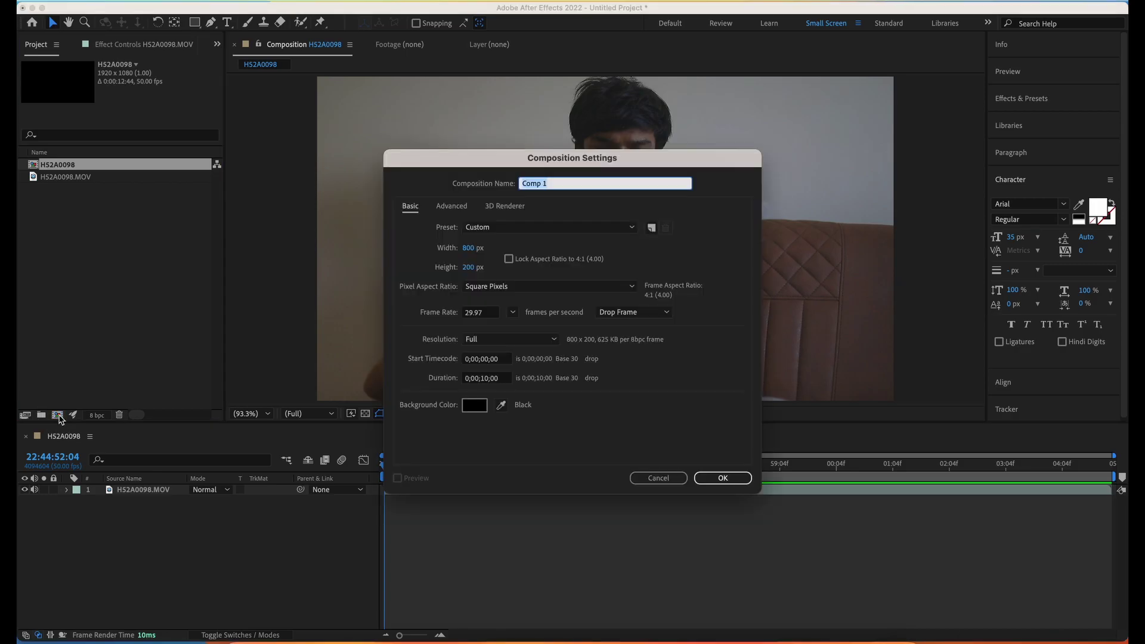
pyautogui.write('Main')
pyautogui.click(469, 248)
pyautogui.write('1920')
pyautogui.press('Tab')
pyautogui.write('1080')
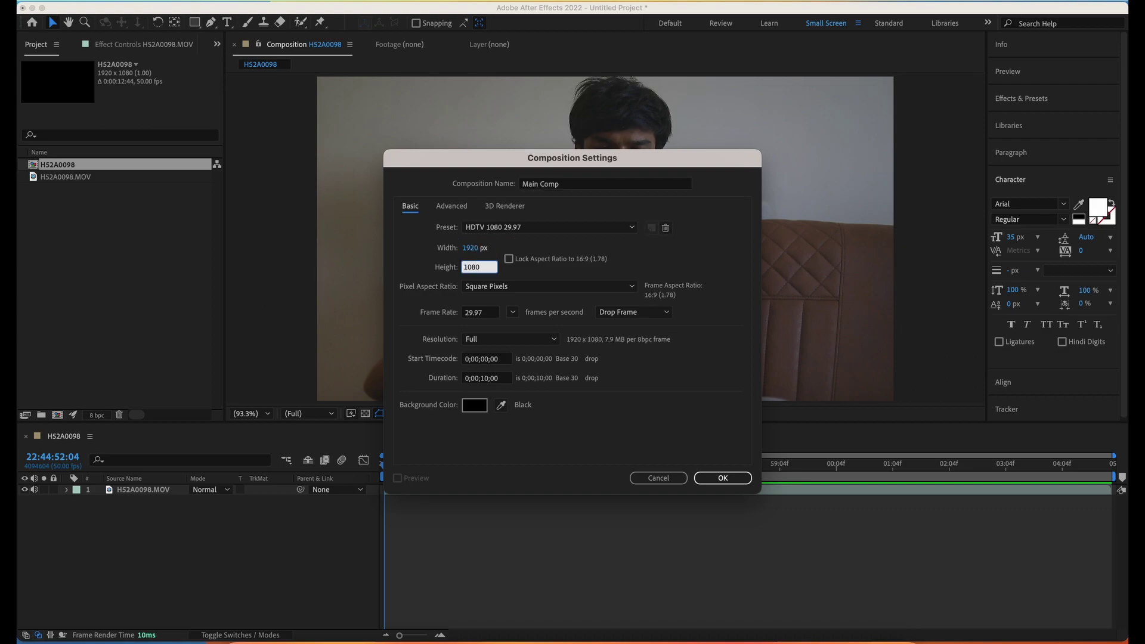
pyautogui.click(738, 478)
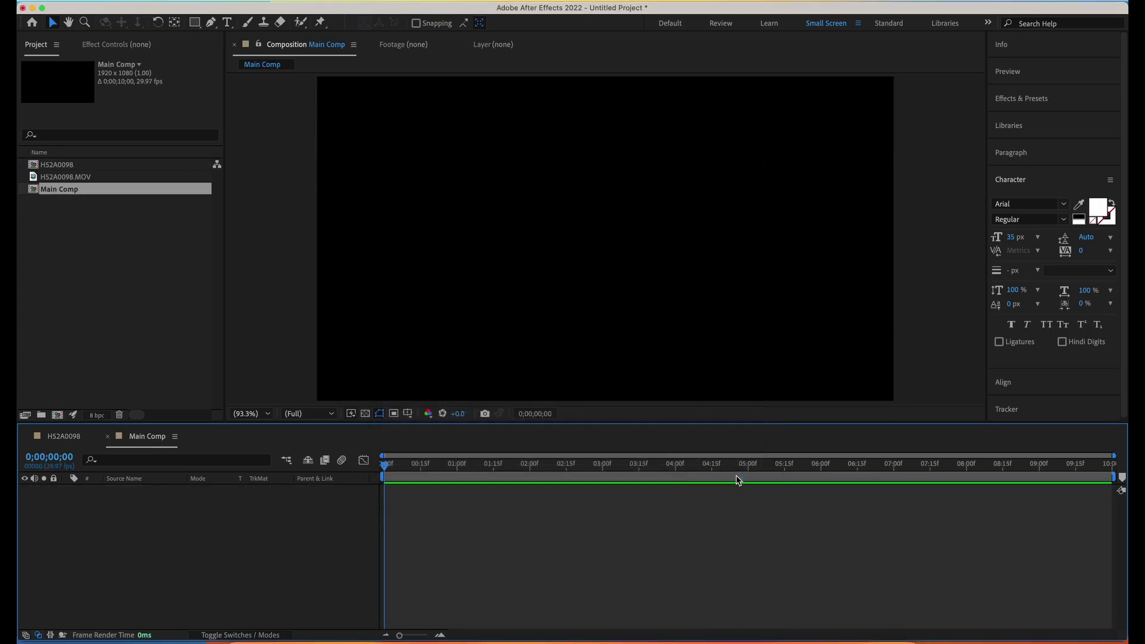
# Rename the footage composition as Stablize and add it as a layer in Main Comp
pyautogui.click(49, 167)
pyautogui.press('Return')
pyautogui.write('Stablize')
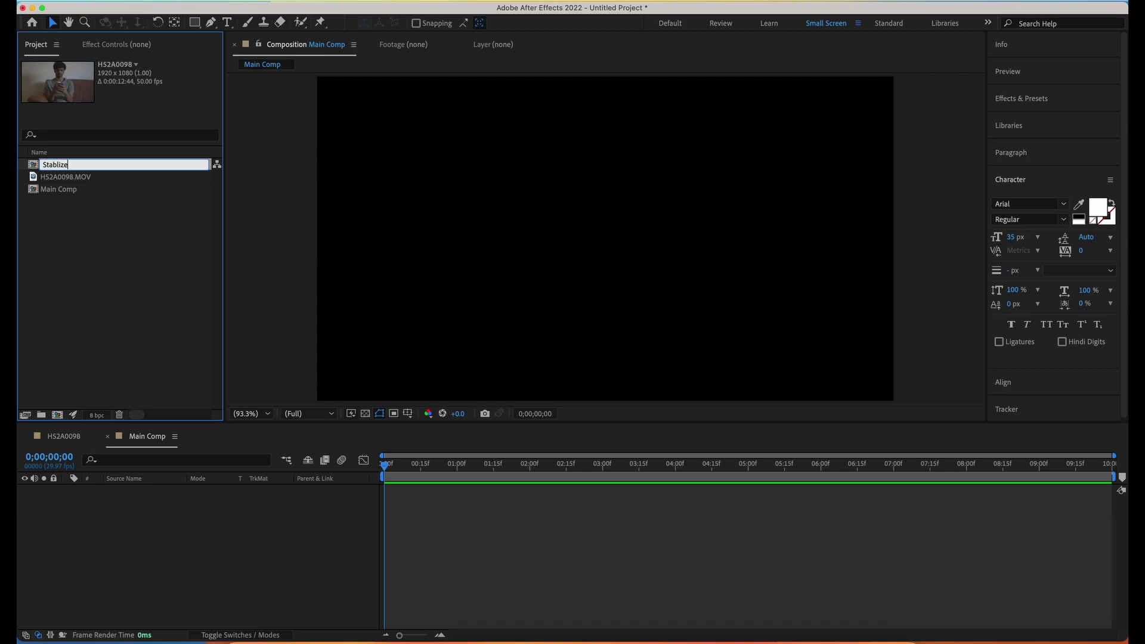
pyautogui.press('Return')
pyautogui.moveTo(56, 191); pyautogui.dragTo(160, 575)
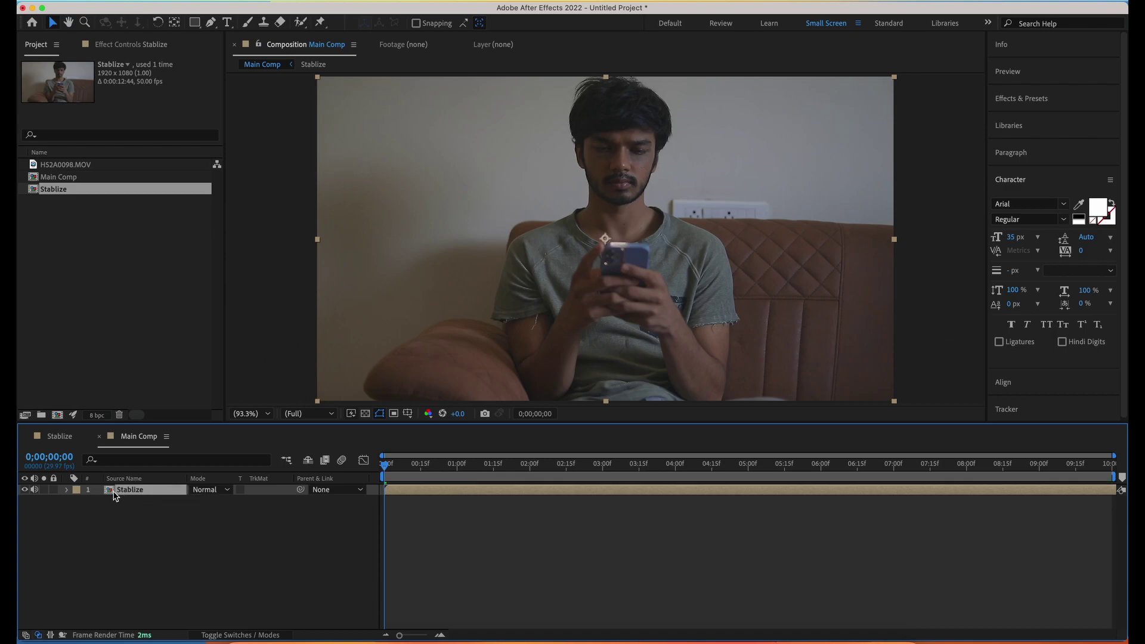
# Start Stabilize Motion on the footage layer inside the Stablize composition, at the first frame
pyautogui.click(64, 438)
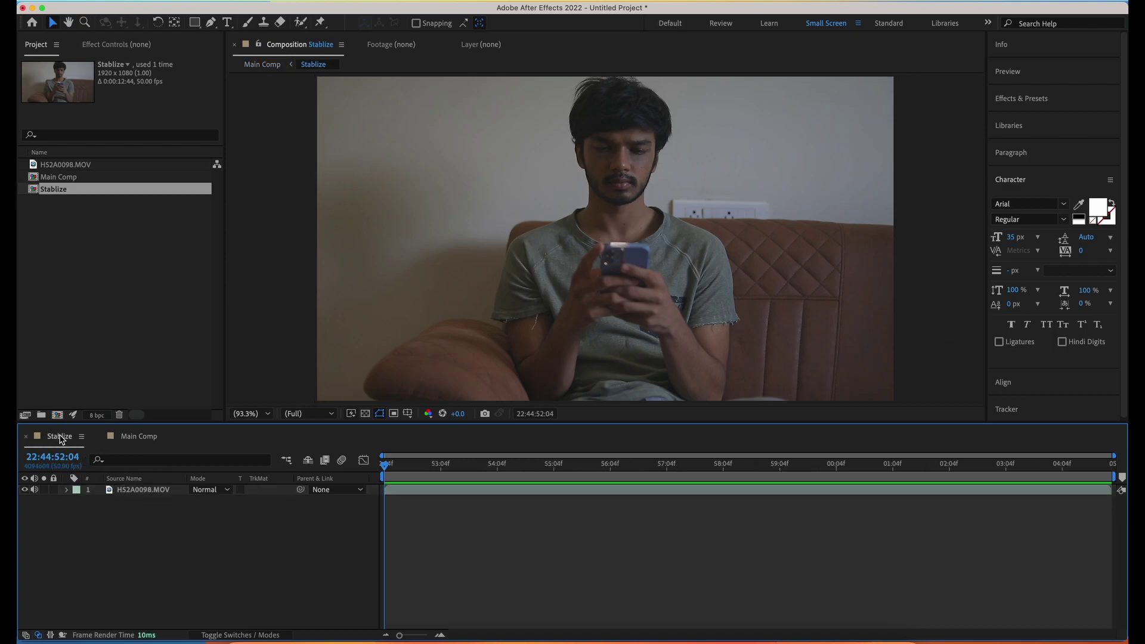
pyautogui.click(430, 490)
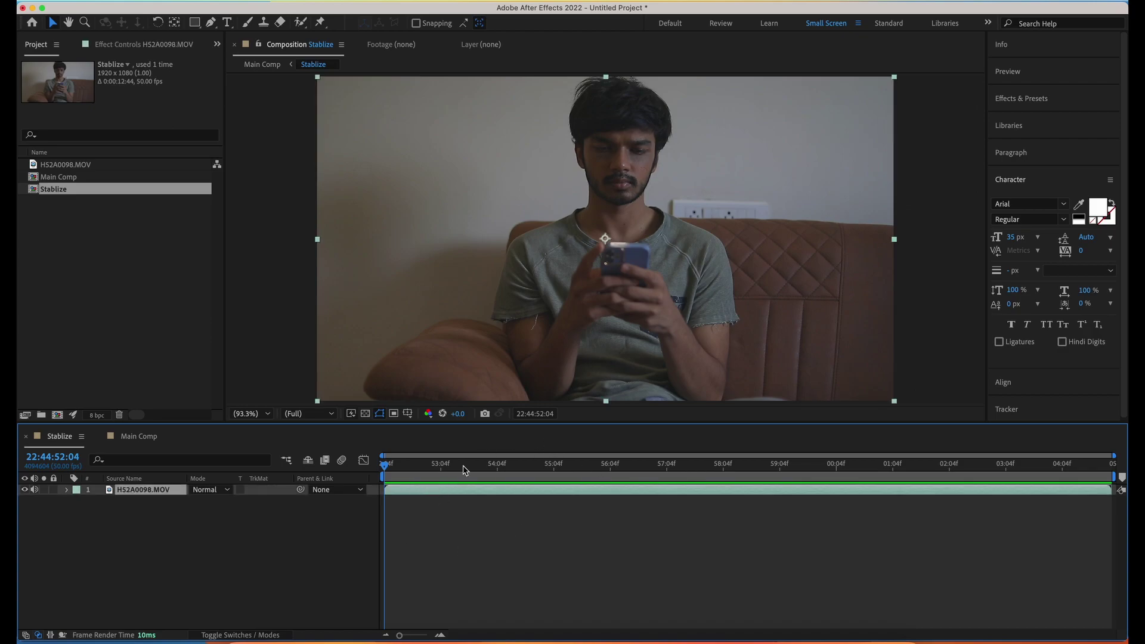
pyautogui.scroll(-3, 1040, 220)
pyautogui.click(1022, 410)
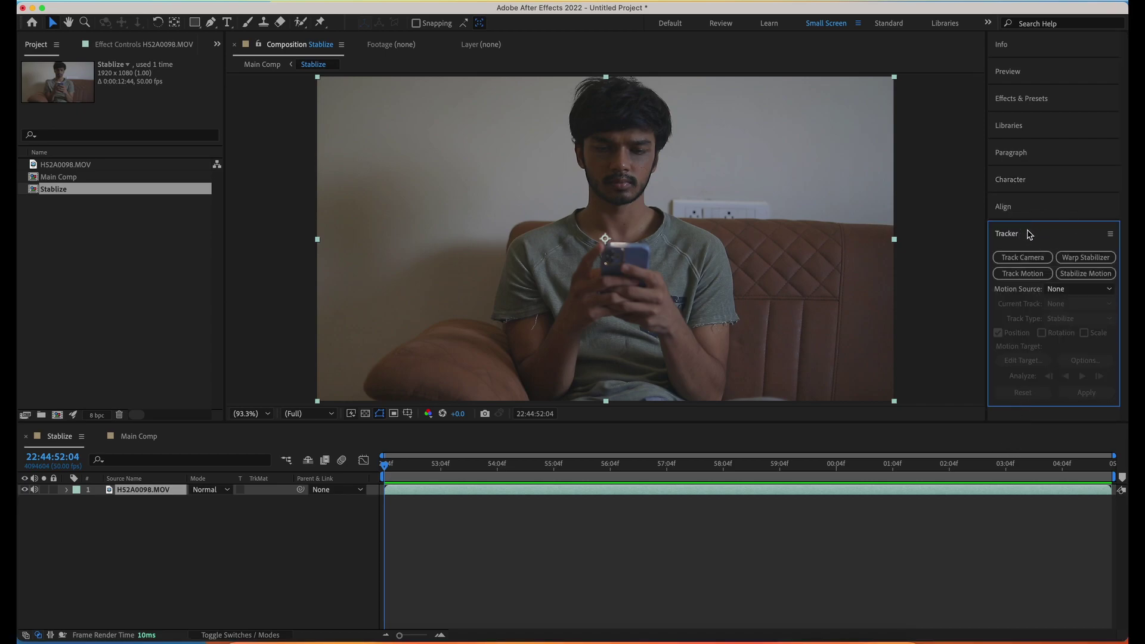
pyautogui.click(409, 1)
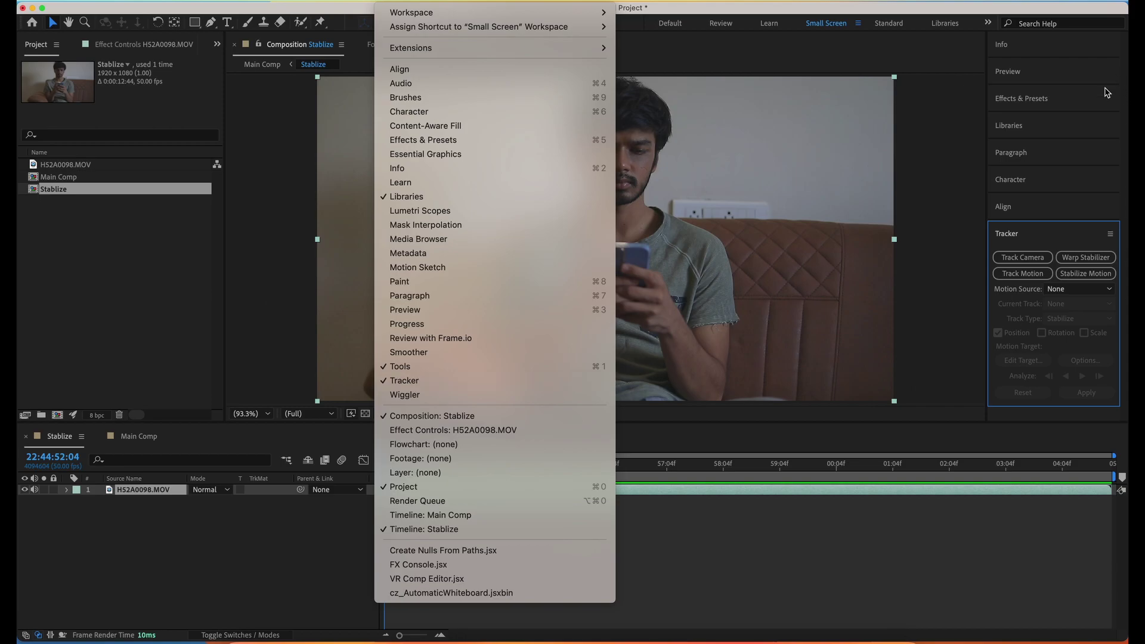
pyautogui.click(1062, 238)
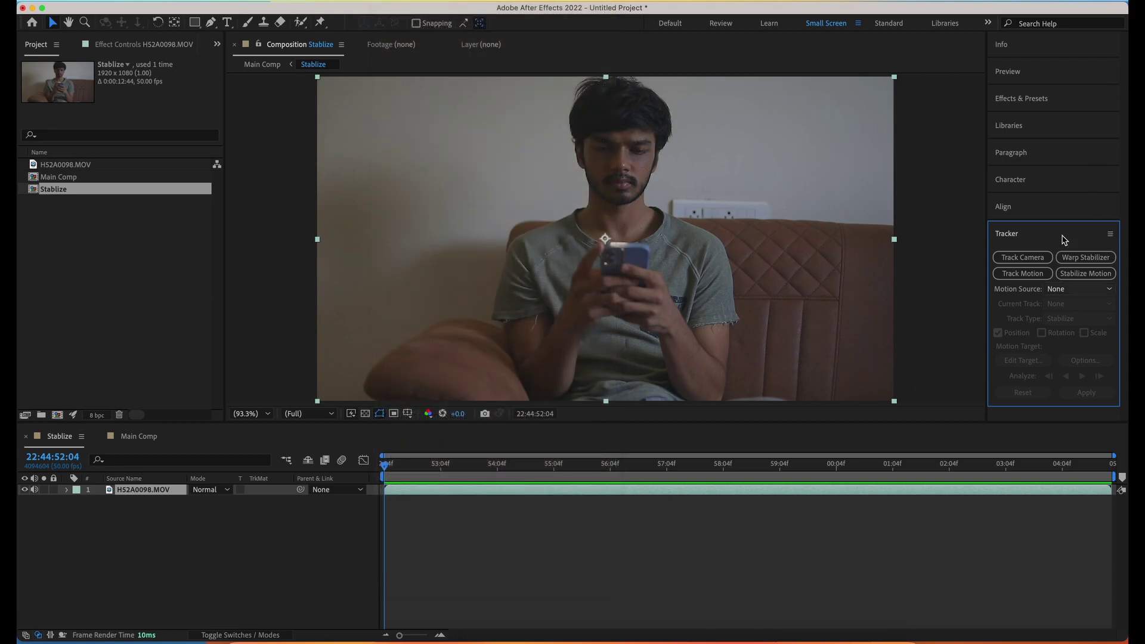
pyautogui.click(1088, 280)
pyautogui.moveTo(388, 465)
pyautogui.mouseDown()
pyautogui.moveTo(800, 427)
pyautogui.moveTo(373, 501)
pyautogui.moveTo(759, 460)
pyautogui.moveTo(952, 474)
pyautogui.moveTo(384, 466)
pyautogui.mouseUp()
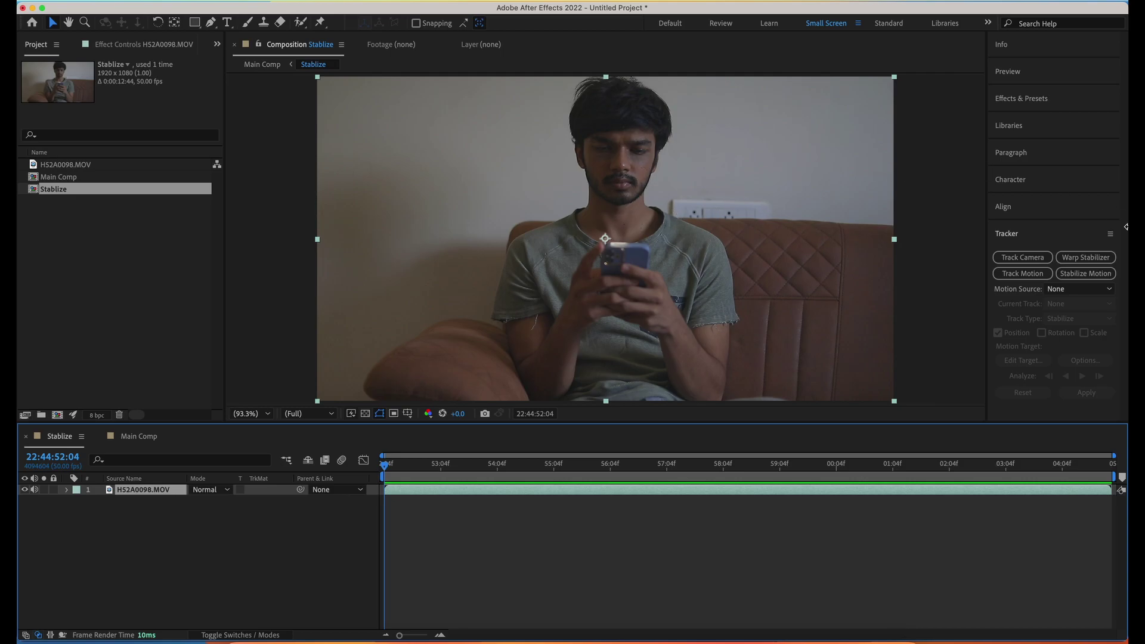
pyautogui.click(1082, 274)
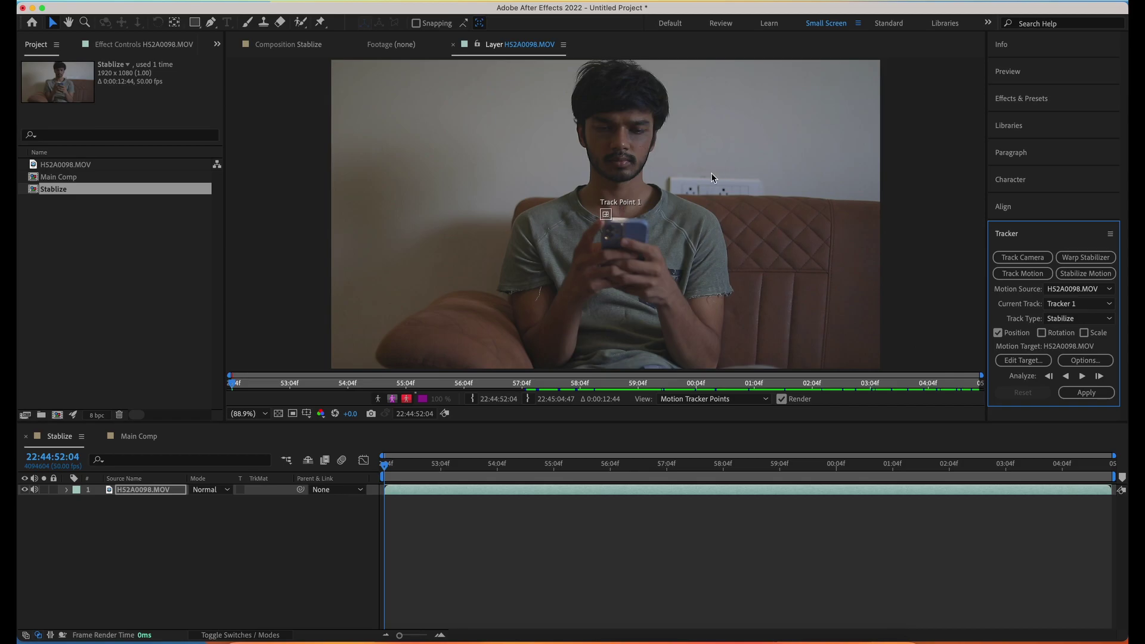
# Place Track Point 1 on the dark hole of the wall socket and slightly enlarge its search region
pyautogui.scroll(3, 738, 182)
pyautogui.moveTo(417, 256); pyautogui.dragTo(640, 224)
pyautogui.scroll(4, 633, 198)
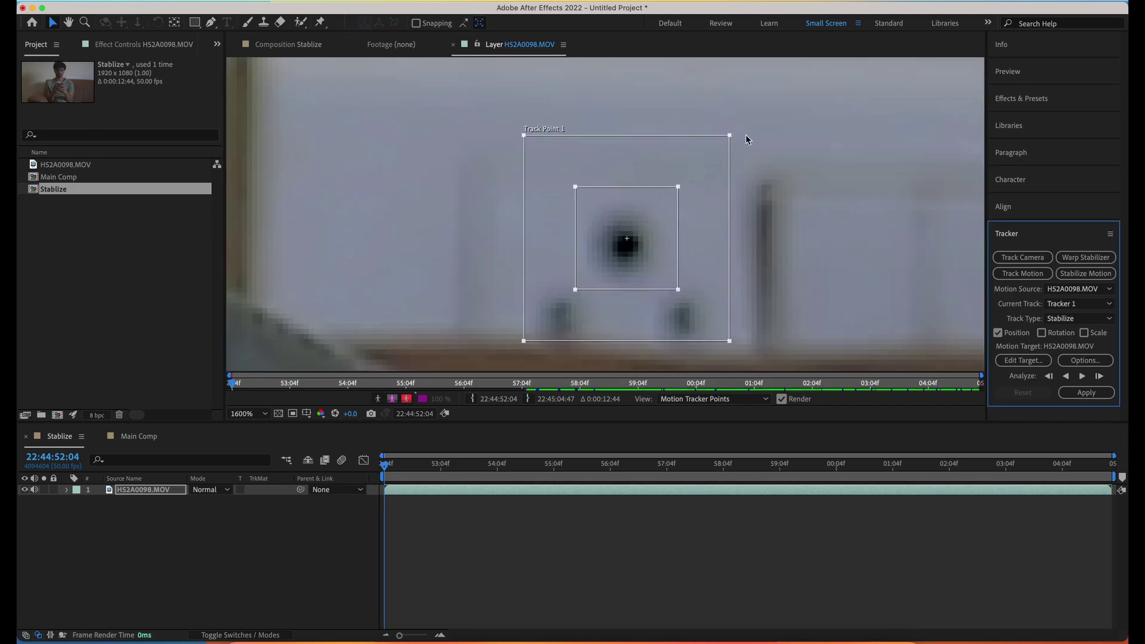
pyautogui.moveTo(731, 135); pyautogui.dragTo(747, 122)
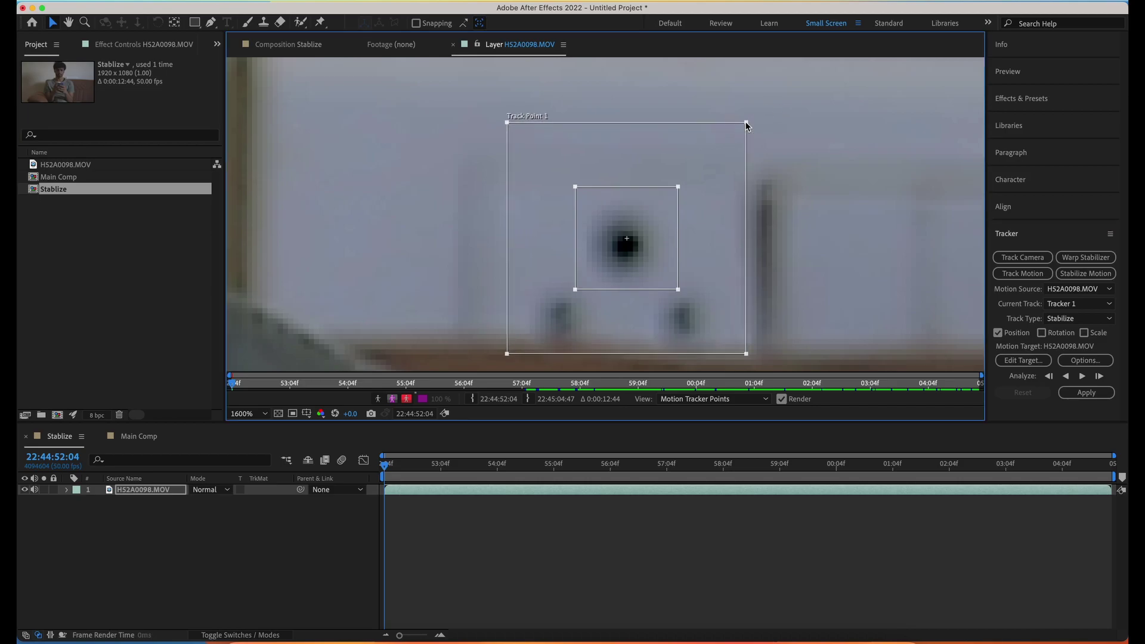
pyautogui.scroll(-4, 626, 246)
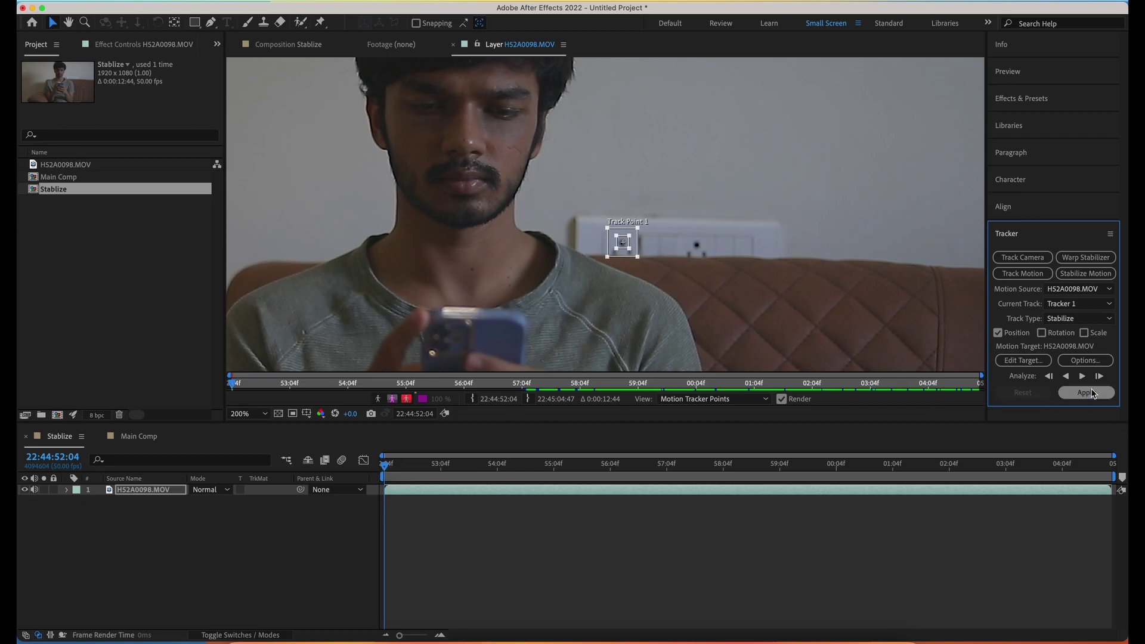
# Analyze the track point forward and backward, apply the stabilization in X and Y, and check it along the timeline
pyautogui.click(1082, 376)
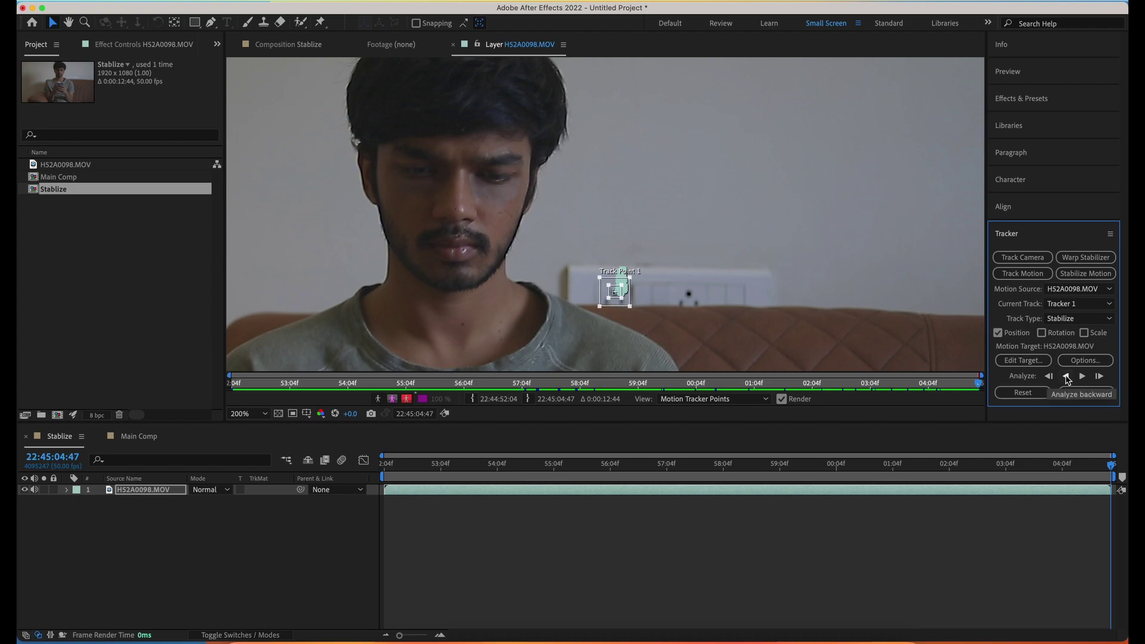
pyautogui.click(1066, 377)
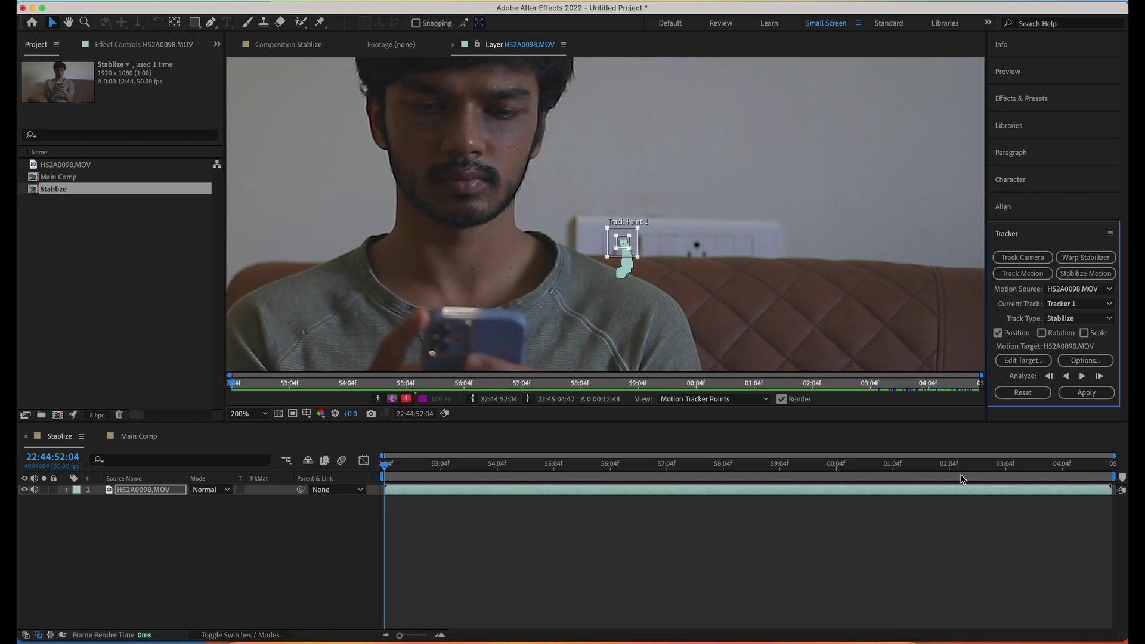
pyautogui.click(1098, 395)
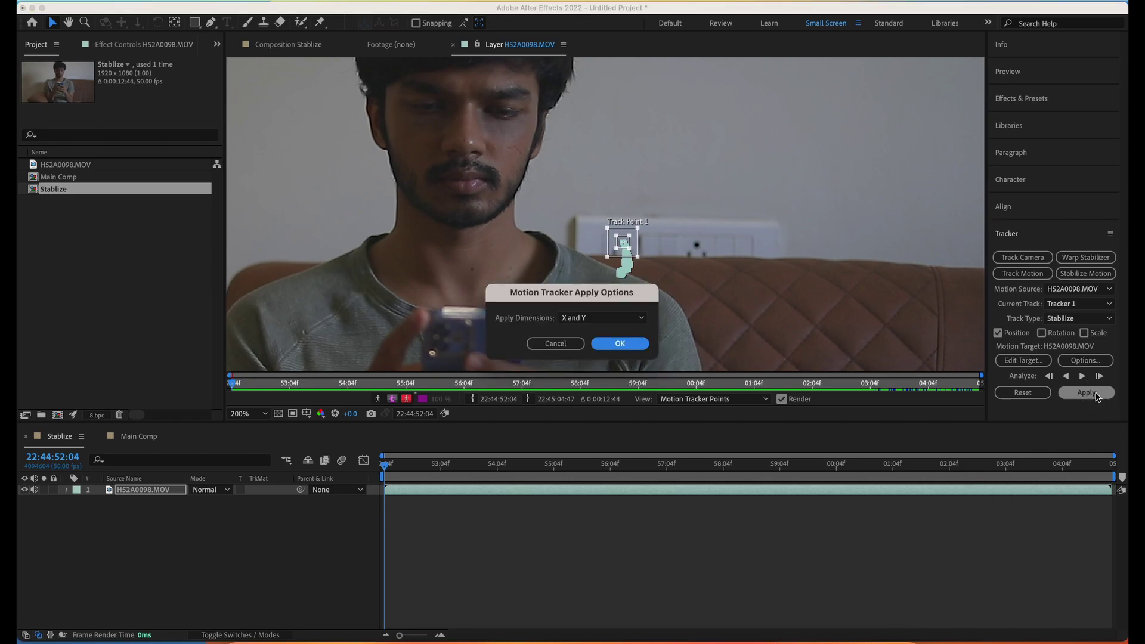
pyautogui.click(619, 345)
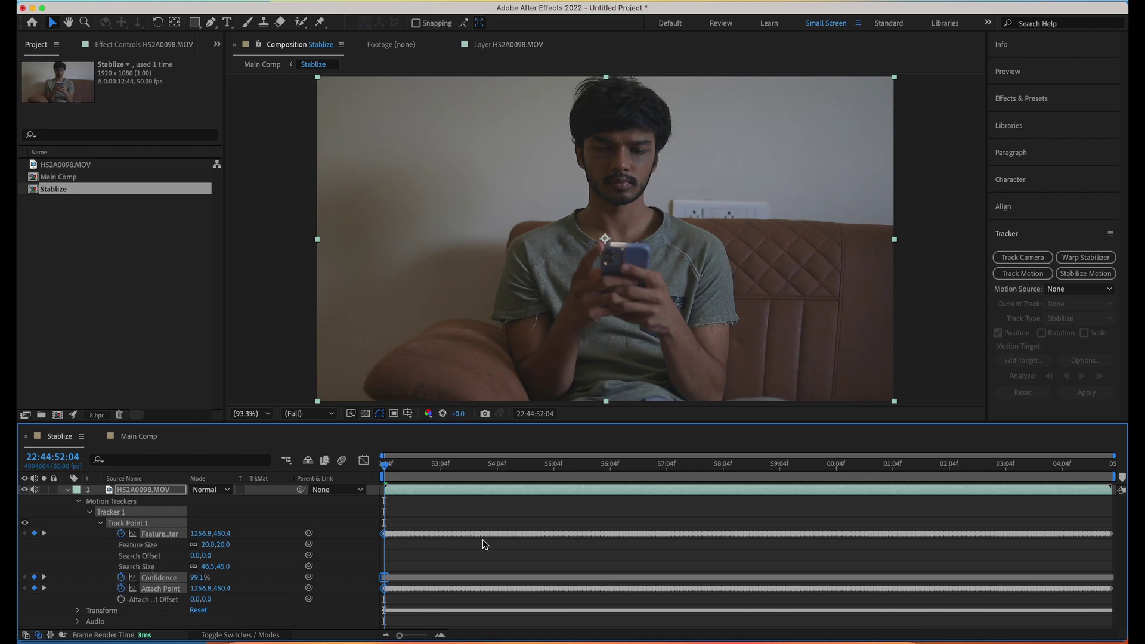
pyautogui.click(393, 469)
pyautogui.moveTo(393, 469); pyautogui.dragTo(518, 469)
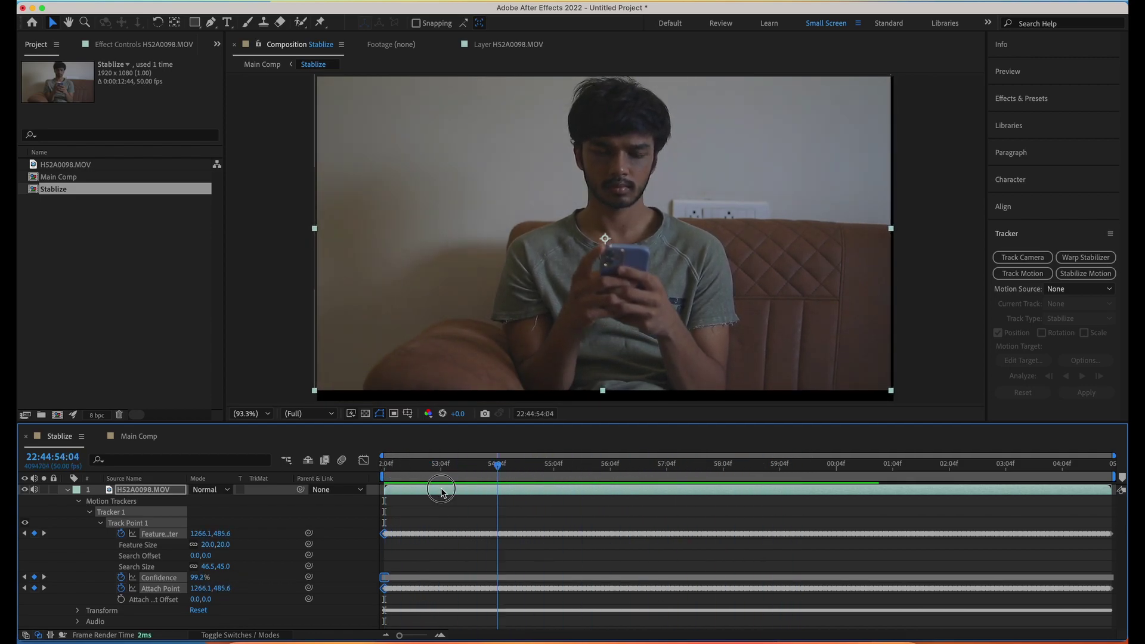
pyautogui.click(906, 465)
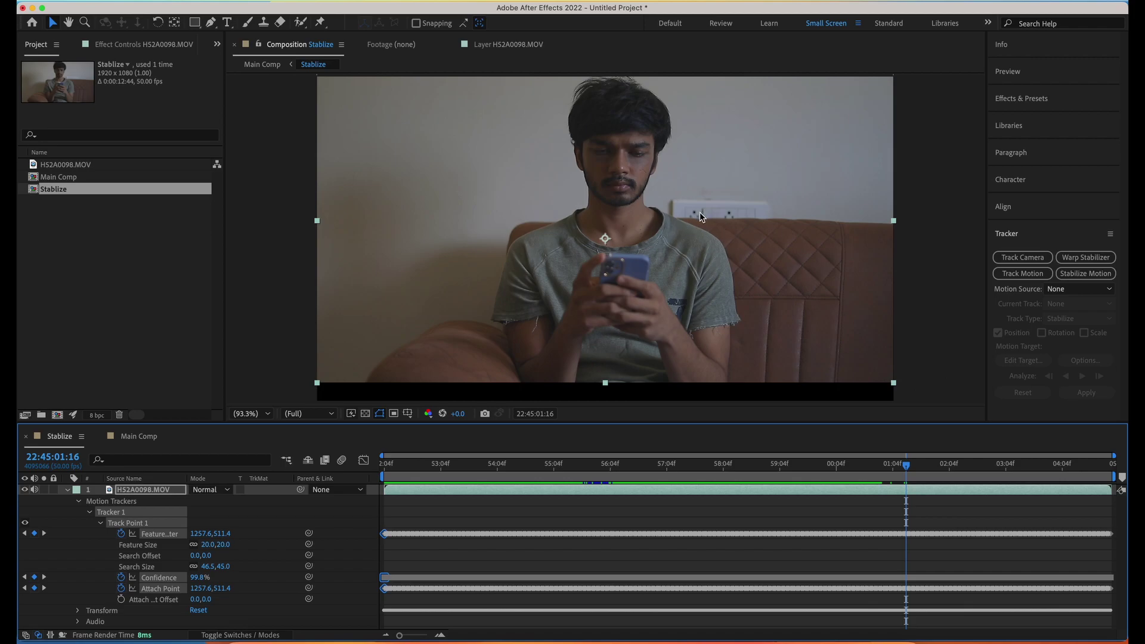
pyautogui.moveTo(903, 459); pyautogui.dragTo(215, 543)
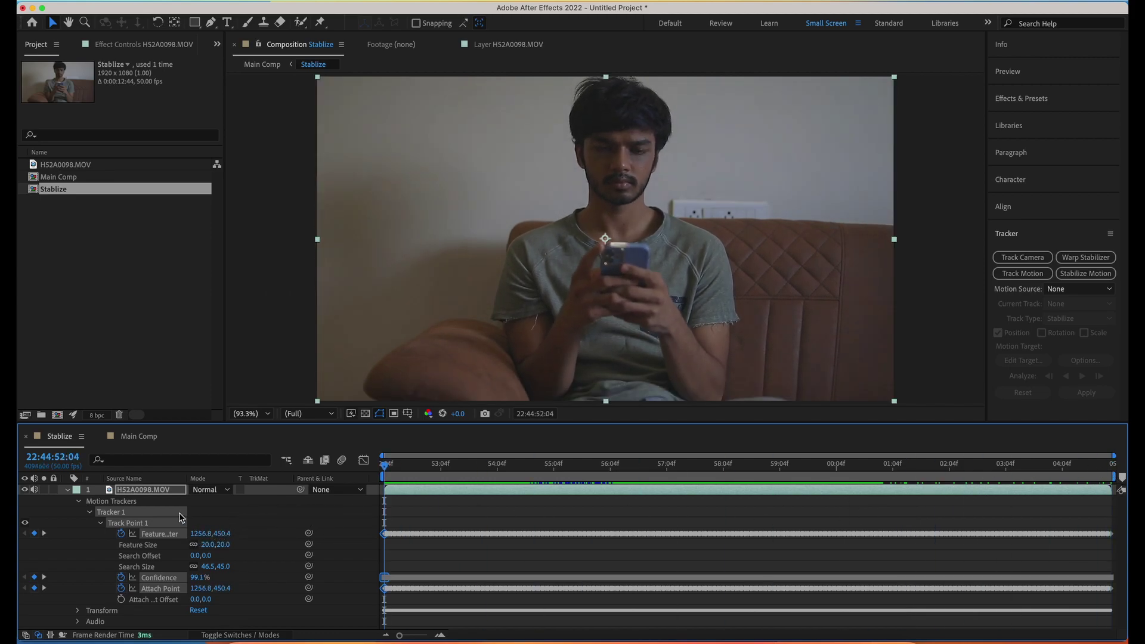
# Scale the Stablize layer in Main Comp to 120%, shift it slightly downward to cover the frame, and preview the result
pyautogui.click(138, 436)
pyautogui.click(134, 557)
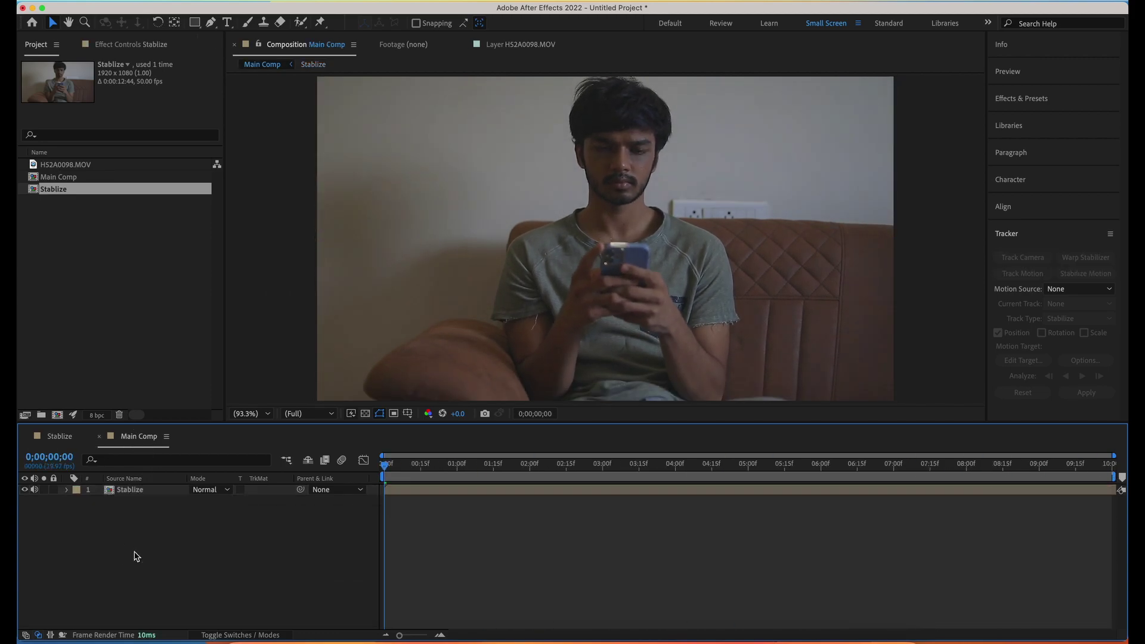
pyautogui.click(139, 495)
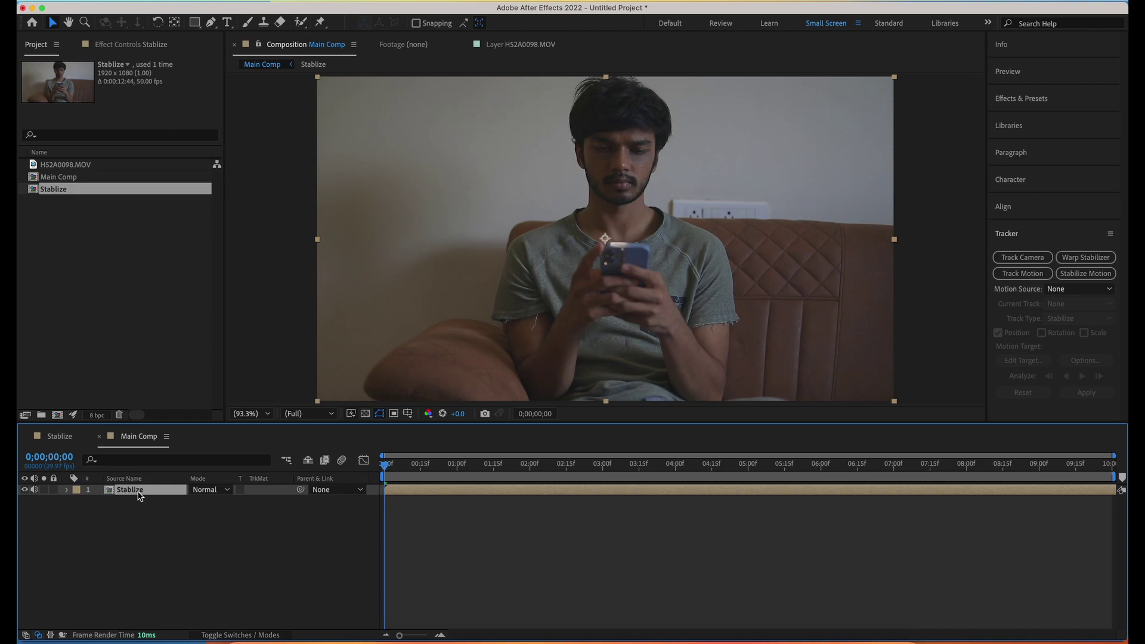
pyautogui.press('s')
pyautogui.click(211, 500)
pyautogui.press('Return')
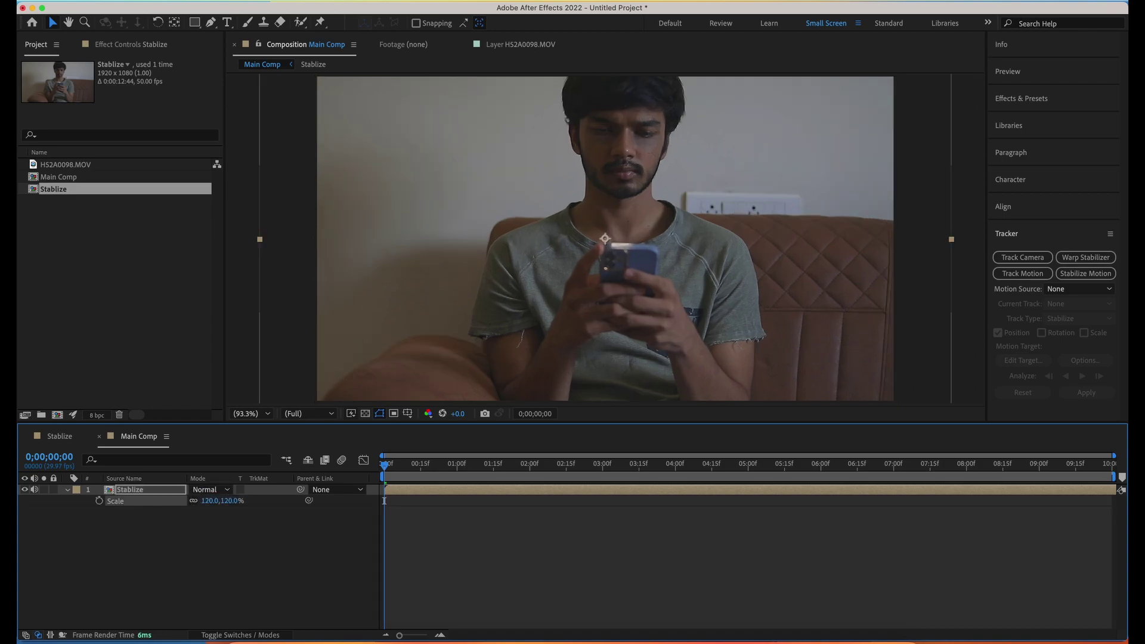
pyautogui.moveTo(595, 204); pyautogui.dragTo(594, 224)
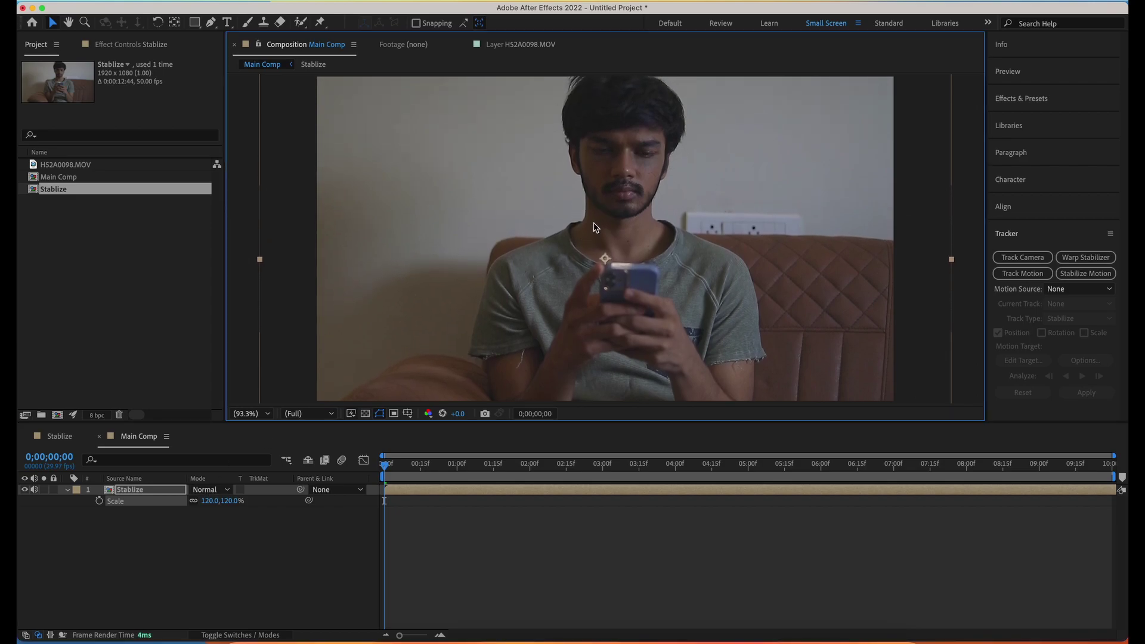
pyautogui.click(368, 467)
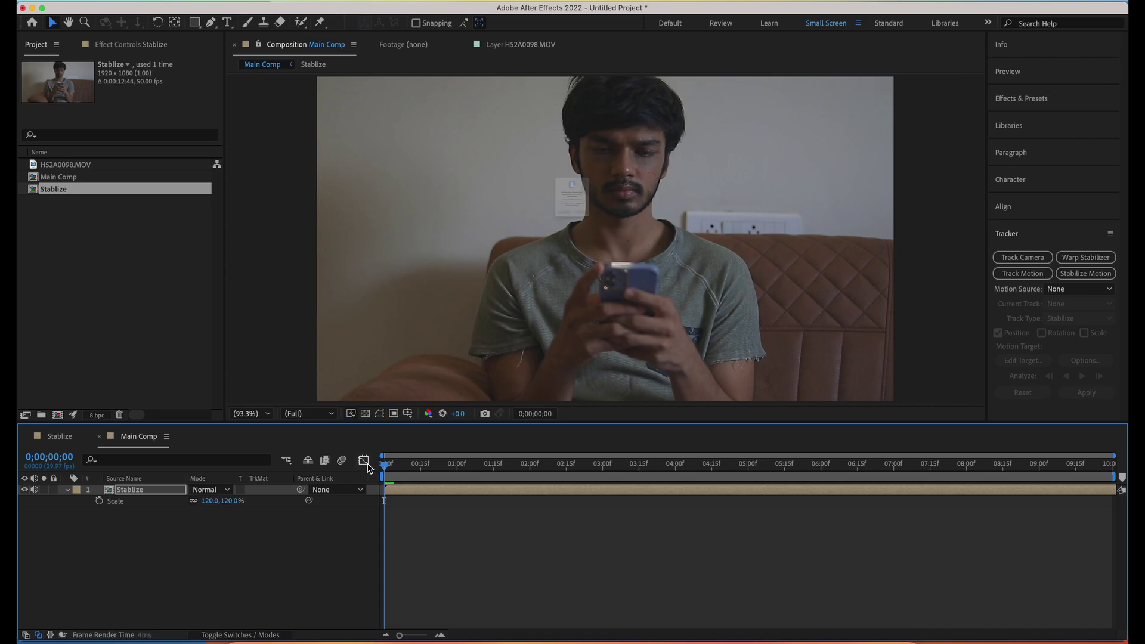
pyautogui.click(641, 272)
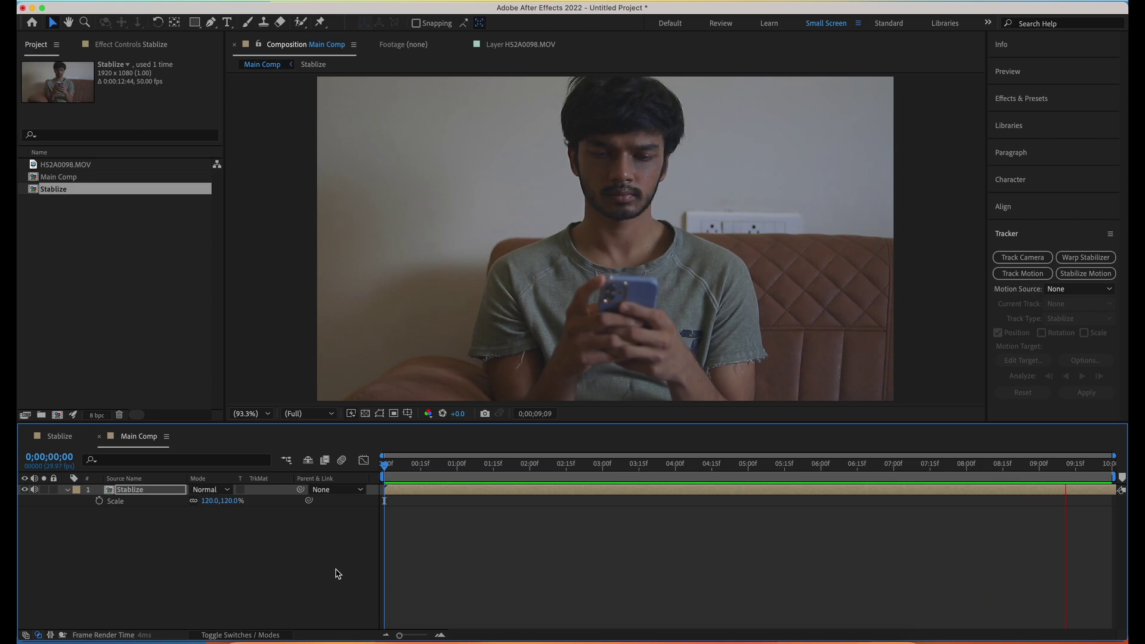
pyautogui.press('space')
pyautogui.moveTo(426, 466); pyautogui.dragTo(384, 480)
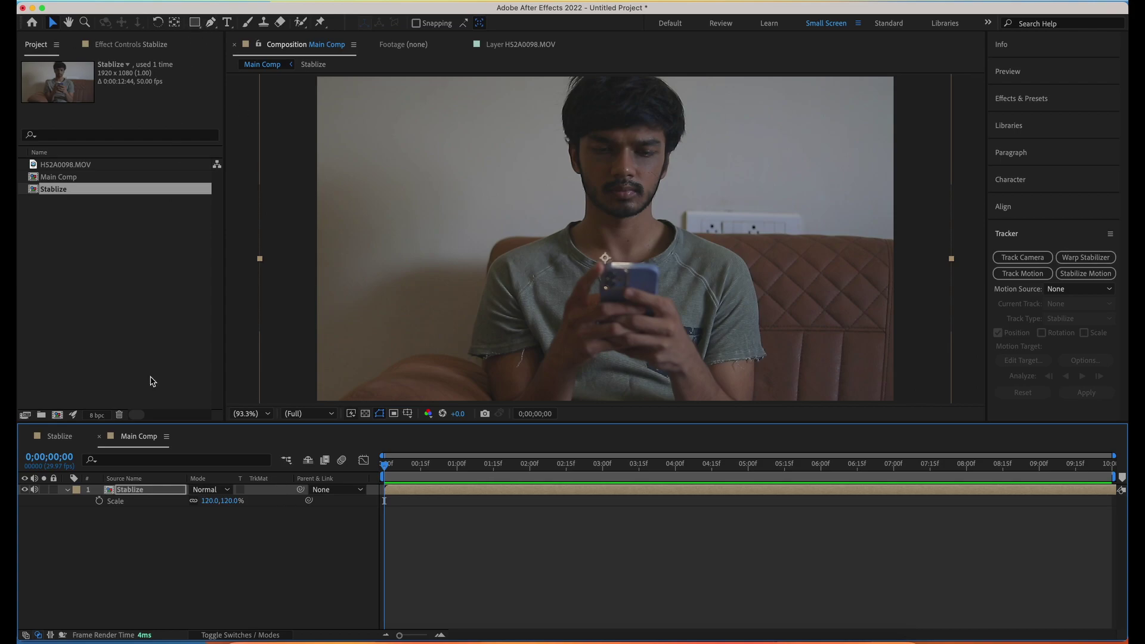
# Create a new composition named Chat Message, 800 px wide and 200 px high
pyautogui.click(166, 587)
pyautogui.click(140, 326)
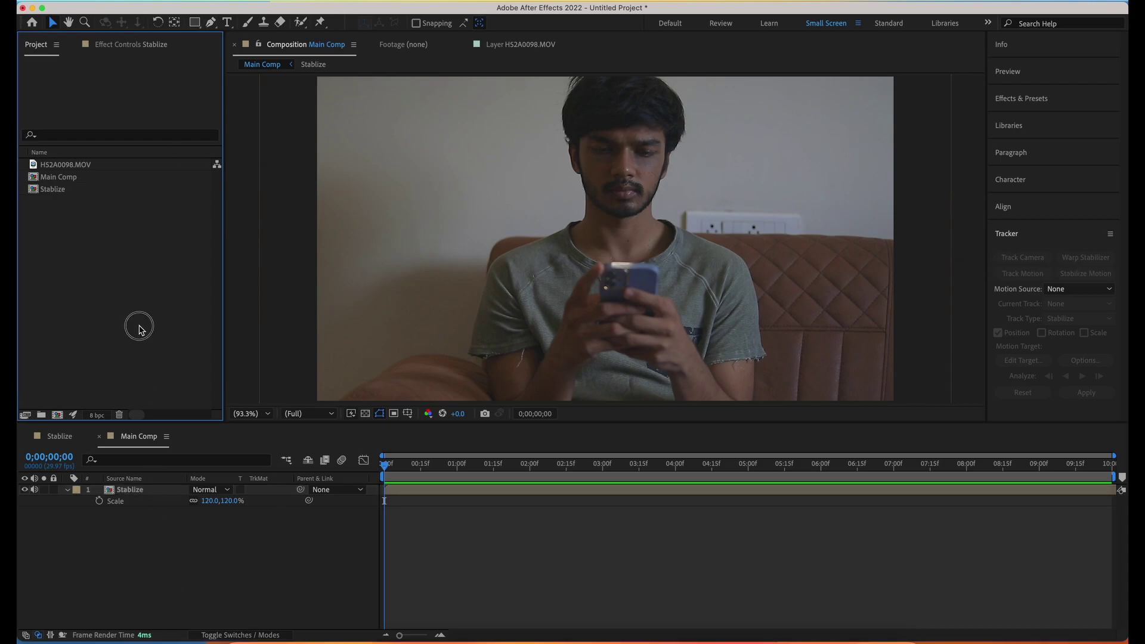
pyautogui.click(58, 415)
pyautogui.write('Chat Messag')
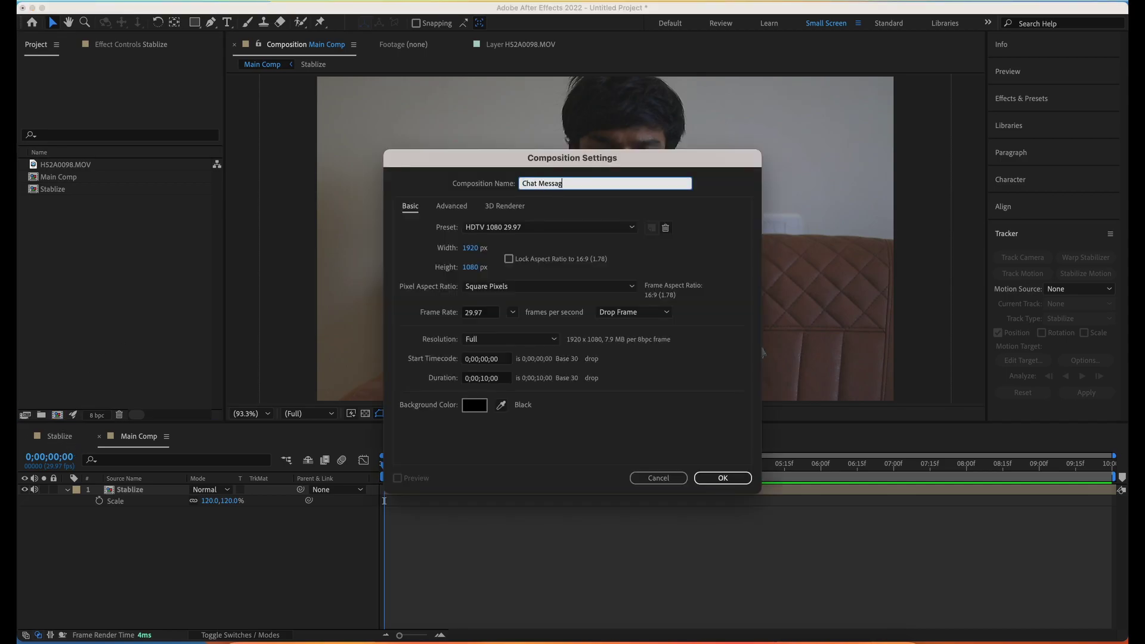
pyautogui.write('e')
pyautogui.click(470, 247)
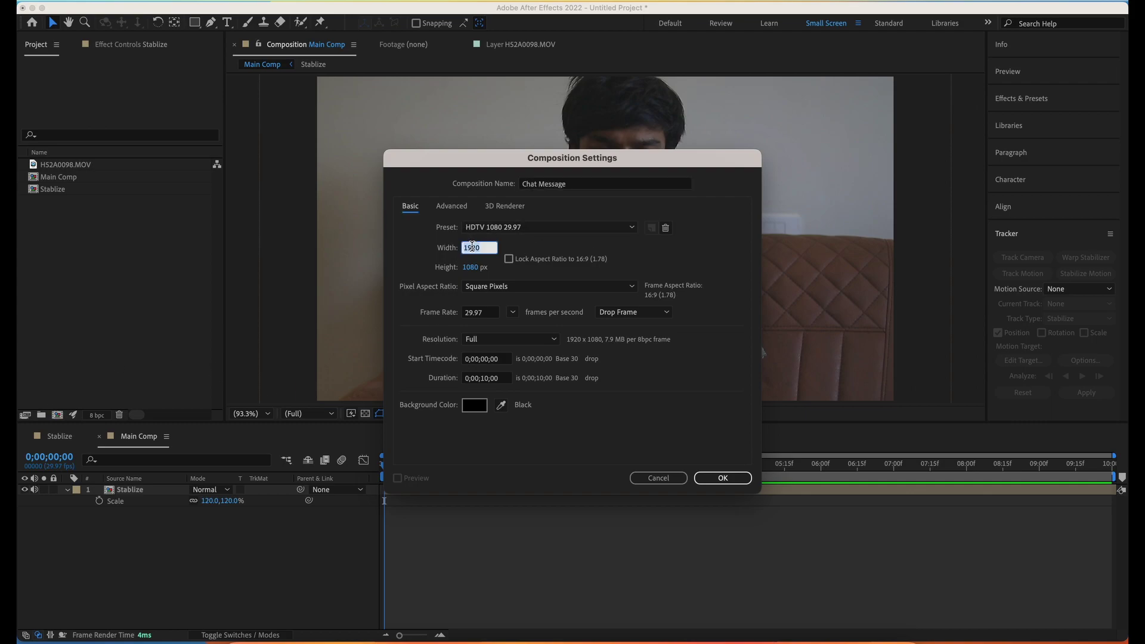
pyautogui.write('800')
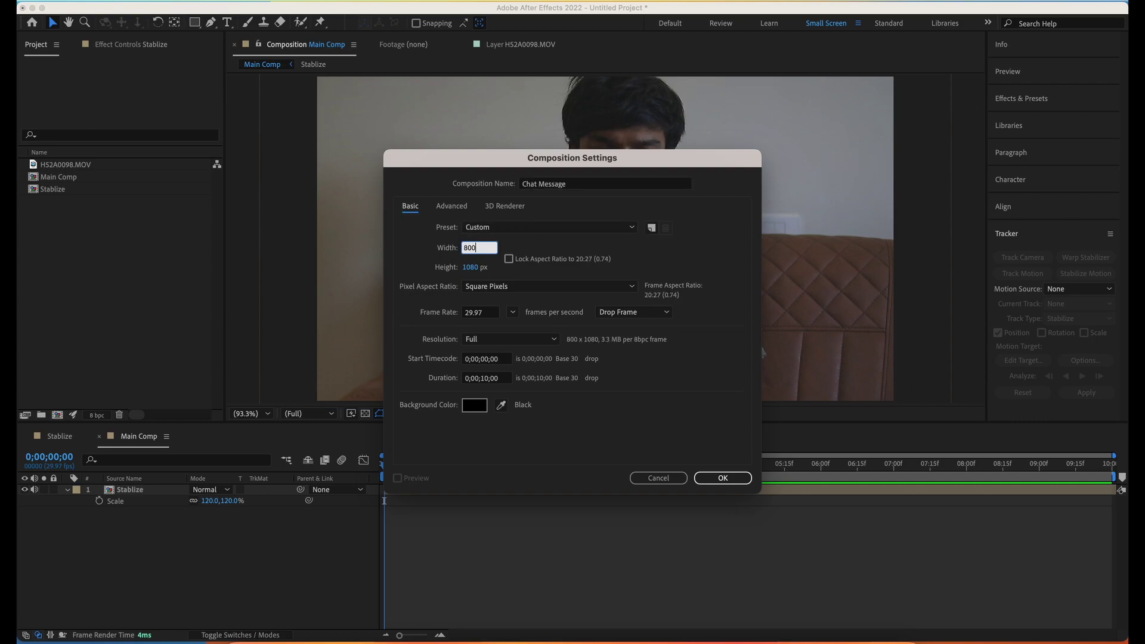
pyautogui.press('Tab')
pyautogui.write('200')
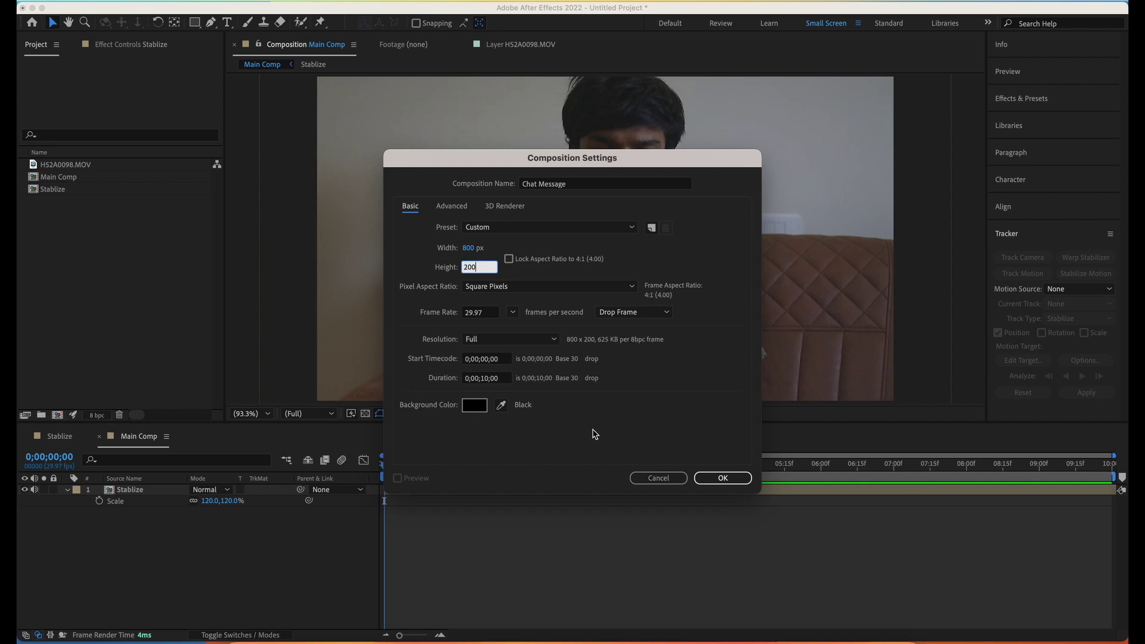
pyautogui.click(736, 477)
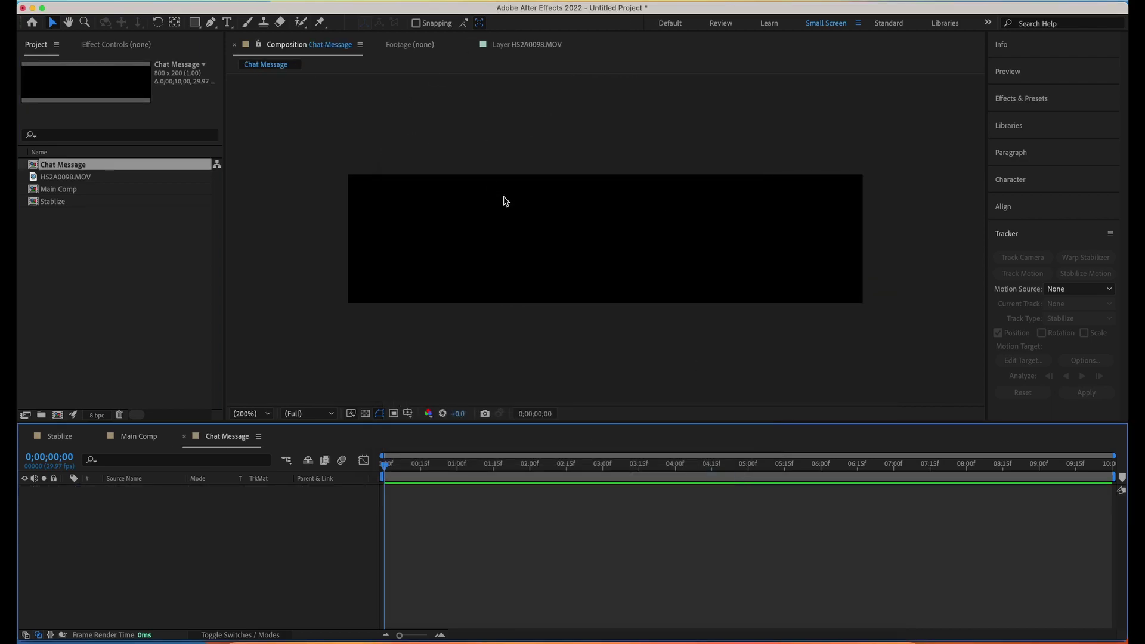
# Draw a yellow rounded rectangle across the right part of the Chat Message composition, leaving space at its left for a circle
pyautogui.click(504, 201)
pyautogui.press('q')
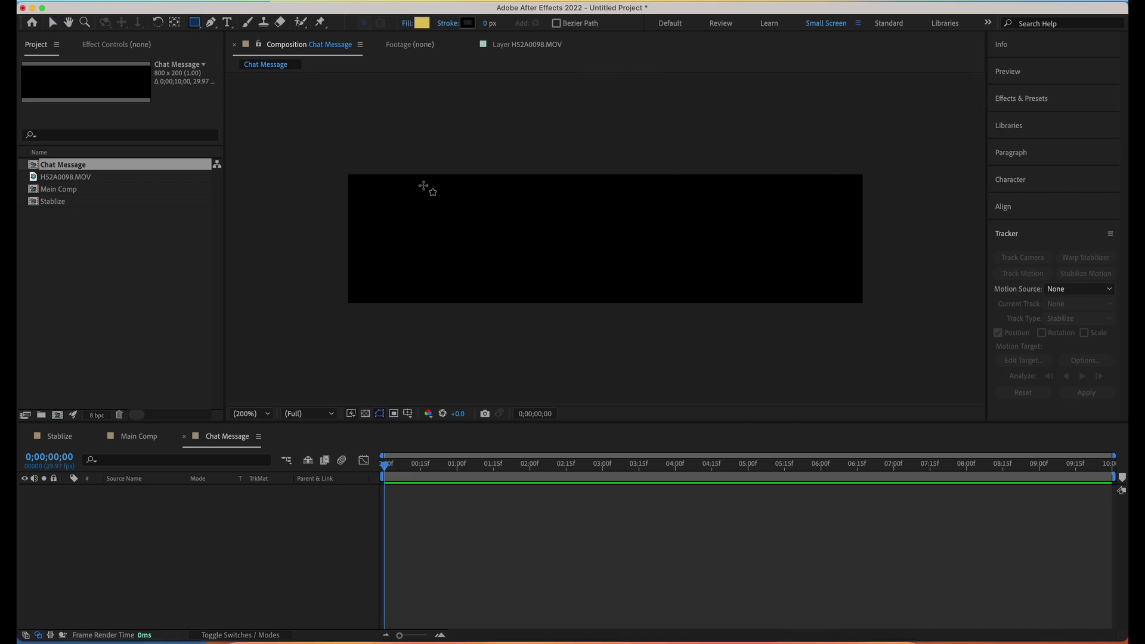
pyautogui.click(197, 26)
pyautogui.click(199, 30)
pyautogui.click(239, 34)
pyautogui.moveTo(449, 195); pyautogui.dragTo(843, 274)
pyautogui.click(146, 487)
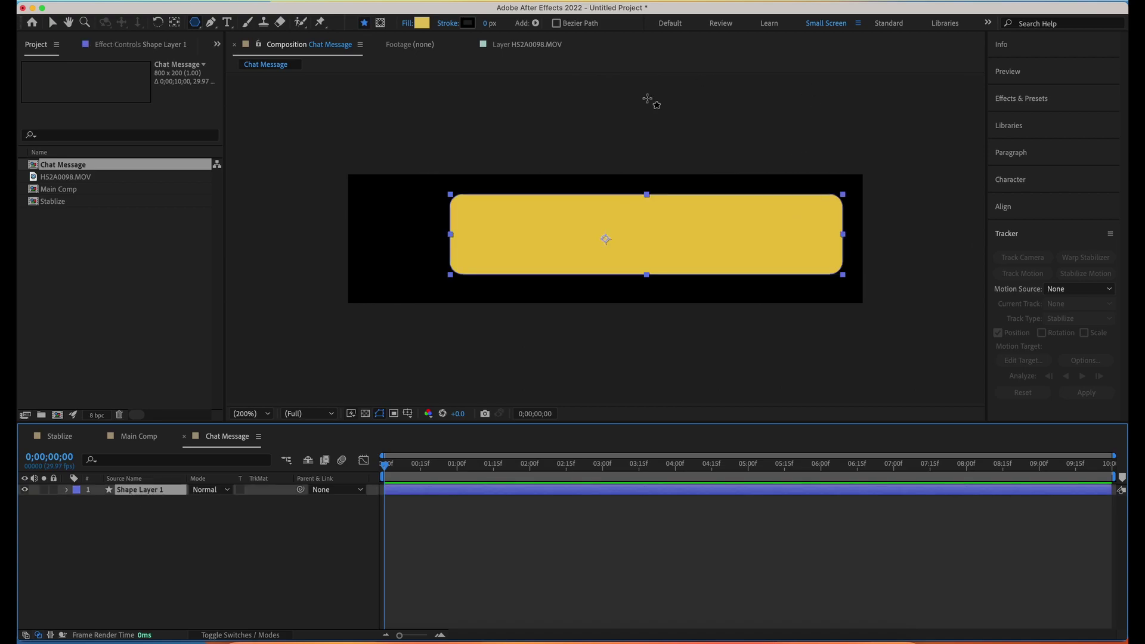
pyautogui.click(199, 25)
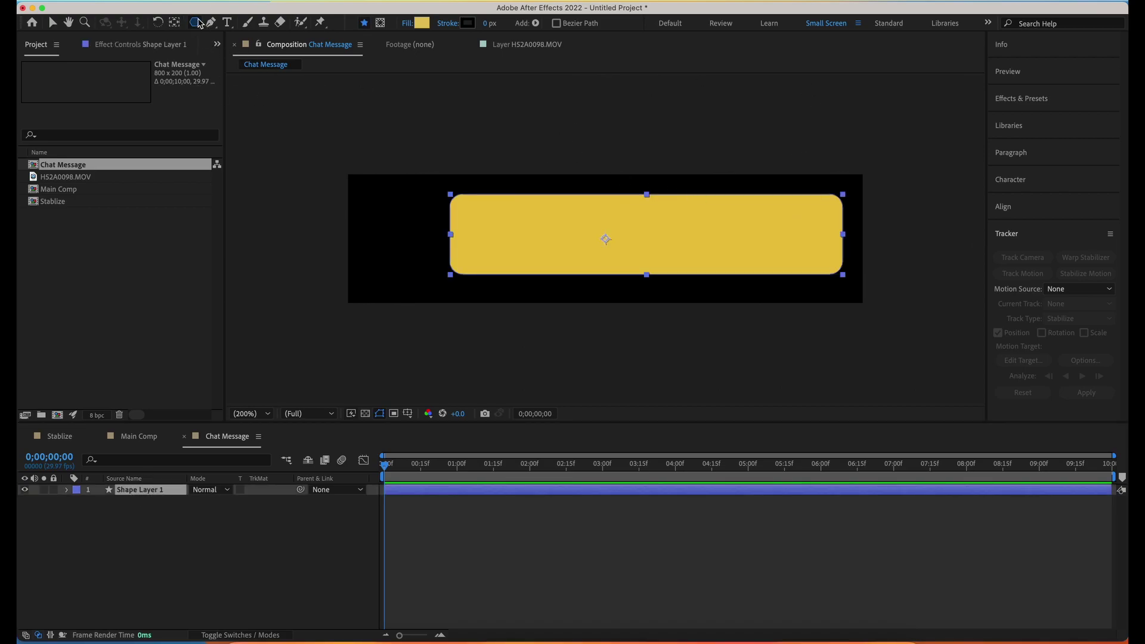
pyautogui.click(200, 31)
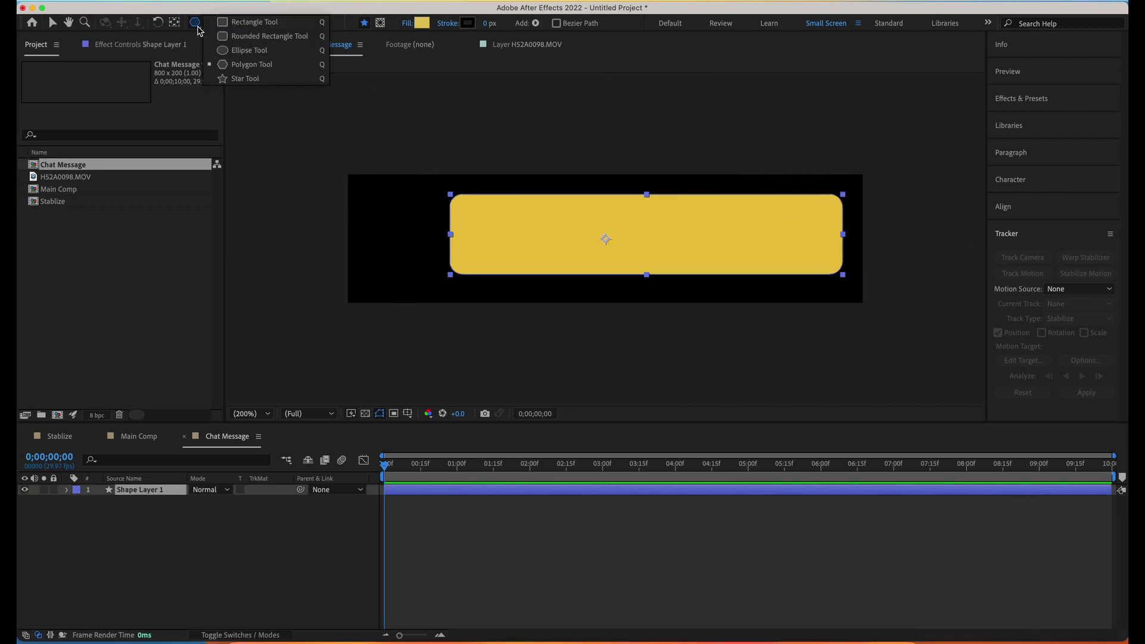
pyautogui.click(256, 49)
pyautogui.moveTo(371, 213); pyautogui.dragTo(432, 268)
pyautogui.press('capslock')
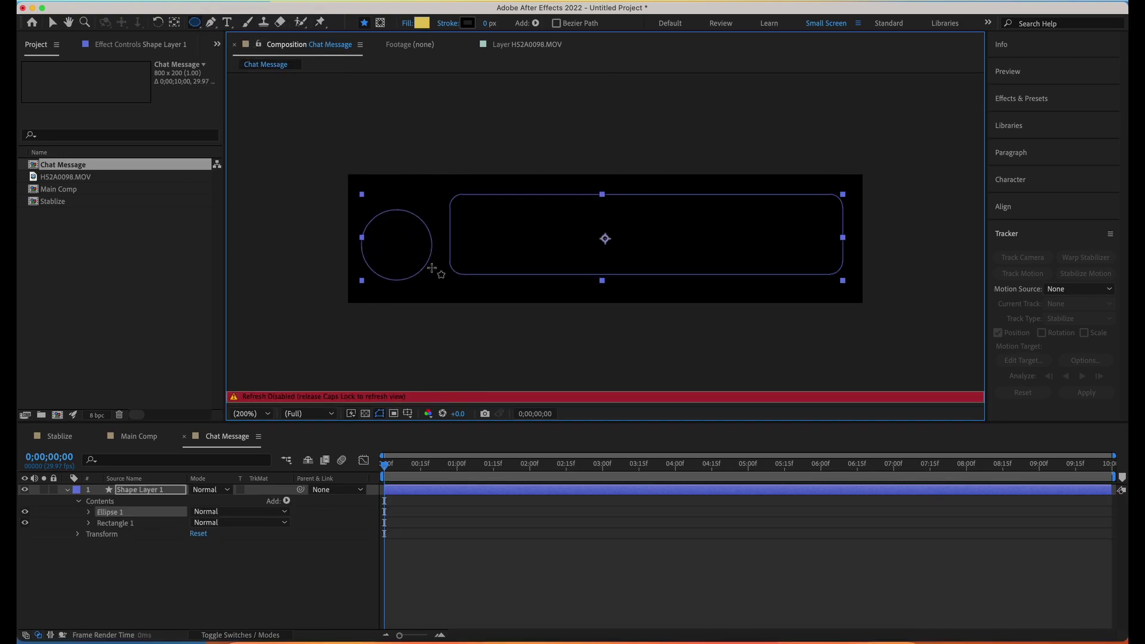
pyautogui.press('capslock')
pyautogui.press('super+z')
pyautogui.click(167, 571)
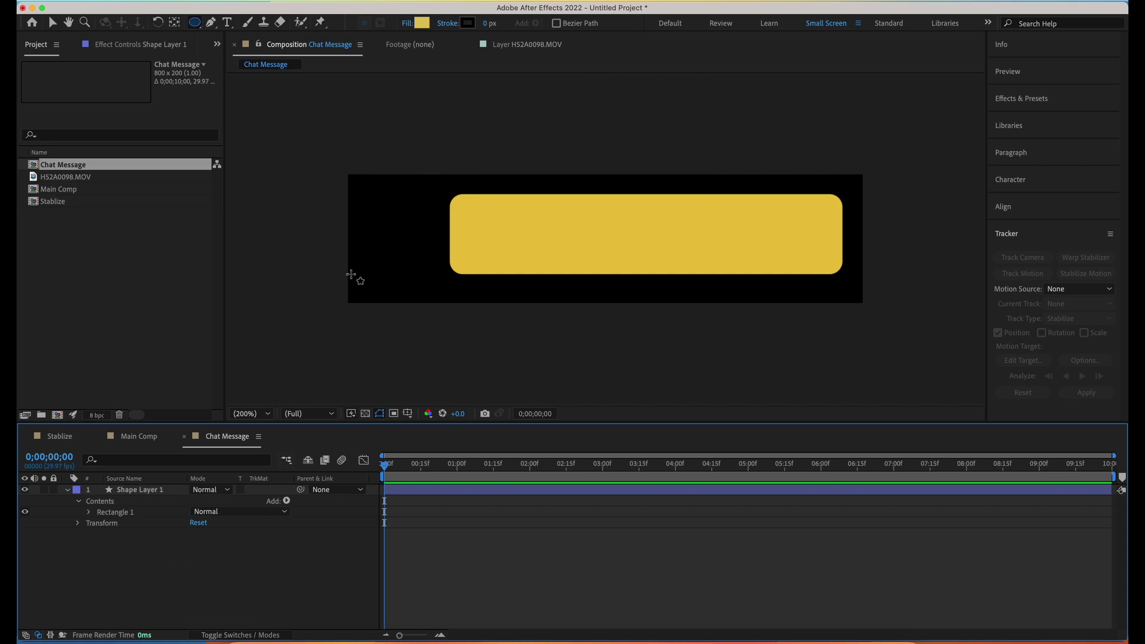
pyautogui.moveTo(381, 207); pyautogui.dragTo(409, 236)
pyautogui.press('capslock')
pyautogui.press('capslock')
pyautogui.press('super+z')
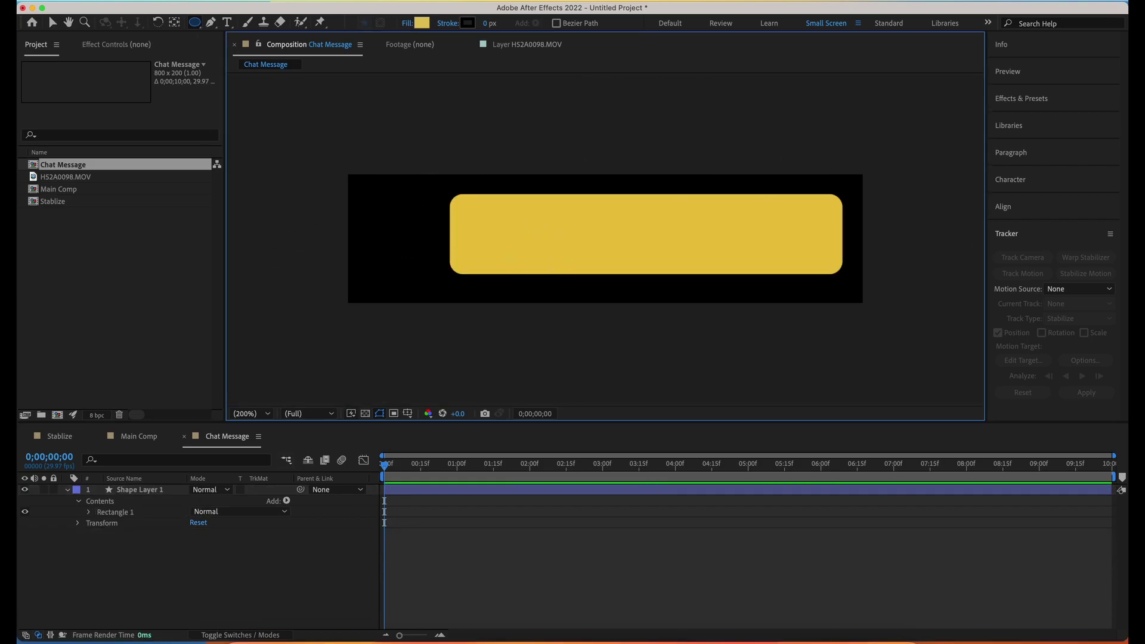
# Draw a circle on its own shape layer, move it left of the rounded rectangle and shrink it to fit the gap
pyautogui.moveTo(474, 207); pyautogui.dragTo(560, 263)
pyautogui.press('capslock')
pyautogui.press('capslock')
pyautogui.press('a')
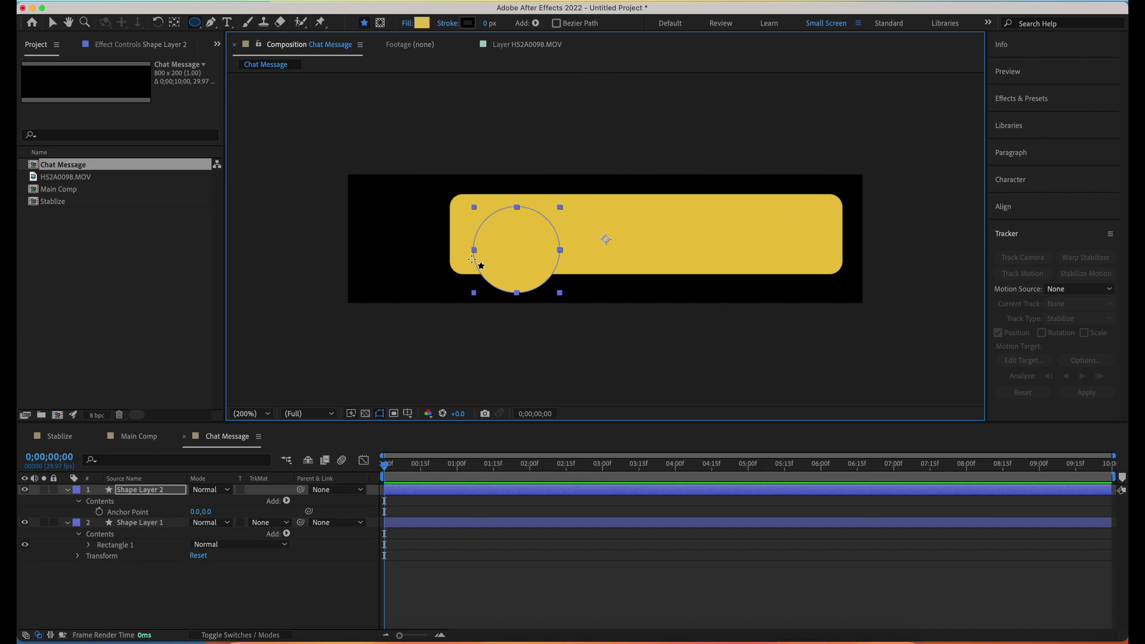
pyautogui.press('v')
pyautogui.moveTo(512, 260); pyautogui.dragTo(396, 243)
pyautogui.moveTo(442, 276); pyautogui.dragTo(437, 270)
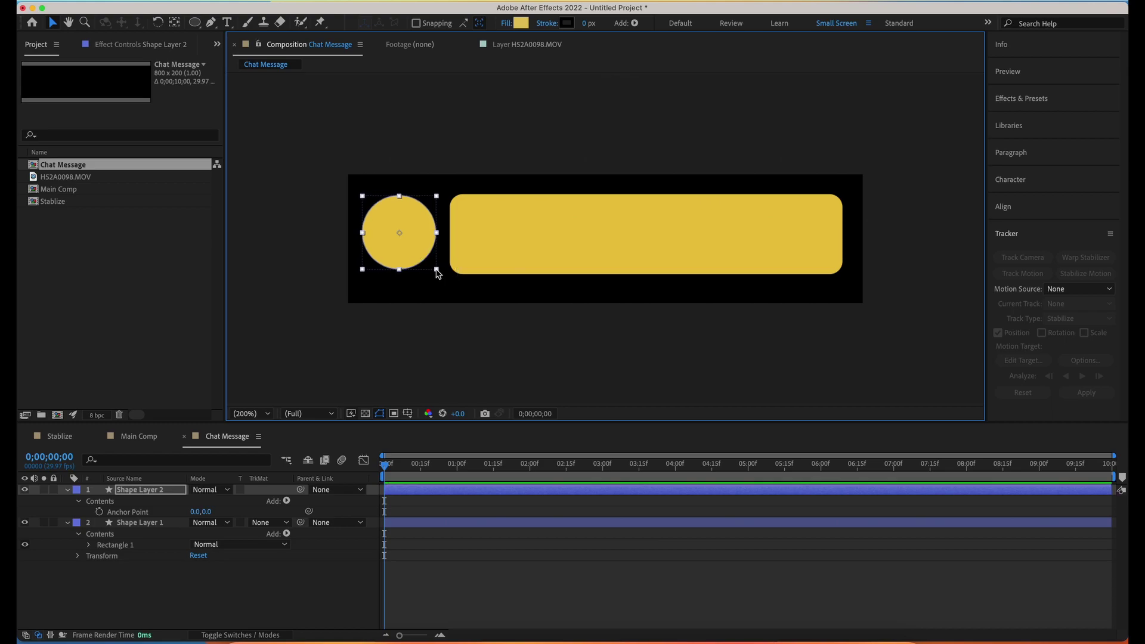
# Align the circle and rounded rectangle to each other by their vertical centers and nudge both slightly to the right
pyautogui.keyDown('shift'); pyautogui.click(506, 238); pyautogui.keyUp('shift')
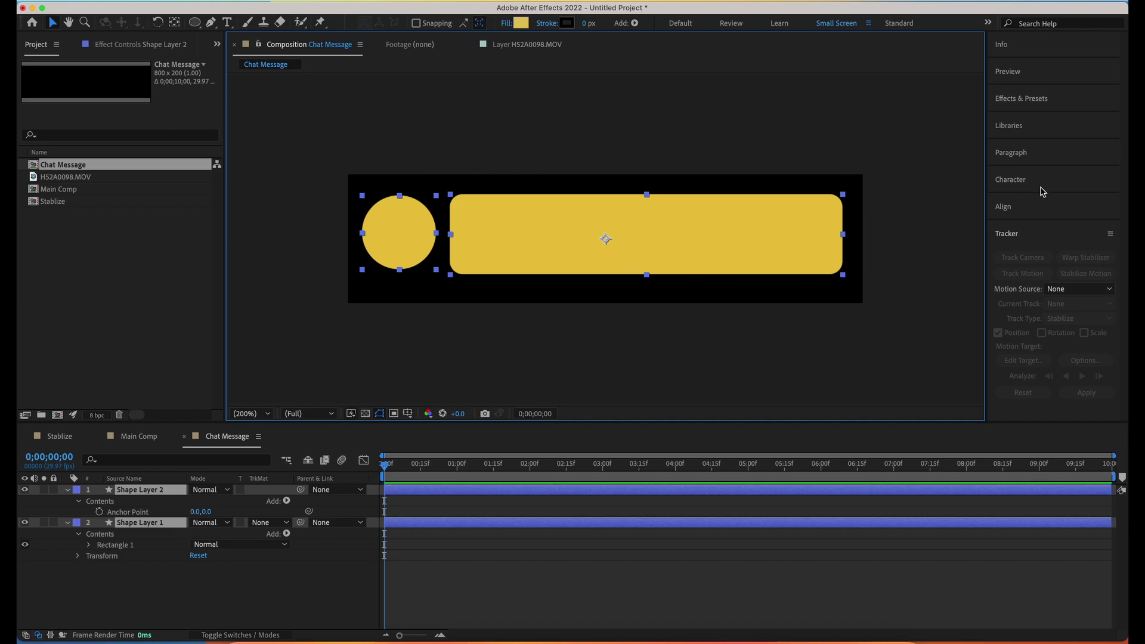
pyautogui.click(1039, 208)
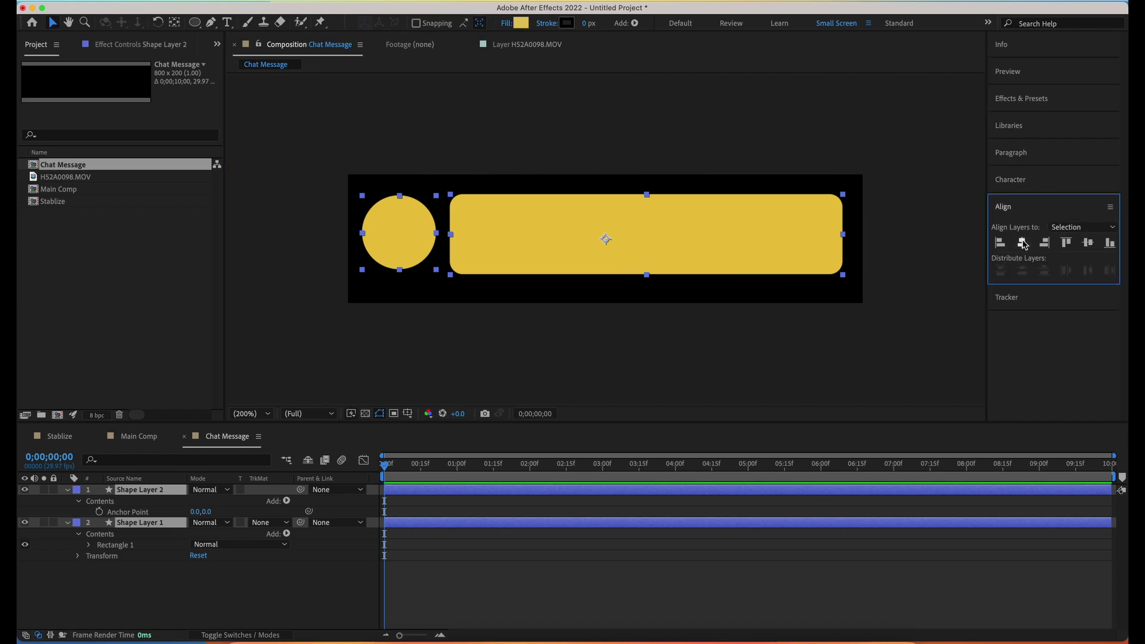
pyautogui.click(1088, 242)
pyautogui.moveTo(706, 228); pyautogui.dragTo(713, 229)
pyautogui.click(696, 356)
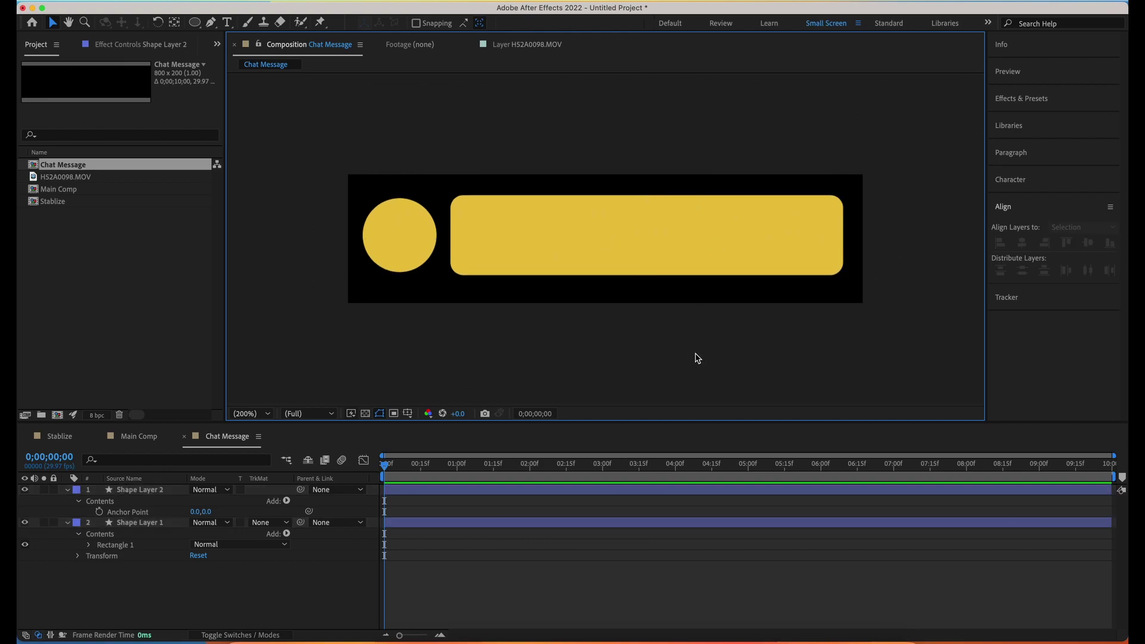
# Draw a small triangular tail with the Pen tool at the rounded rectangle's lower-left corner, on a new shape layer
pyautogui.click(506, 241)
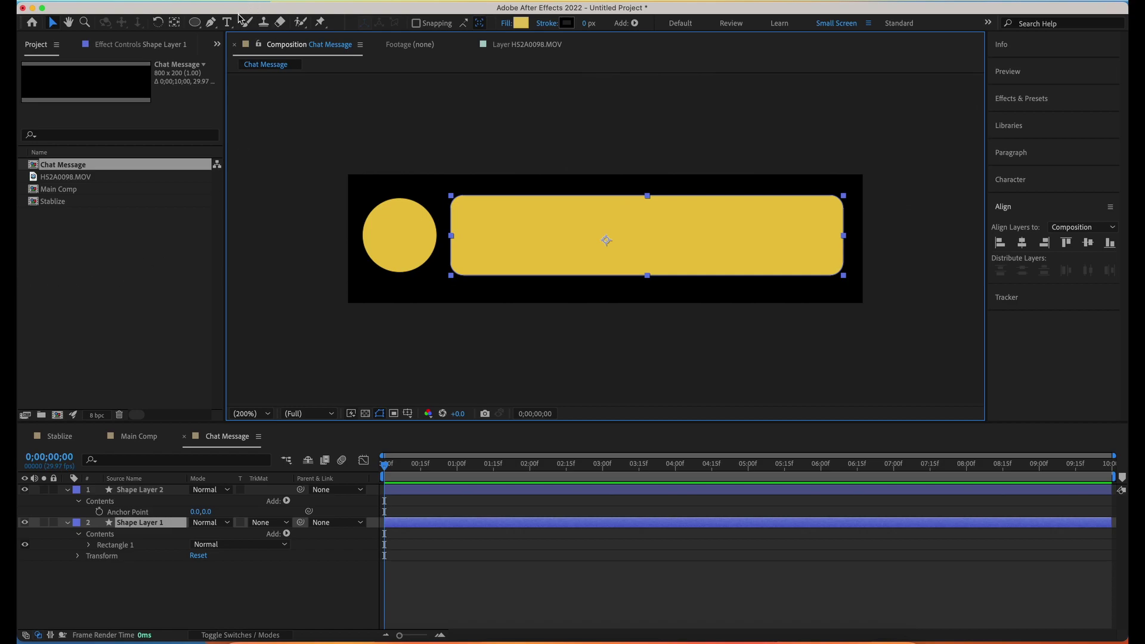
pyautogui.click(391, 337)
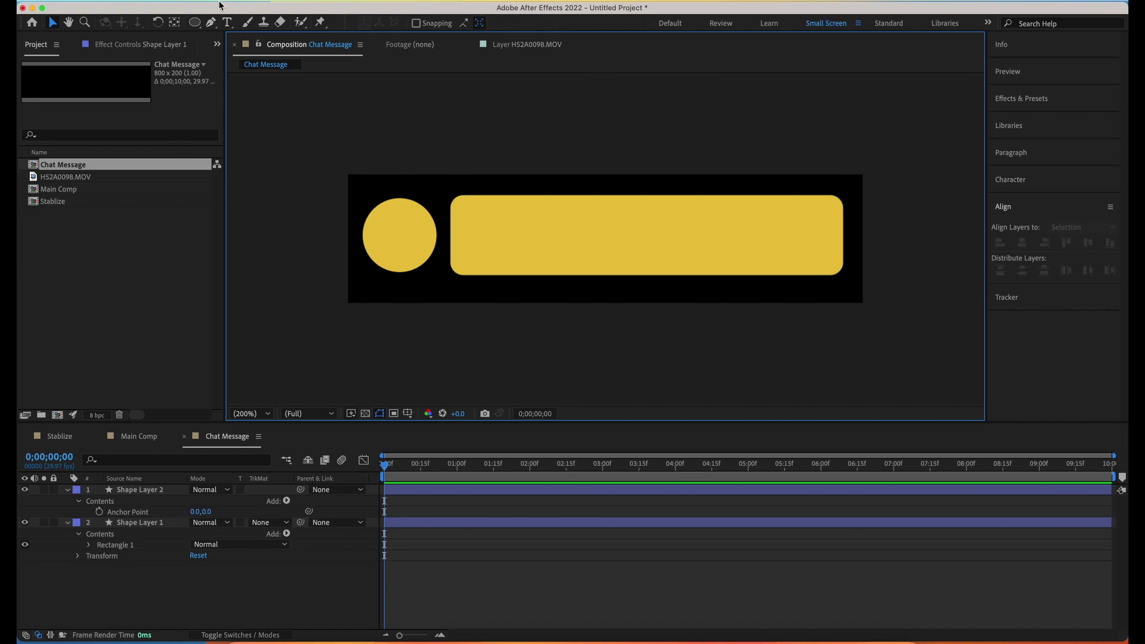
pyautogui.click(211, 22)
pyautogui.scroll(2, 488, 279)
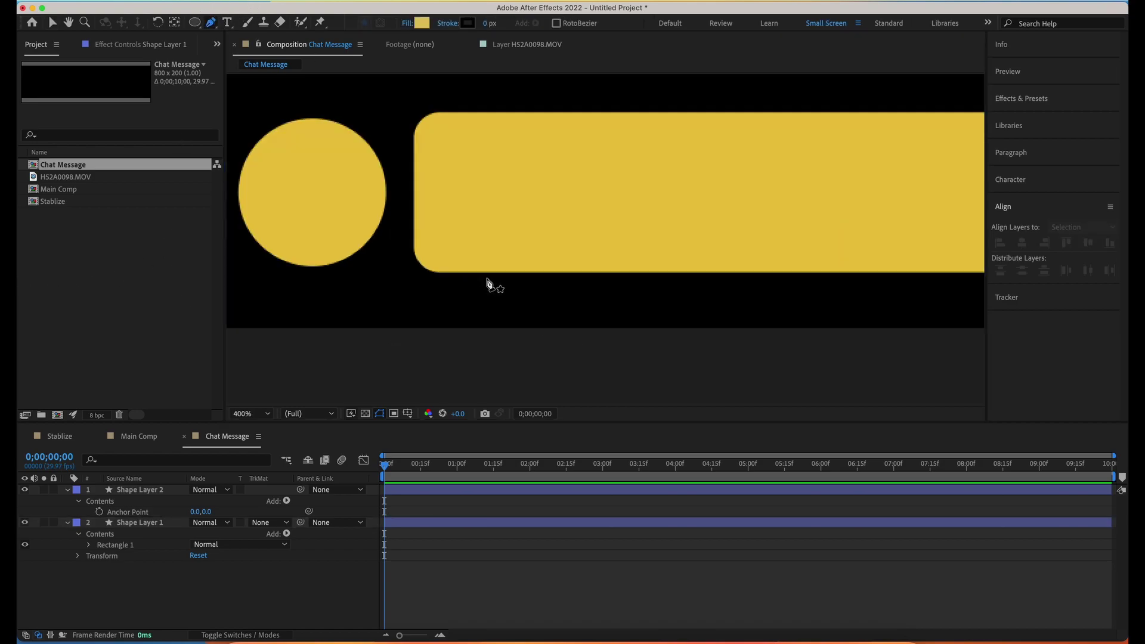
pyautogui.click(452, 271)
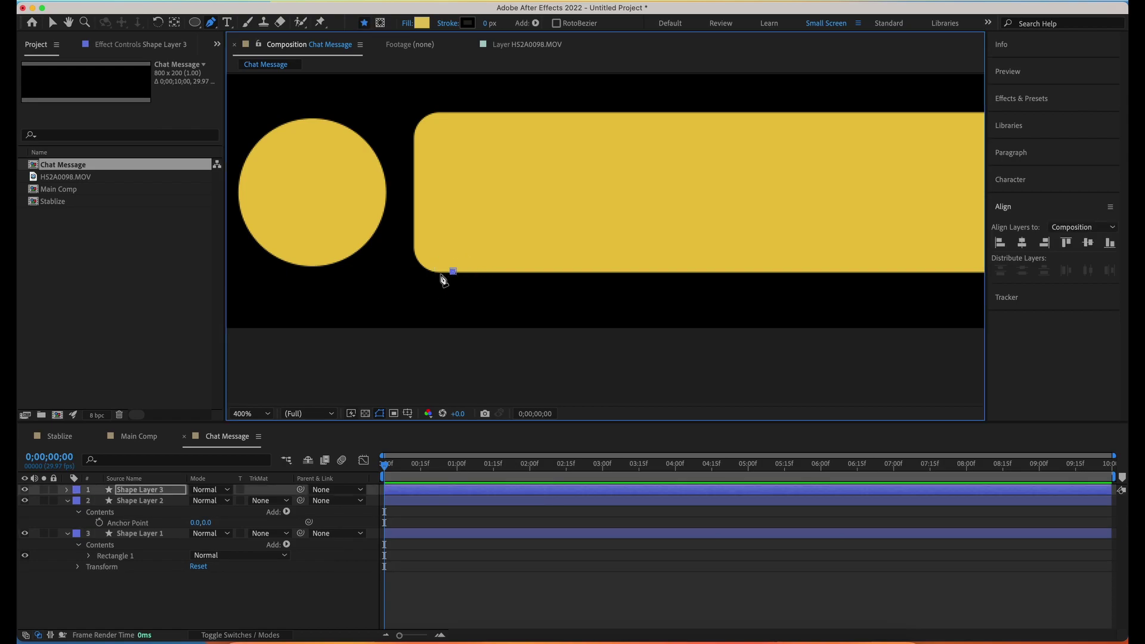
pyautogui.click(393, 271)
pyautogui.click(433, 216)
pyautogui.click(453, 272)
pyautogui.click(52, 22)
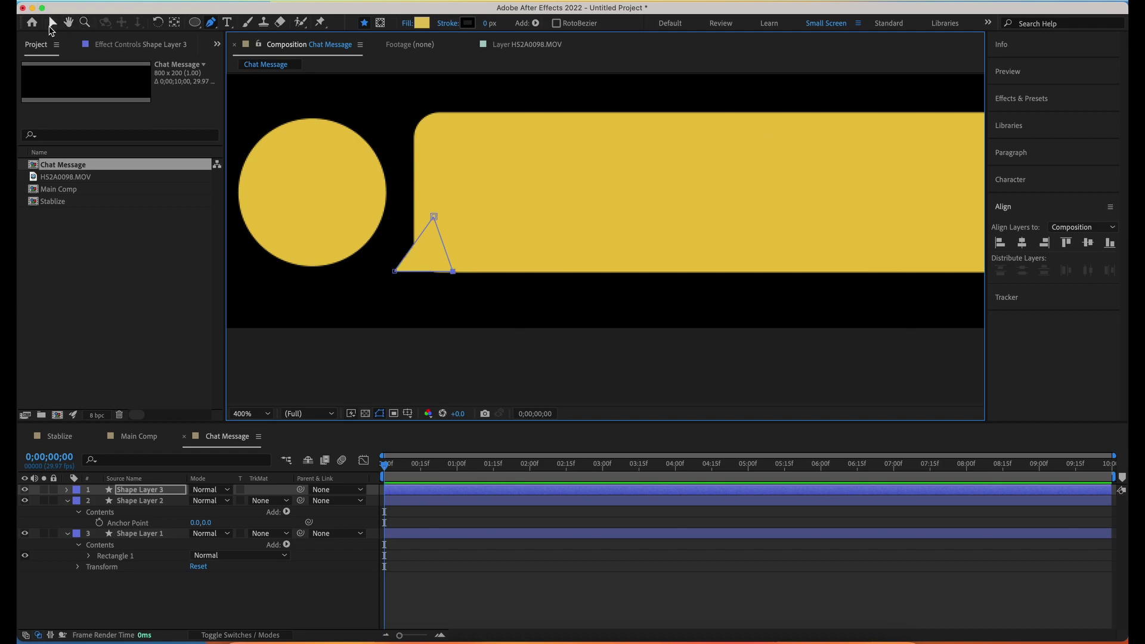
# Copy the triangle's path from Shape Layer 3 into the contents of Shape Layer 1 and delete Shape Layer 3
pyautogui.click(66, 490)
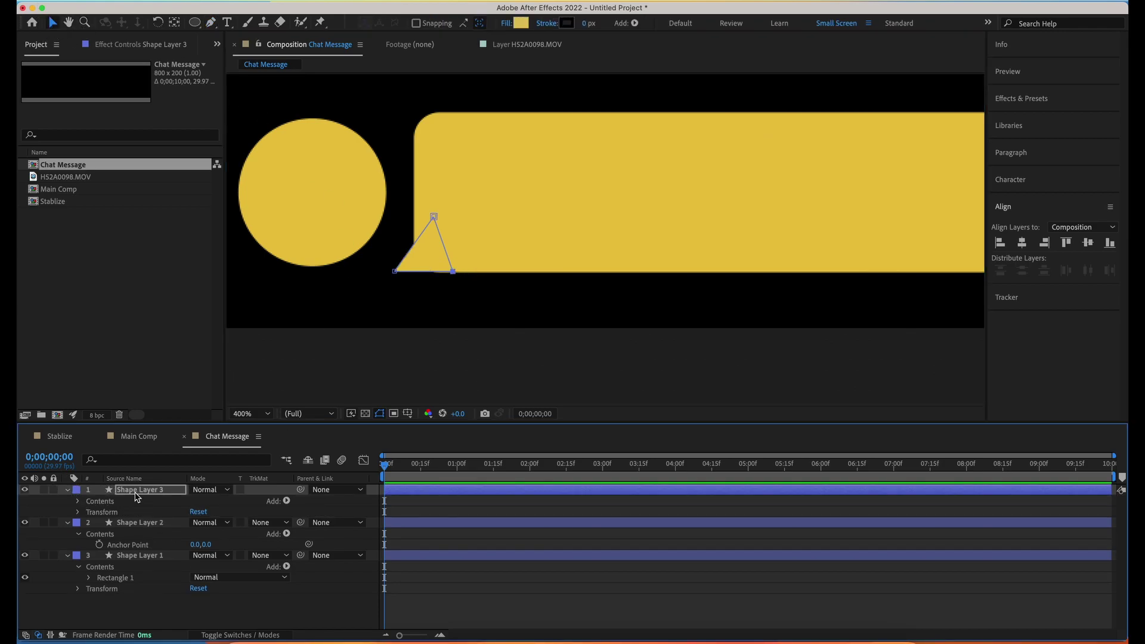
pyautogui.click(79, 501)
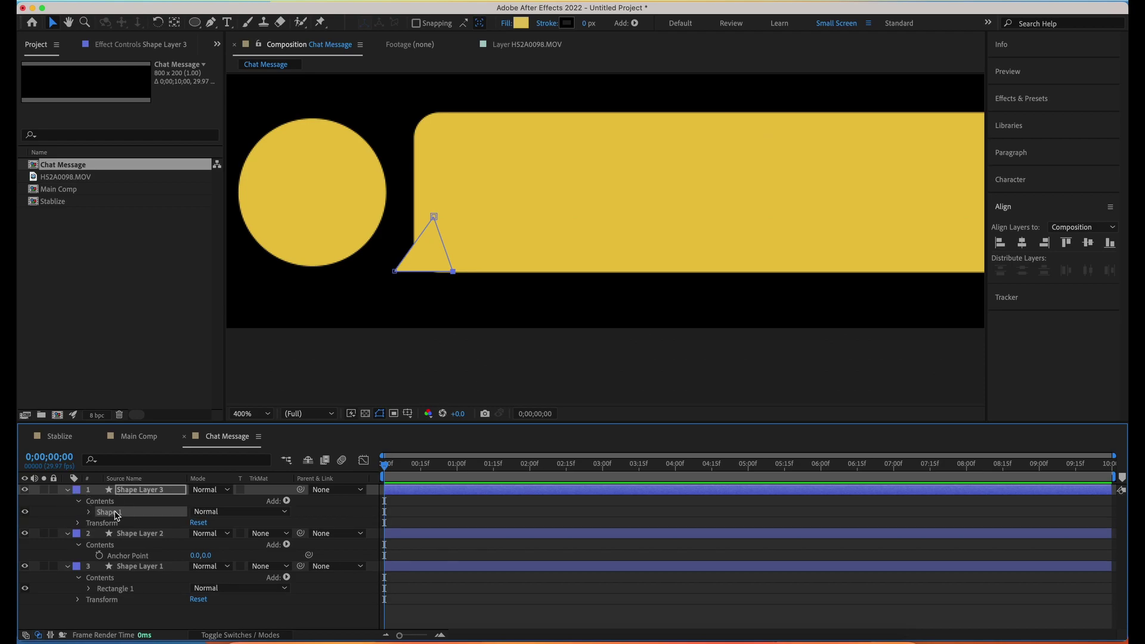
pyautogui.click(66, 489)
pyautogui.click(133, 537)
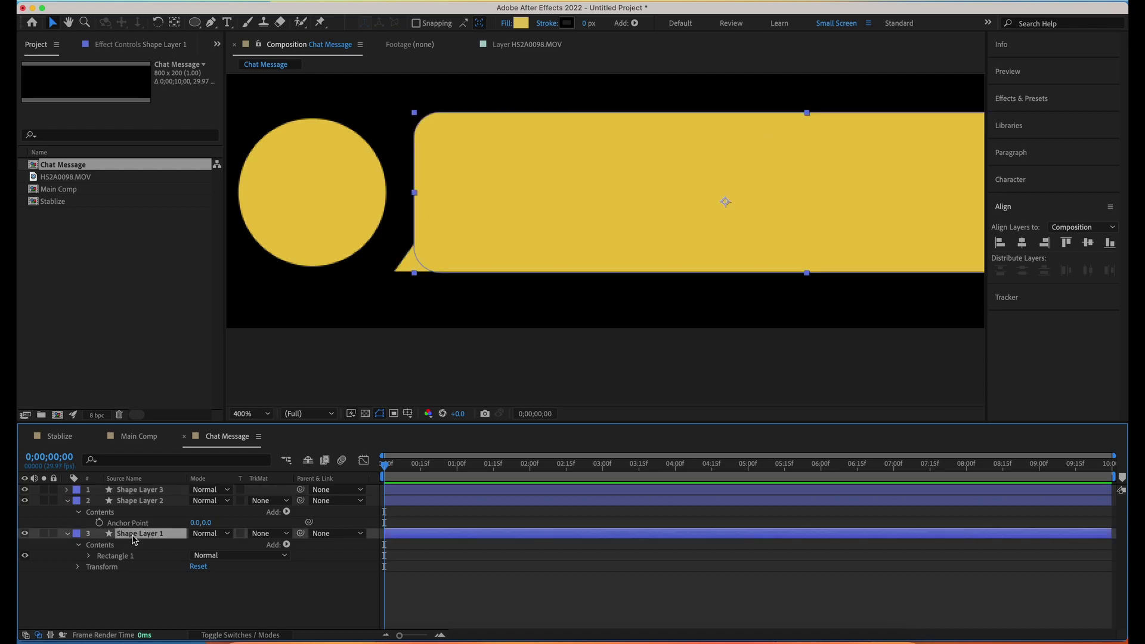
pyautogui.click(100, 546)
pyautogui.press('super+v')
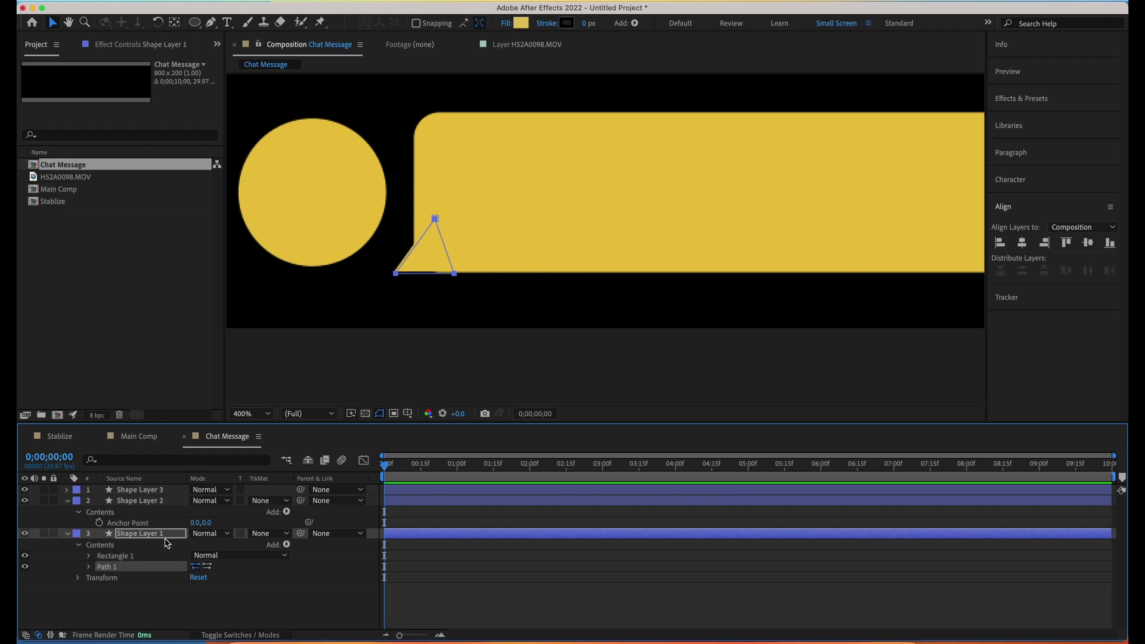
pyautogui.click(153, 491)
pyautogui.press('Delete')
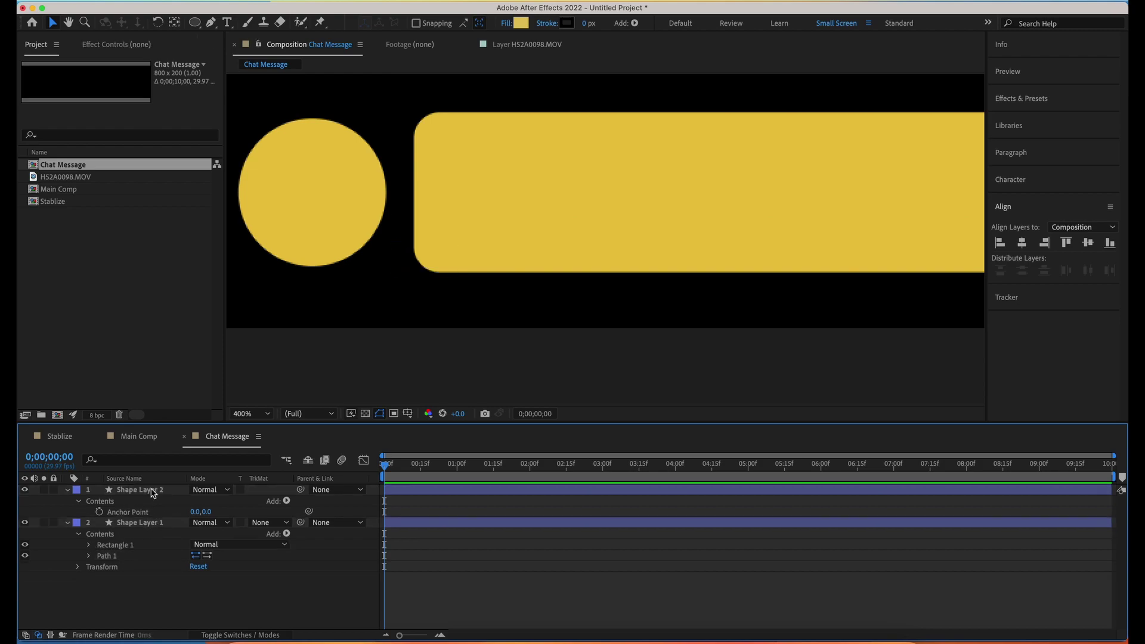
# Move Path 1 above Rectangle 1 in Shape Layer 1 and raise the triangle's two lower points slightly toward the rectangle's bottom edge
pyautogui.moveTo(110, 560)
pyautogui.mouseDown()
pyautogui.moveTo(108, 538)
pyautogui.moveTo(115, 545)
pyautogui.mouseUp()
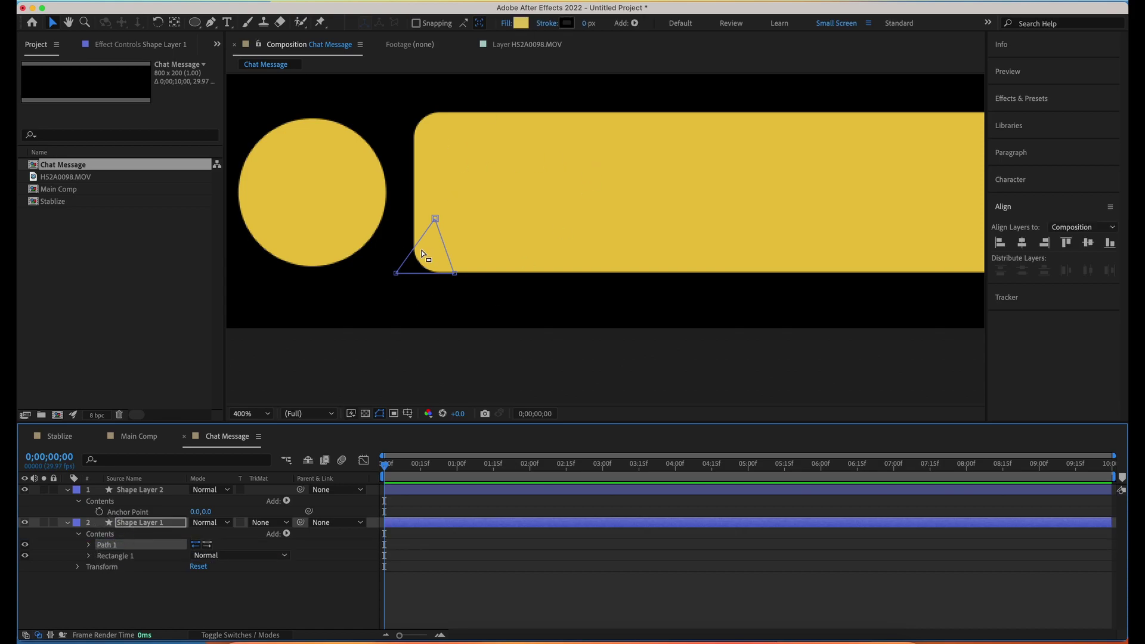
pyautogui.scroll(2, 406, 256)
pyautogui.scroll(-1, 407, 292)
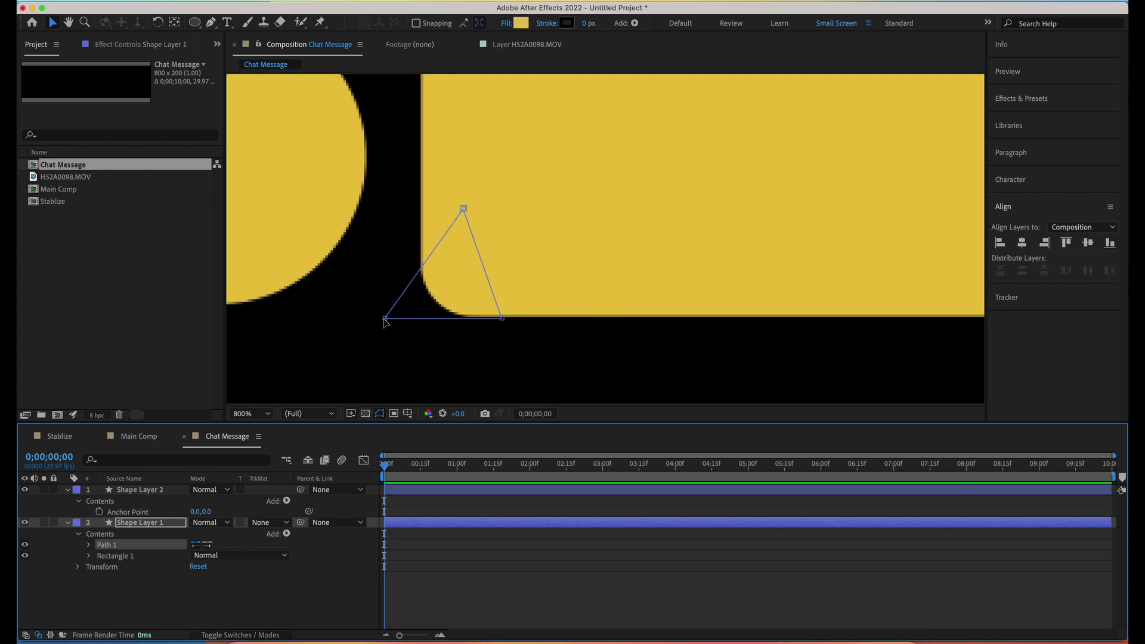
pyautogui.moveTo(385, 319); pyautogui.dragTo(381, 313)
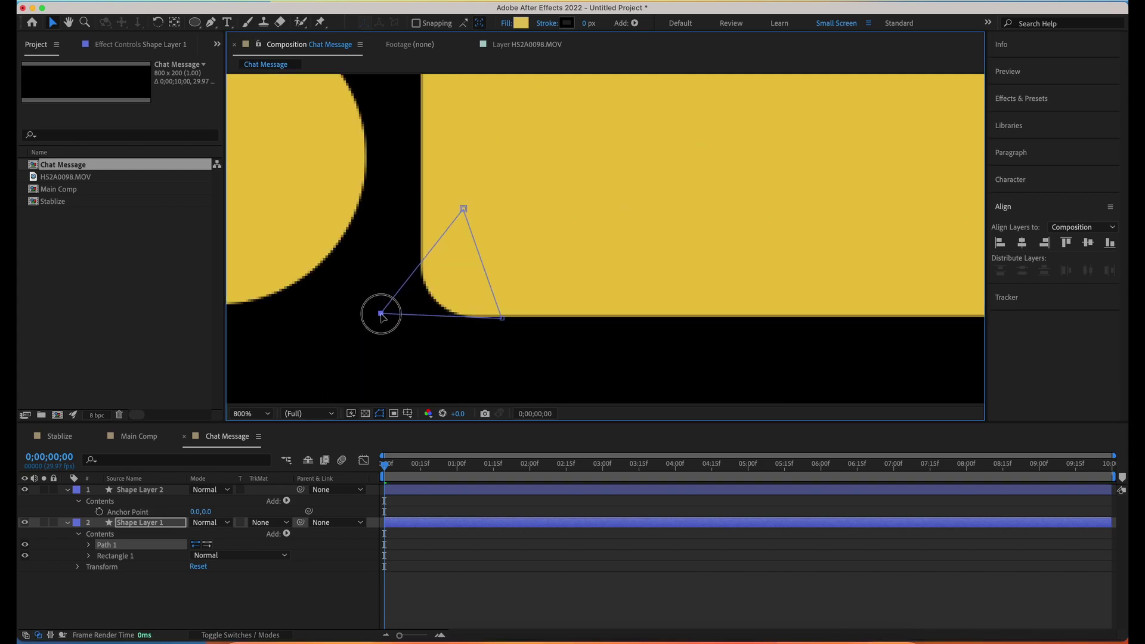
pyautogui.moveTo(503, 321); pyautogui.dragTo(500, 318)
# Expand Path 1 and Rectangle 1 and add a Fill to the contents of Shape Layer 1 to color the triangular tail
pyautogui.click(89, 545)
pyautogui.click(88, 568)
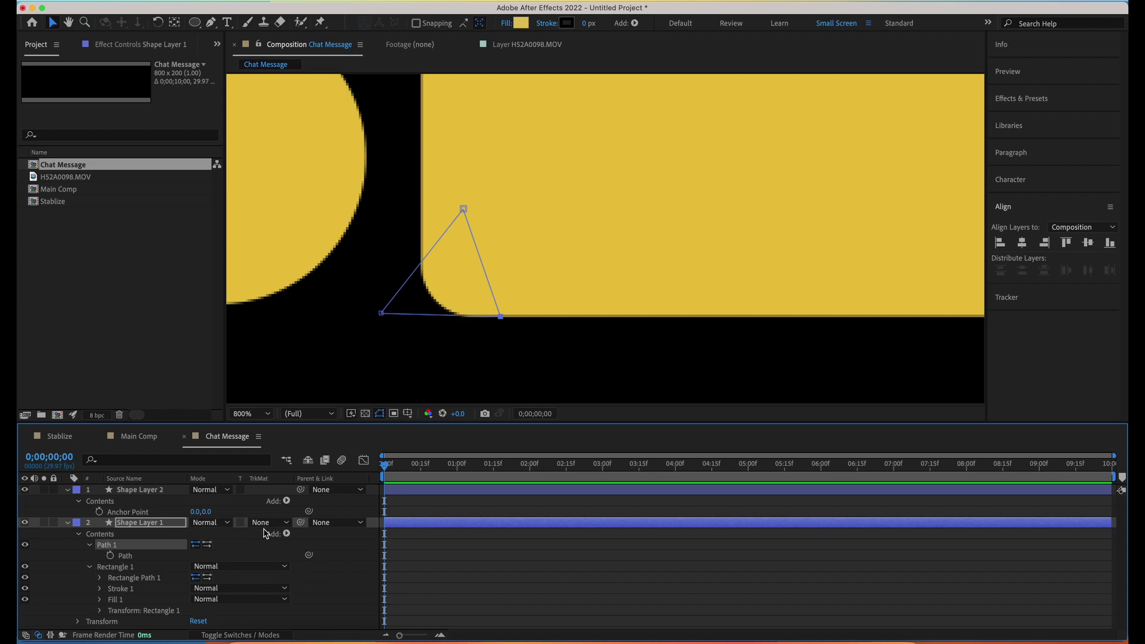
pyautogui.click(287, 533)
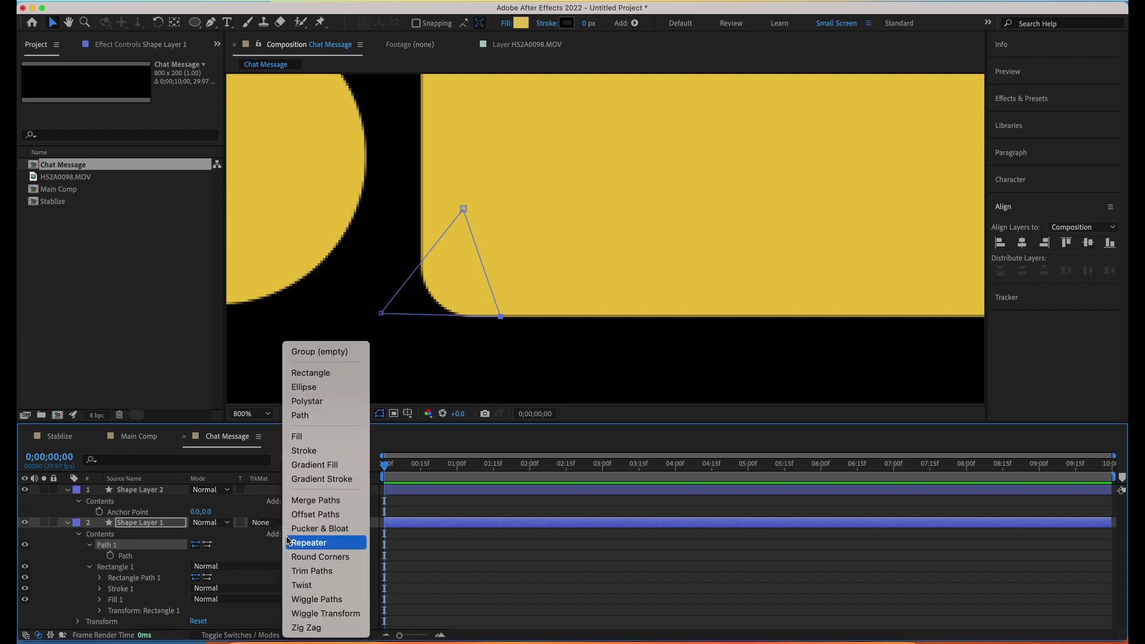
pyautogui.click(317, 438)
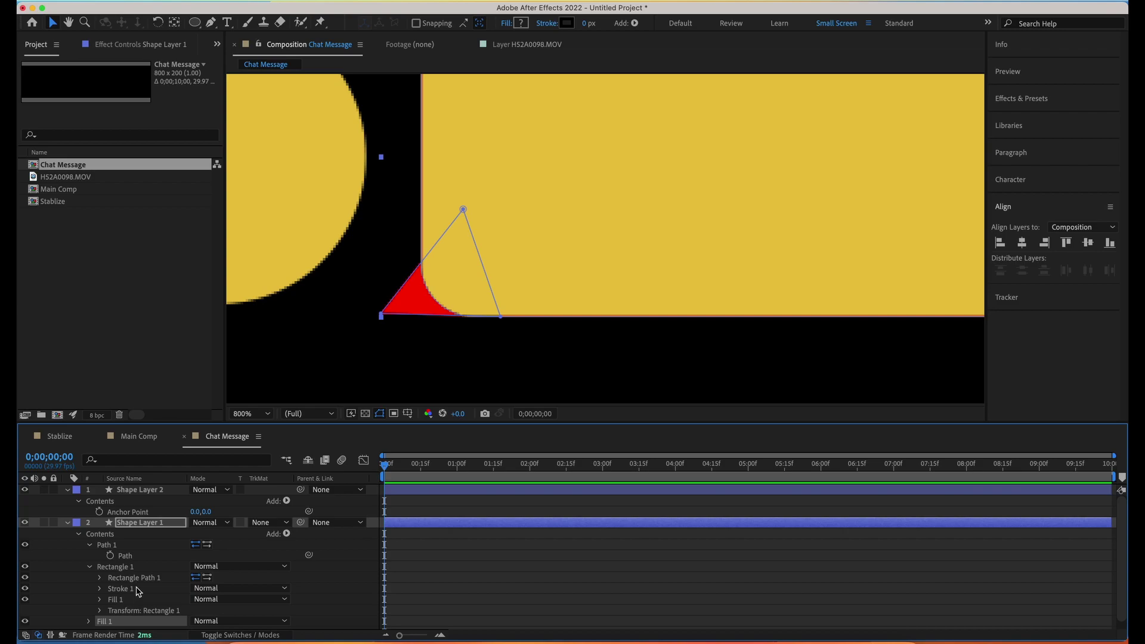
pyautogui.scroll(-1, 137, 591)
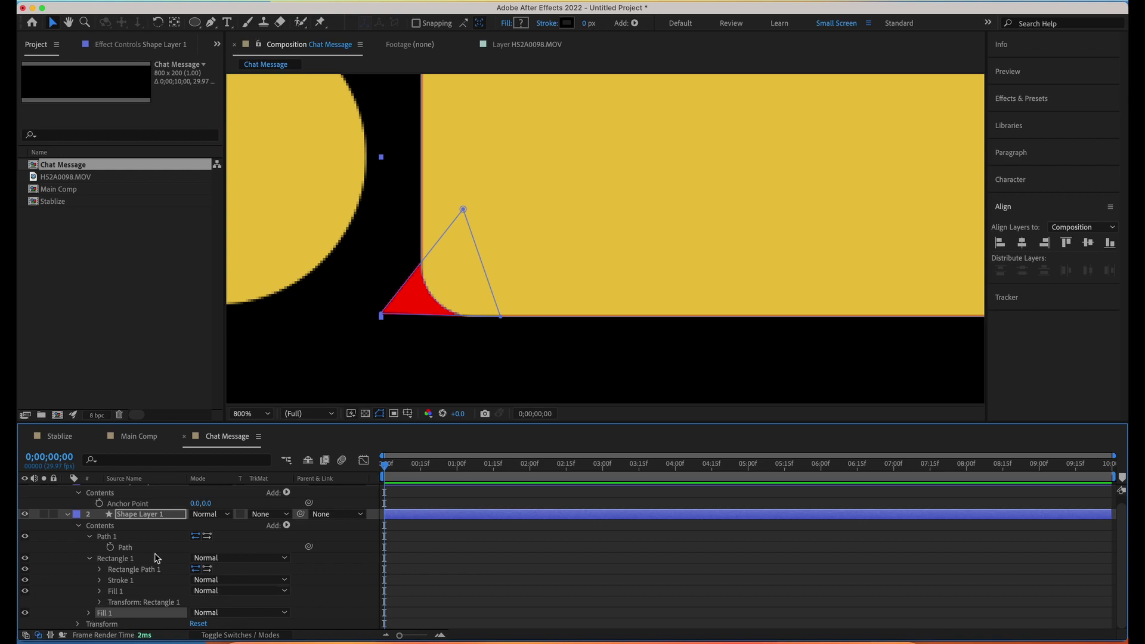
# Recolor the triangular tail's fill in Shape Layer 1 with the yellow sampled from the rounded rectangle and check the merged bubble shape
pyautogui.click(521, 23)
pyautogui.click(927, 328)
pyautogui.click(360, 363)
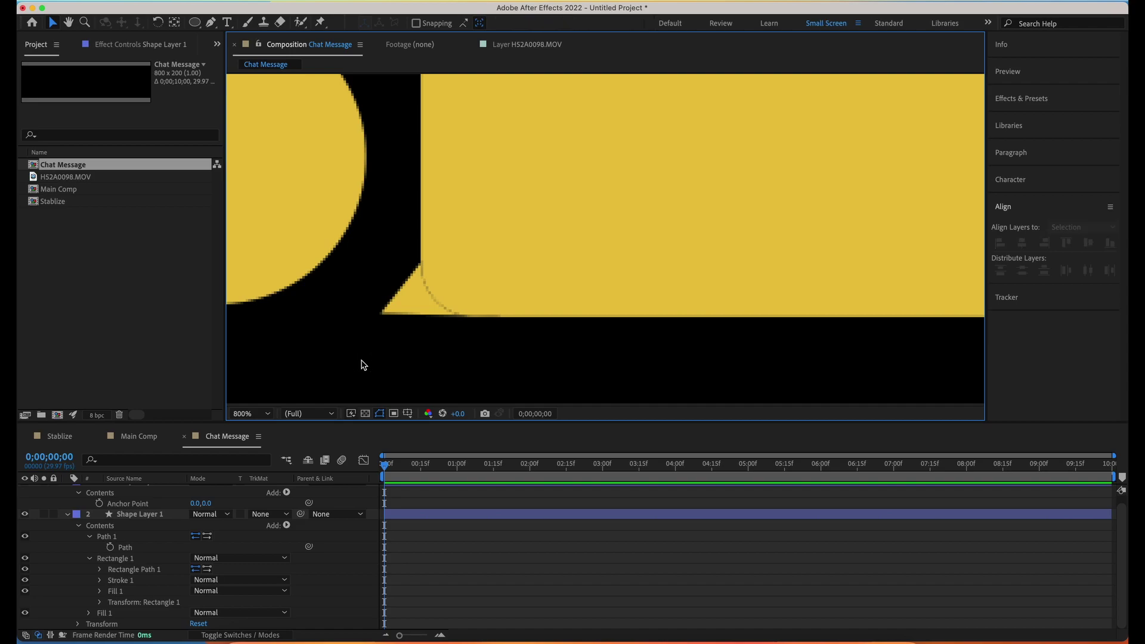
pyautogui.scroll(-10, 589, 199)
pyautogui.scroll(6, 601, 201)
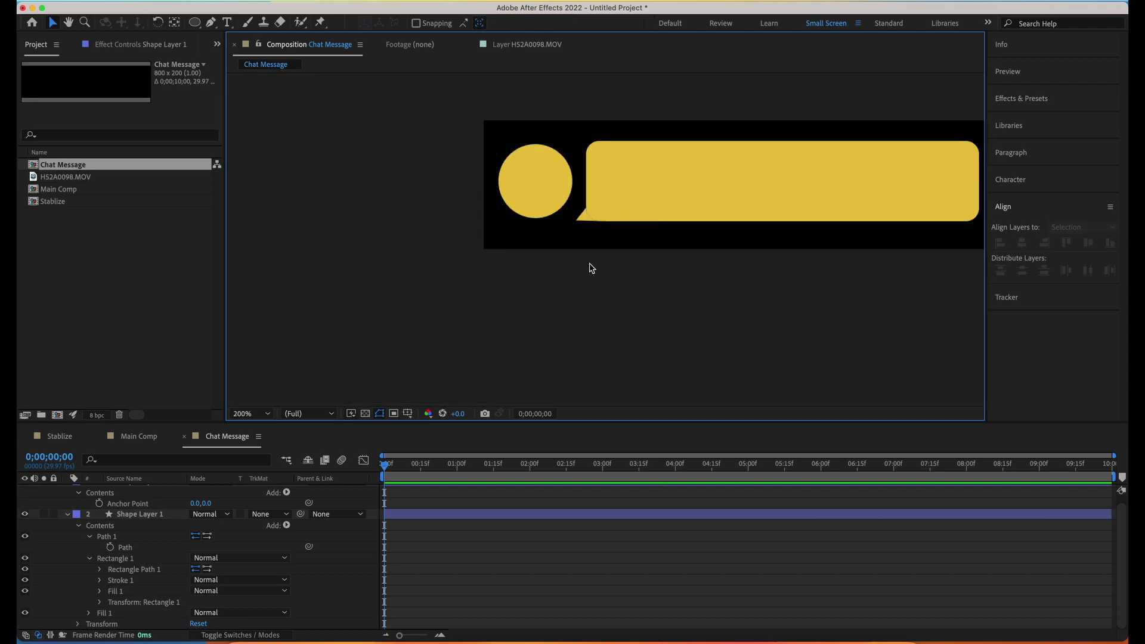
pyautogui.click(664, 184)
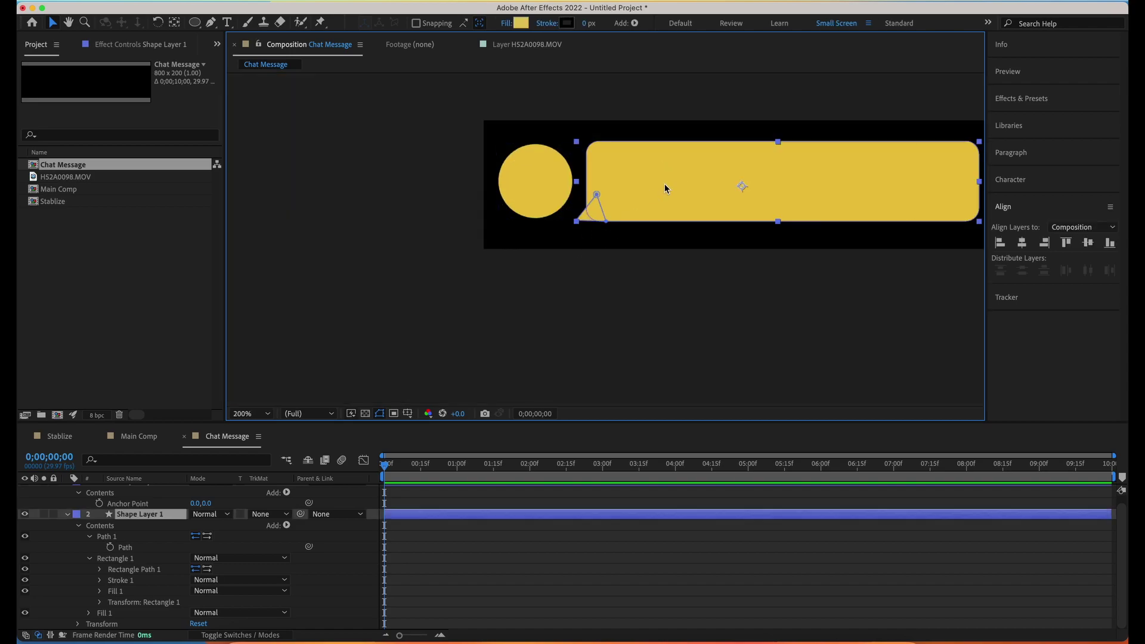
pyautogui.click(598, 308)
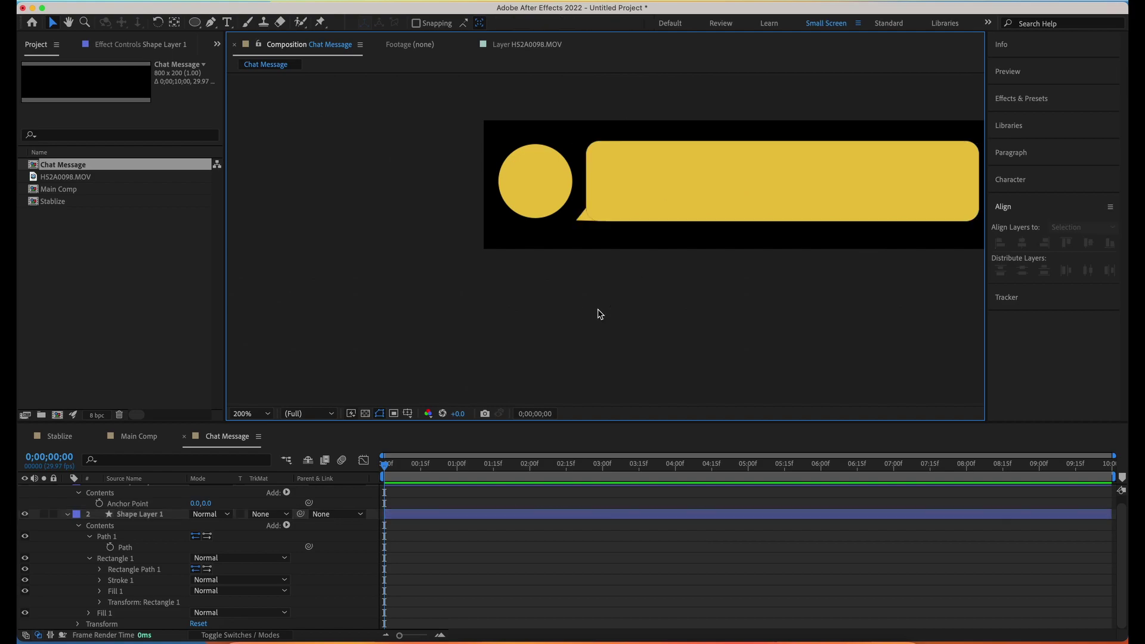
pyautogui.scroll(-2, 764, 284)
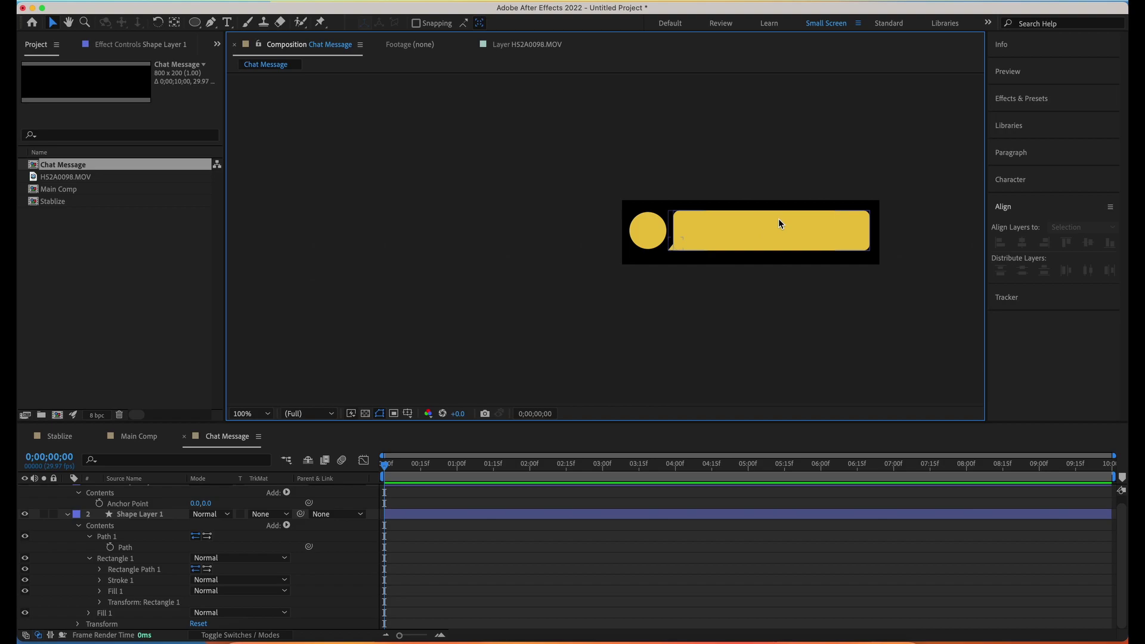
pyautogui.scroll(3, 778, 218)
pyautogui.scroll(-1, 788, 214)
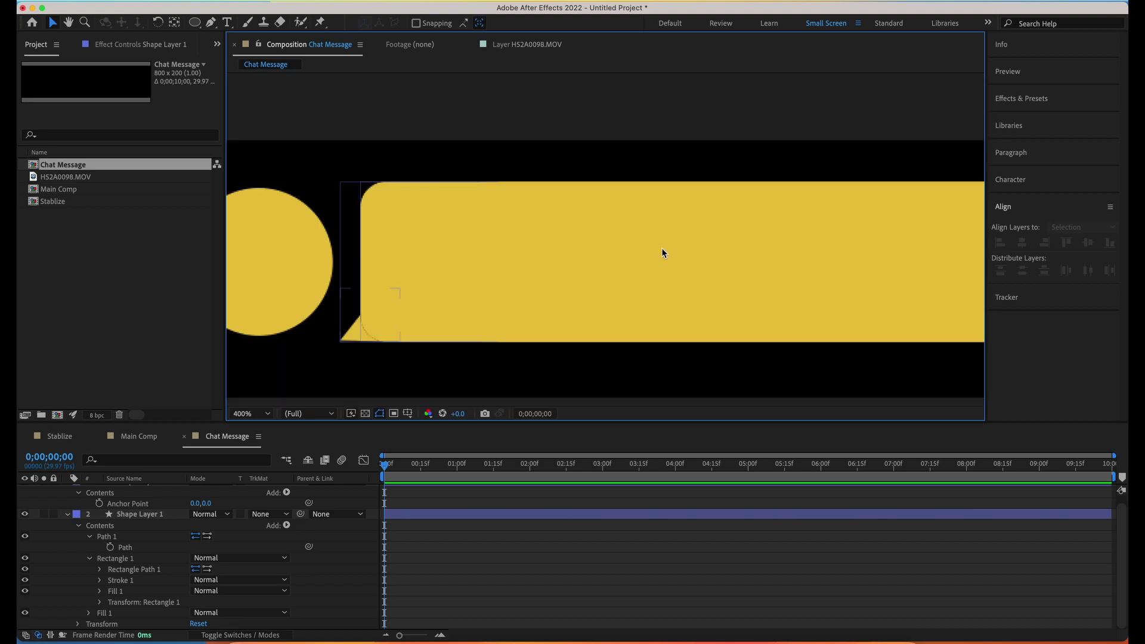
# Collapse the expanded properties of Shape Layer 1 and Shape Layer 2 in the timeline
pyautogui.click(67, 514)
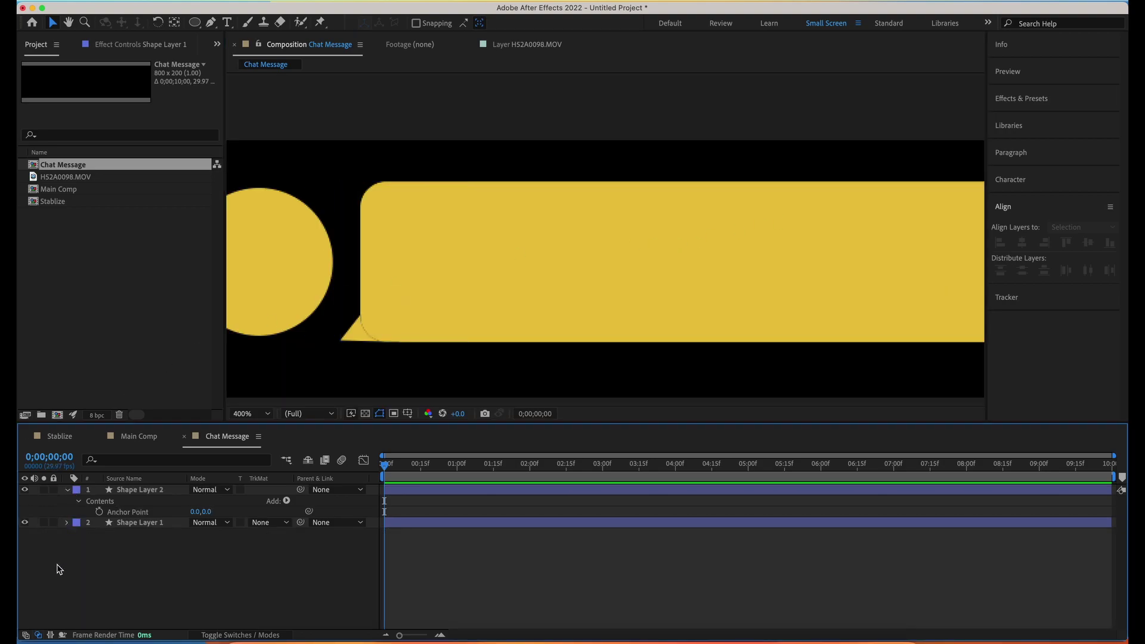
pyautogui.click(70, 493)
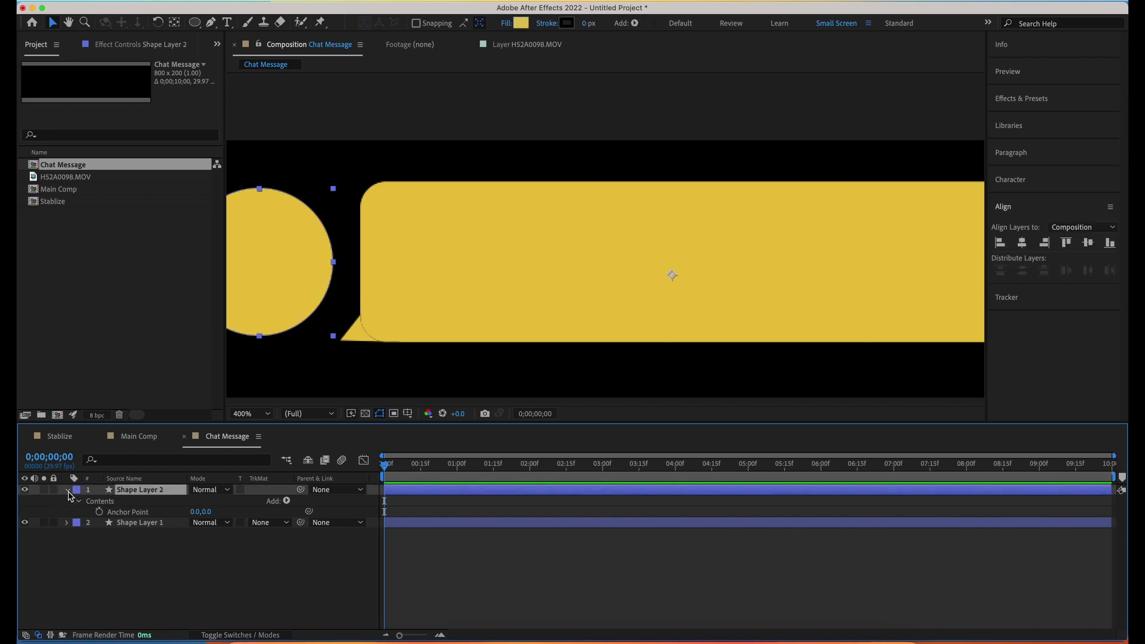
pyautogui.click(68, 494)
pyautogui.click(128, 583)
pyautogui.click(137, 501)
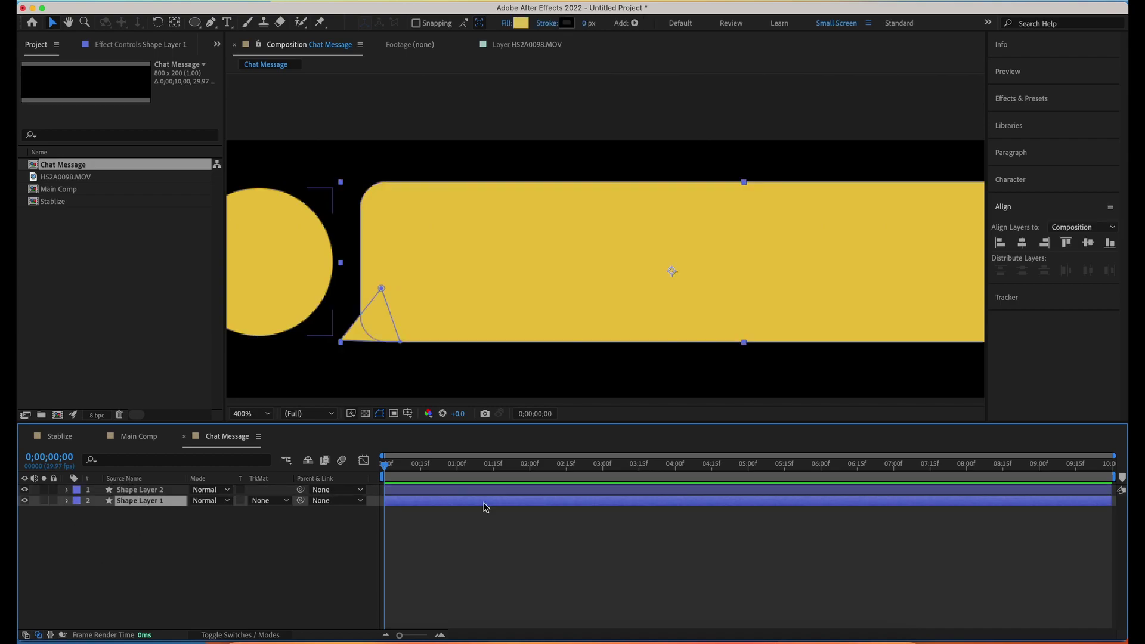
# Add a Scale keyframe to the avatar circle on Shape Layer 2 at 0;00;01;01
pyautogui.moveTo(408, 463); pyautogui.dragTo(461, 469)
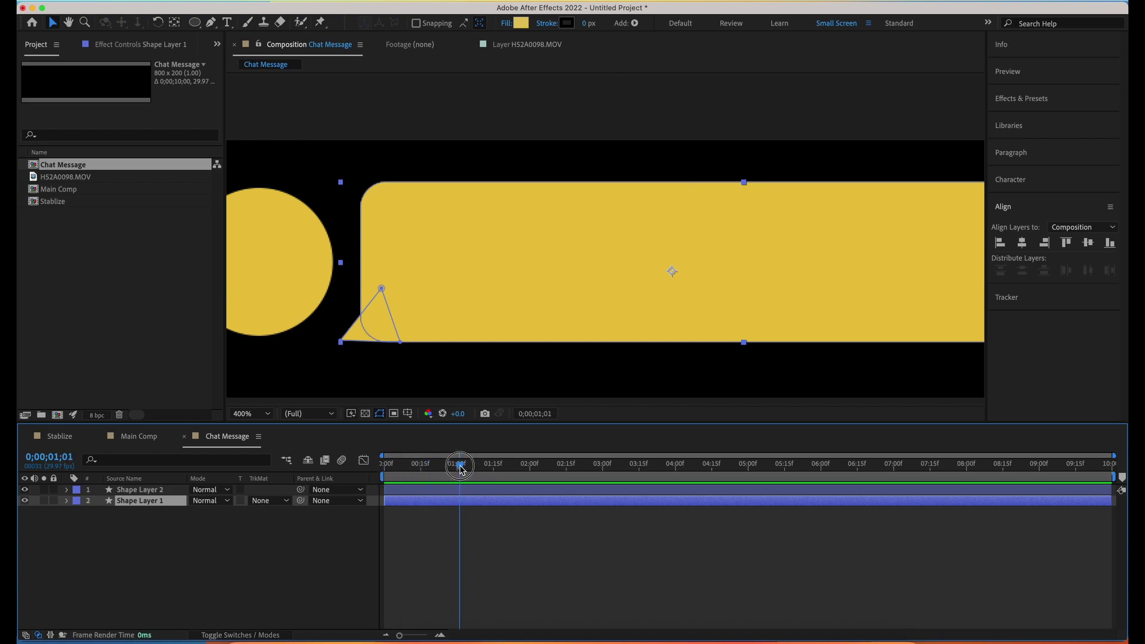
pyautogui.click(263, 539)
pyautogui.click(143, 489)
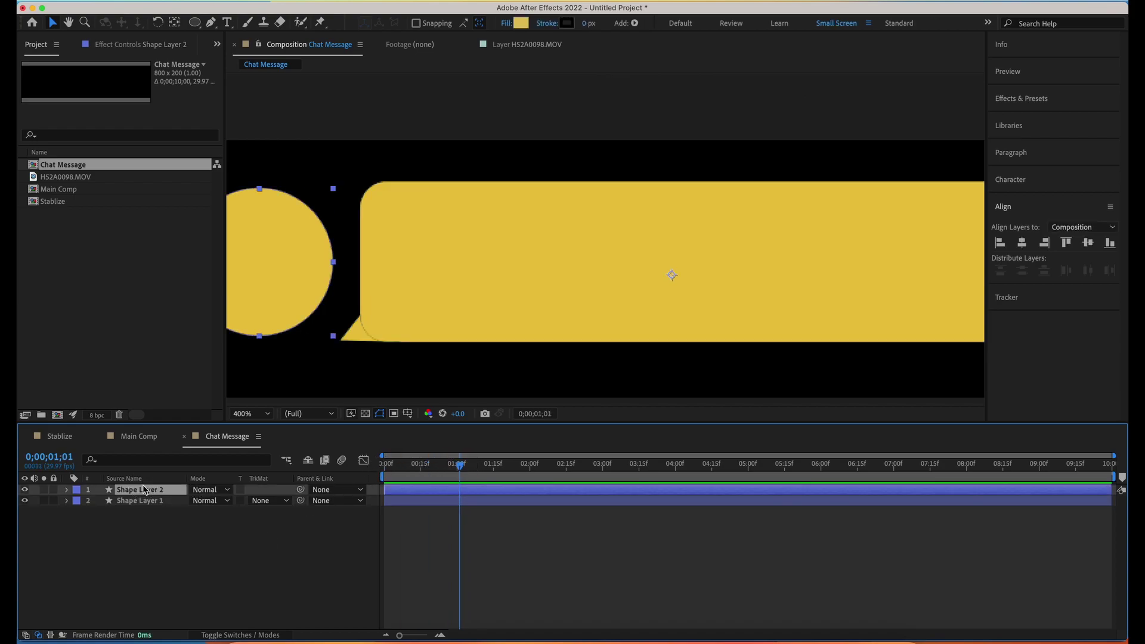
pyautogui.press('s')
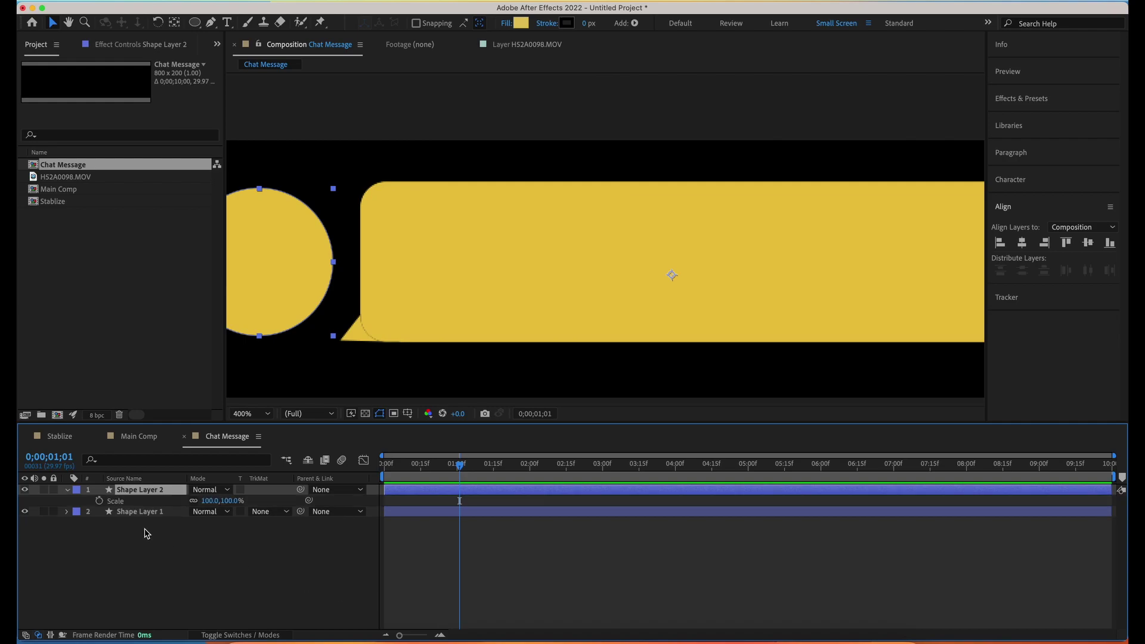
pyautogui.click(99, 501)
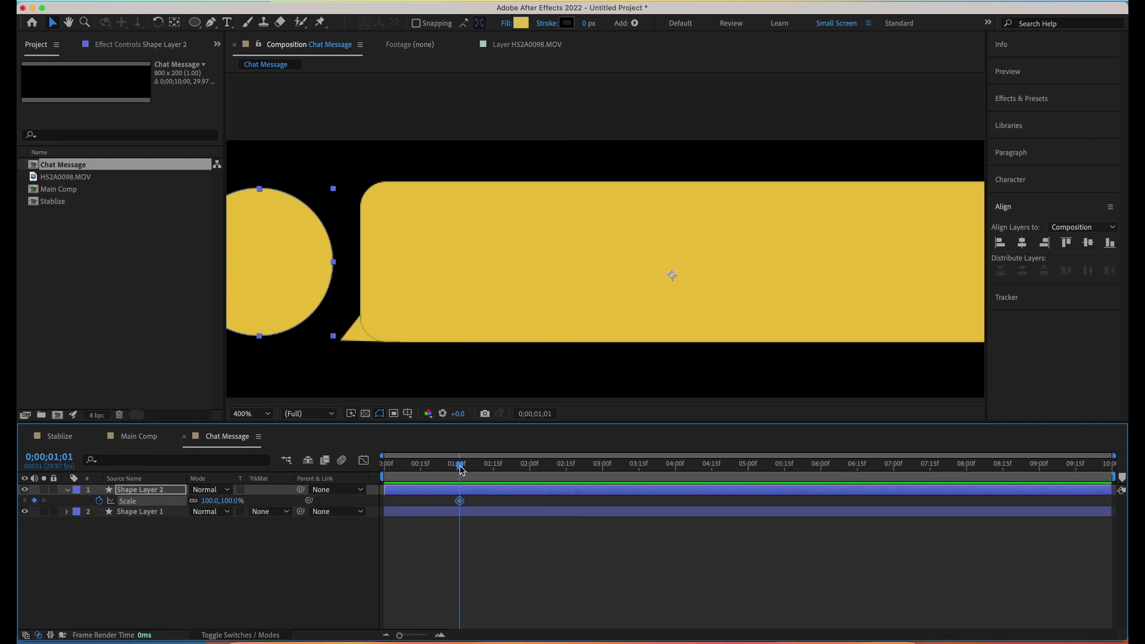
# Shift the 100% Scale keyframe to about 0;00;01;14, set the circle's scale to 0% at 0;00;01;01, and preview the animation
pyautogui.moveTo(459, 501); pyautogui.dragTo(490, 500)
pyautogui.click(212, 500)
pyautogui.write('00')
pyautogui.press('Return')
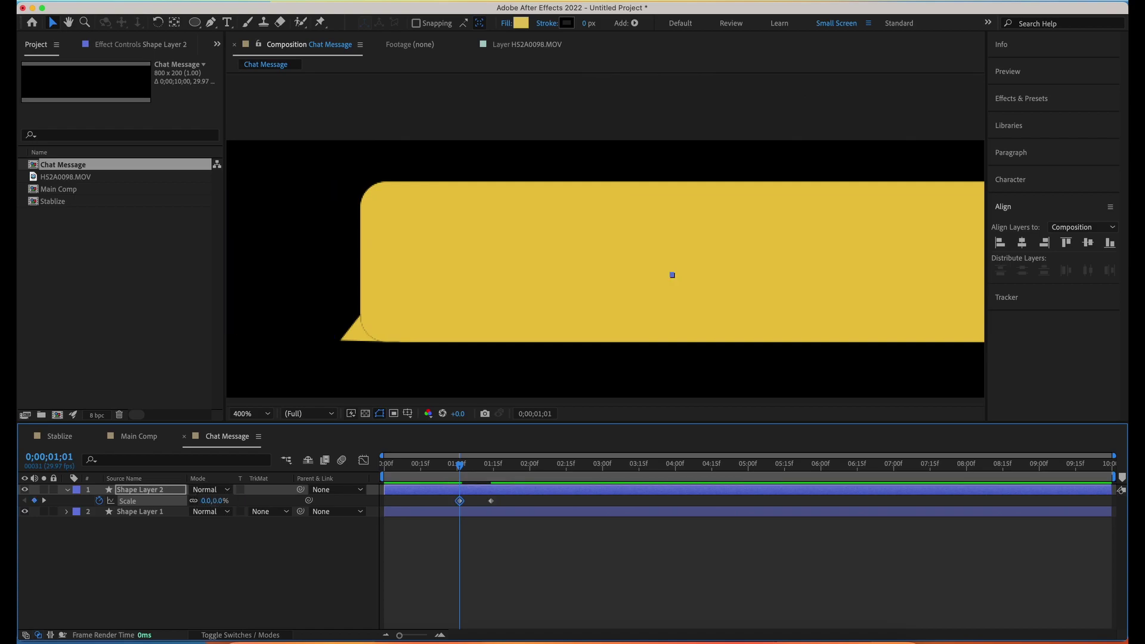
pyautogui.press('space')
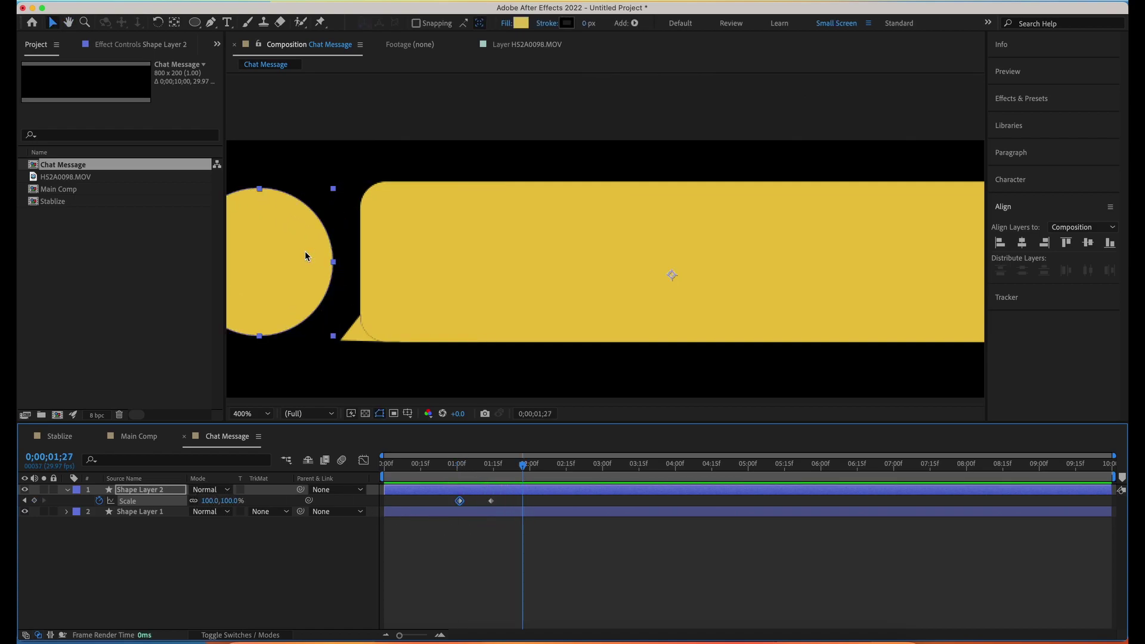
# Move Shape Layer 2's anchor point to the center of the avatar circle with the Pan Behind tool
pyautogui.press('y')
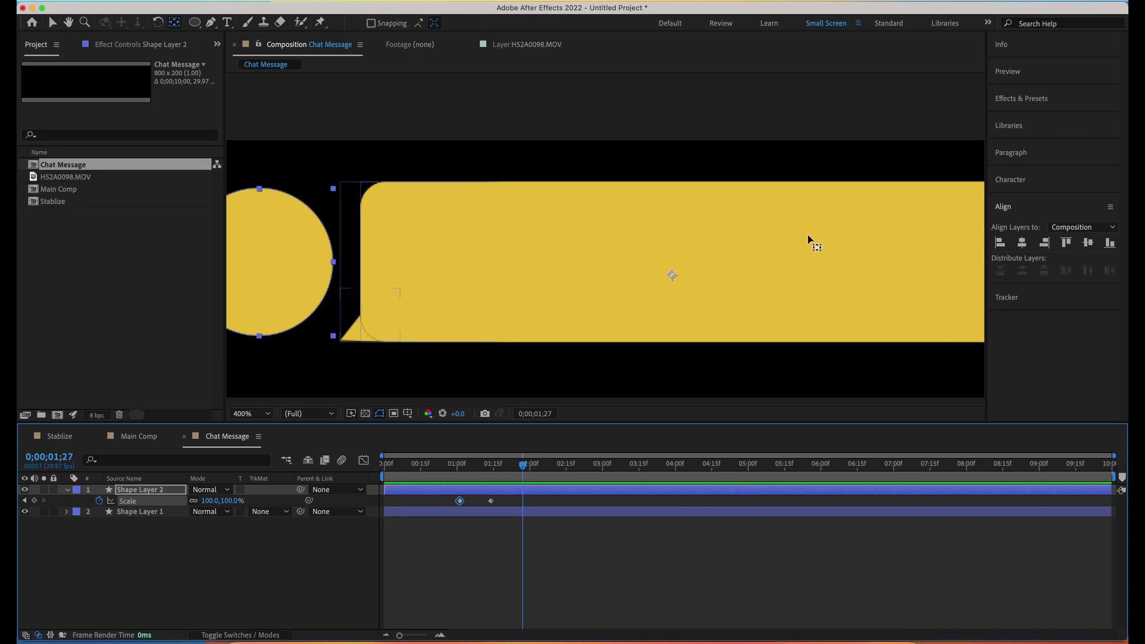
pyautogui.moveTo(672, 276)
pyautogui.mouseDown()
pyautogui.moveTo(352, 276)
pyautogui.moveTo(258, 250)
pyautogui.moveTo(257, 265)
pyautogui.moveTo(398, 344)
pyautogui.moveTo(261, 264)
pyautogui.mouseUp()
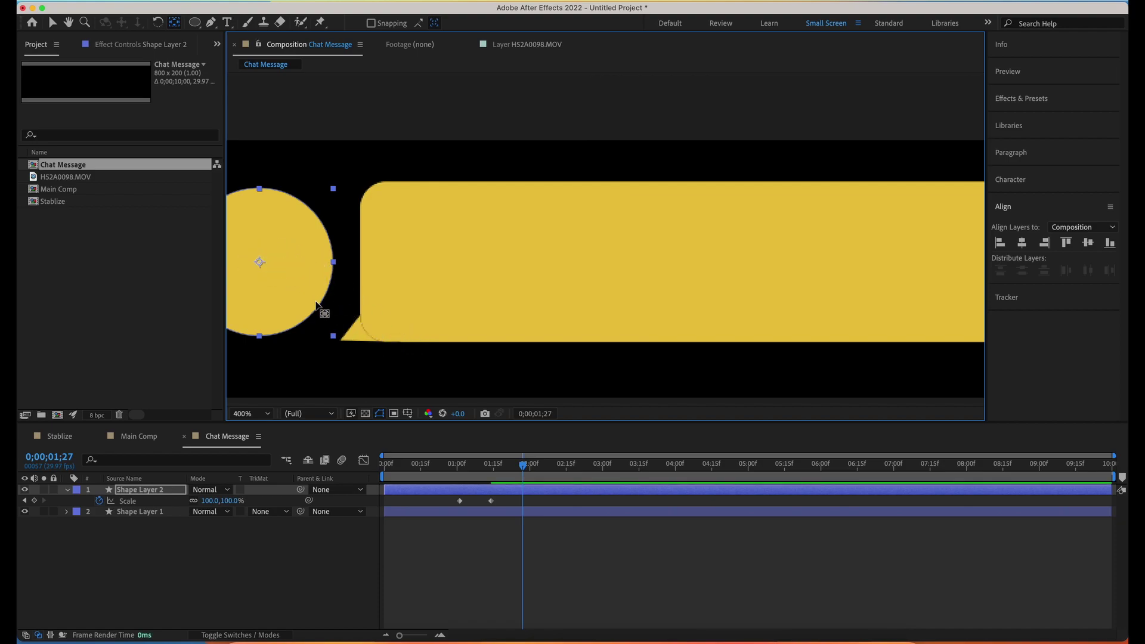
pyautogui.press('v')
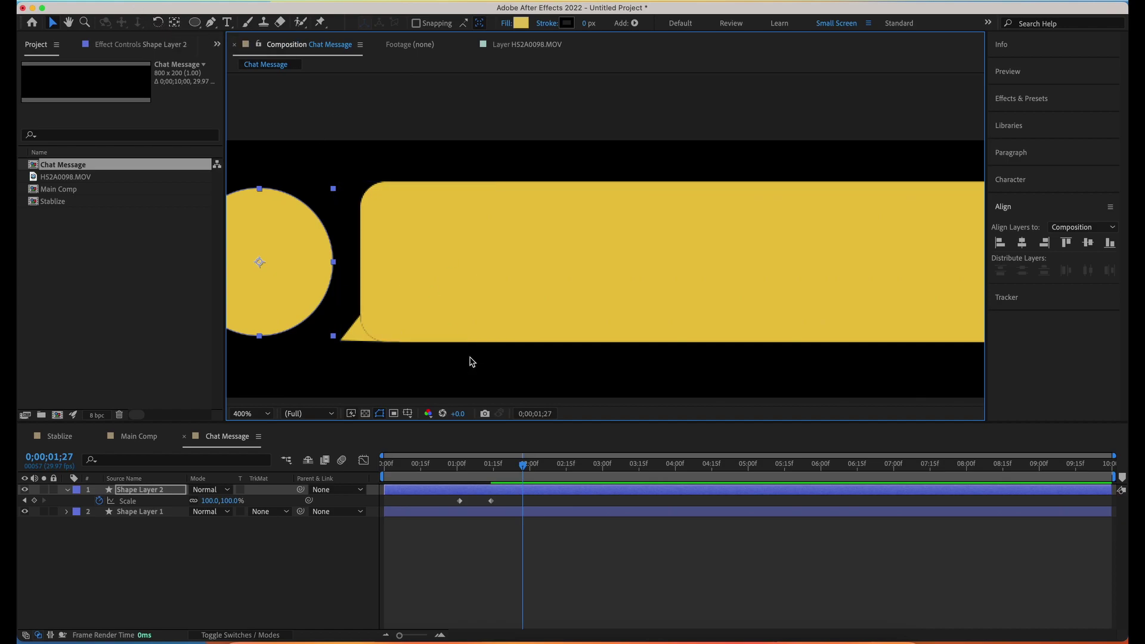
pyautogui.press('h')
pyautogui.moveTo(532, 325); pyautogui.dragTo(619, 323)
pyautogui.press('v')
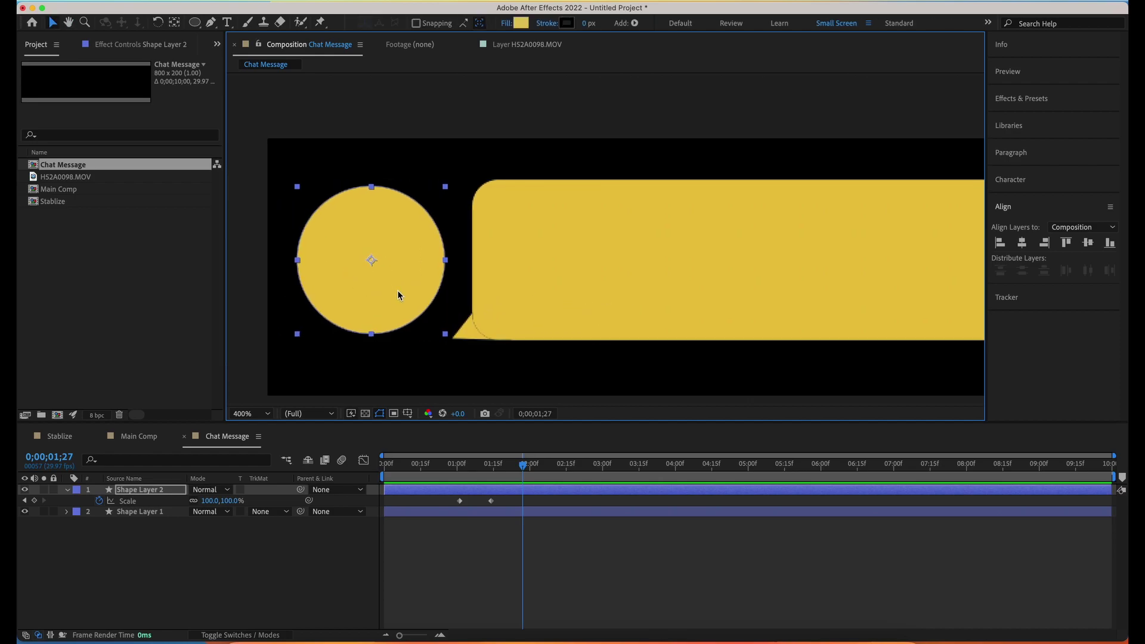
pyautogui.press('y')
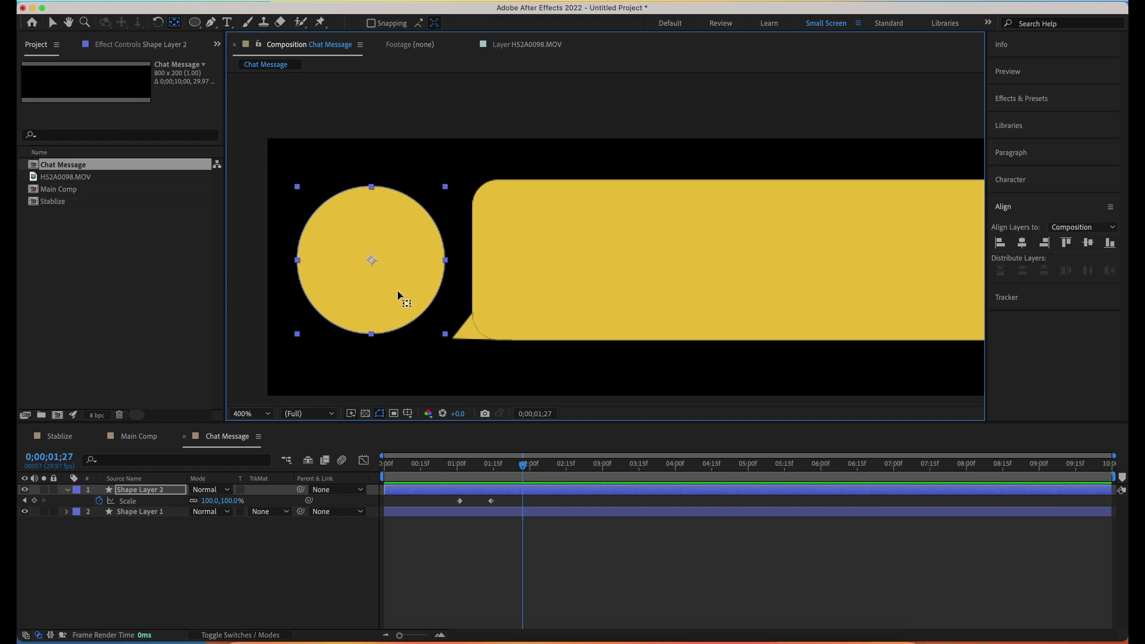
pyautogui.moveTo(373, 263)
pyautogui.mouseDown()
pyautogui.moveTo(358, 273)
pyautogui.moveTo(370, 266)
pyautogui.mouseUp()
pyautogui.press('v')
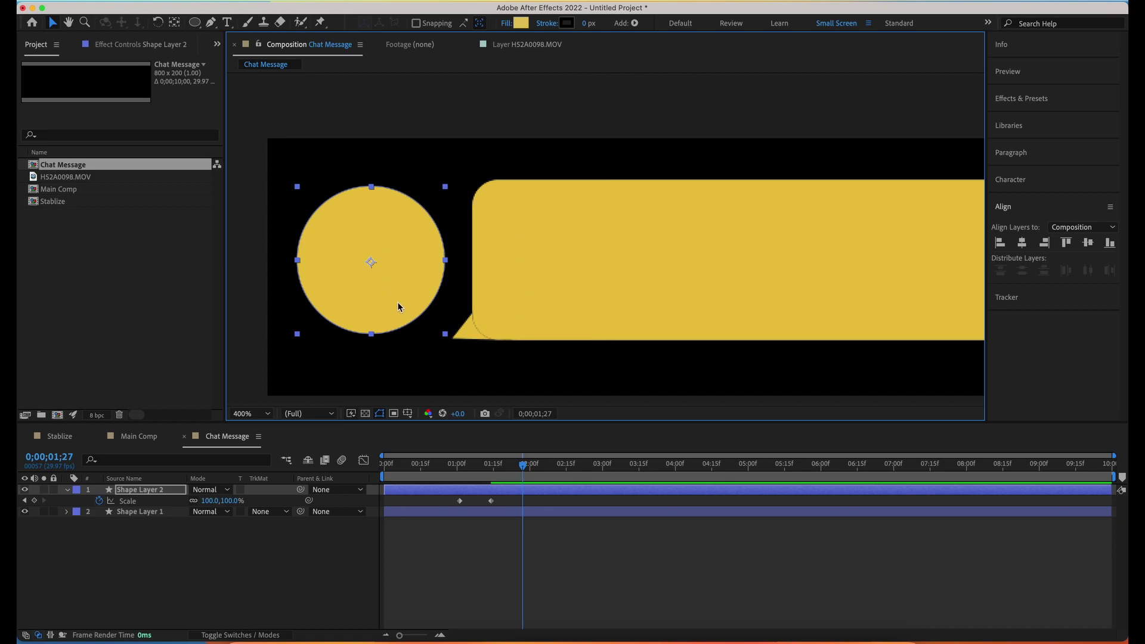
# Preview the circle's growth, move its second Scale keyframe to about 0;00;01;12, and apply Easy Ease to both Scale keyframes
pyautogui.click(449, 464)
pyautogui.press('space')
pyautogui.press('space')
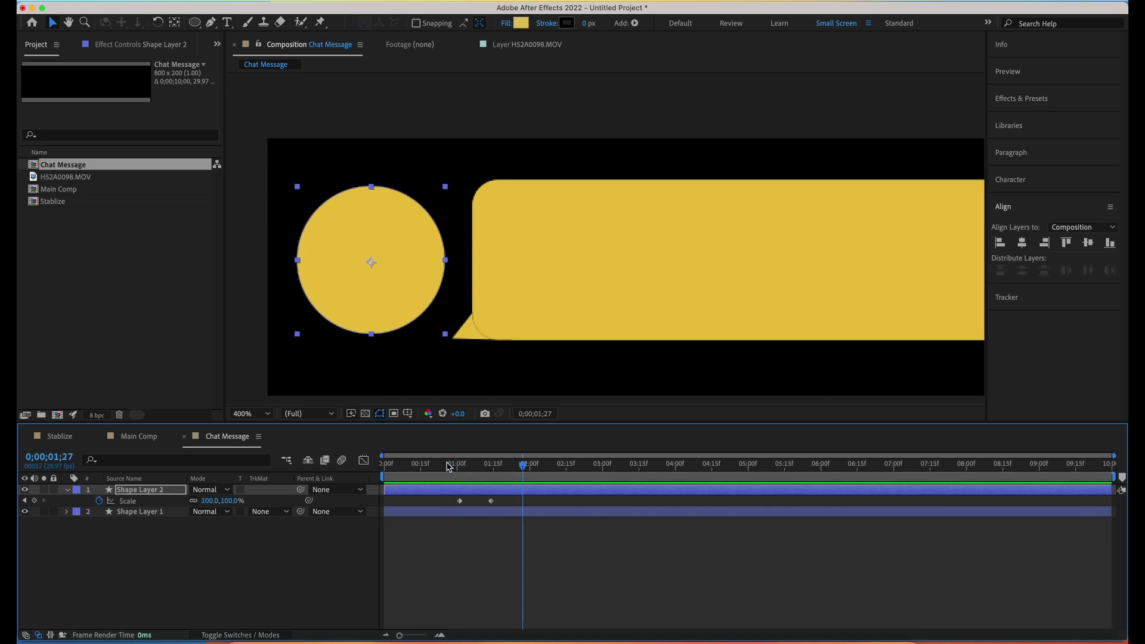
pyautogui.moveTo(491, 502); pyautogui.dragTo(485, 502)
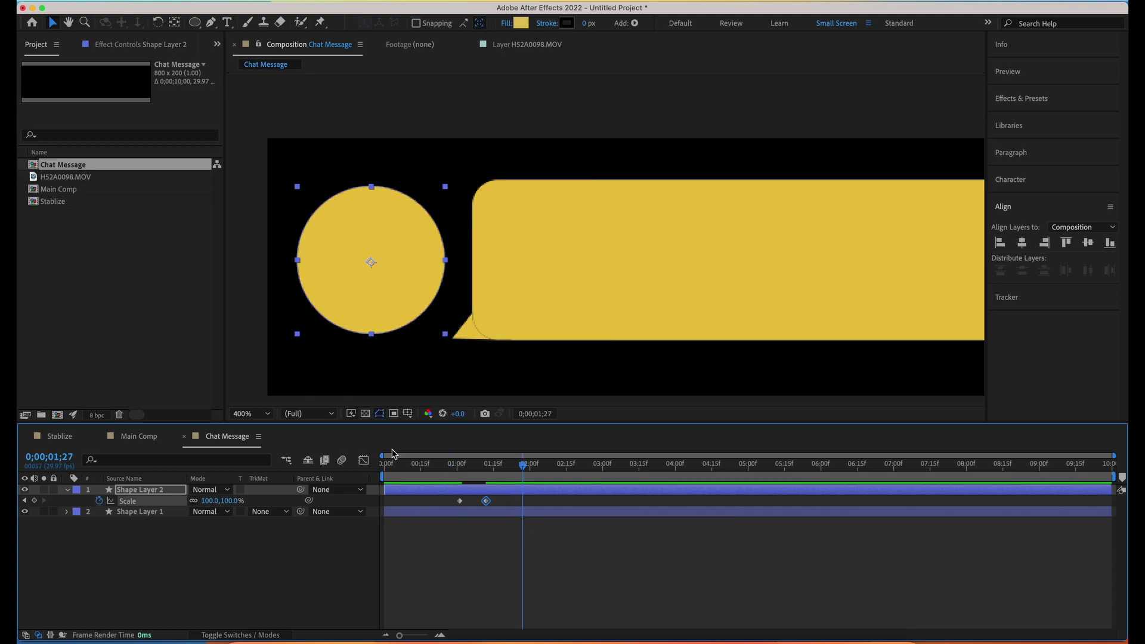
pyautogui.moveTo(446, 544); pyautogui.dragTo(516, 484)
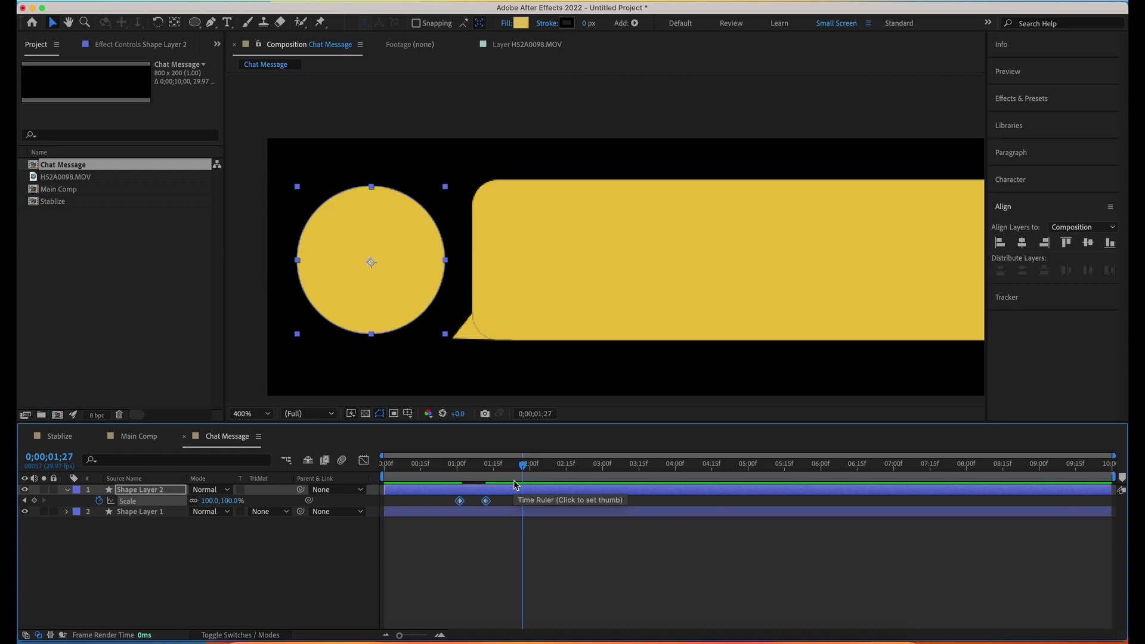
# Show the circle's Scale speed graph and pull the easing toward the first keyframe for a fast start and slow finish
pyautogui.click(363, 460)
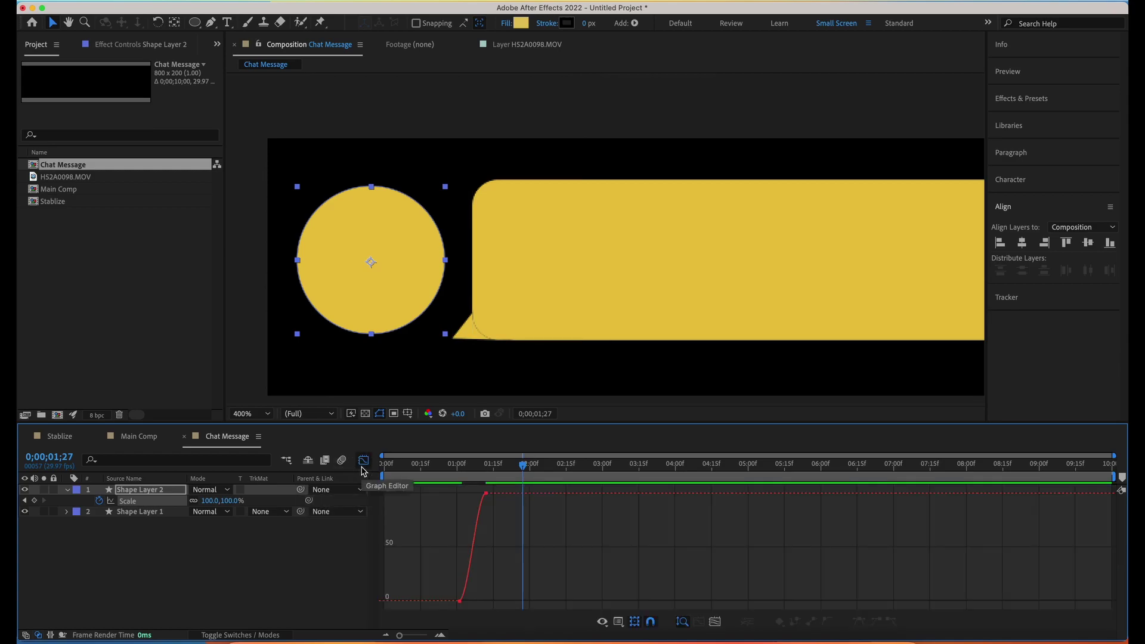
pyautogui.rightClick(540, 530)
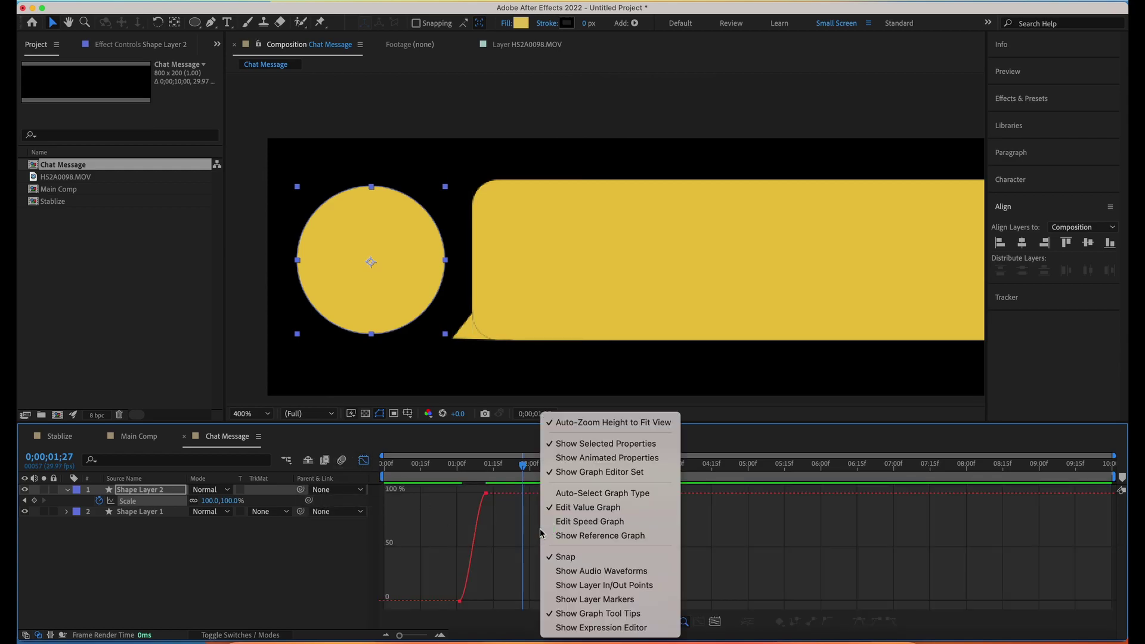
pyautogui.click(629, 523)
pyautogui.moveTo(540, 570); pyautogui.dragTo(472, 601)
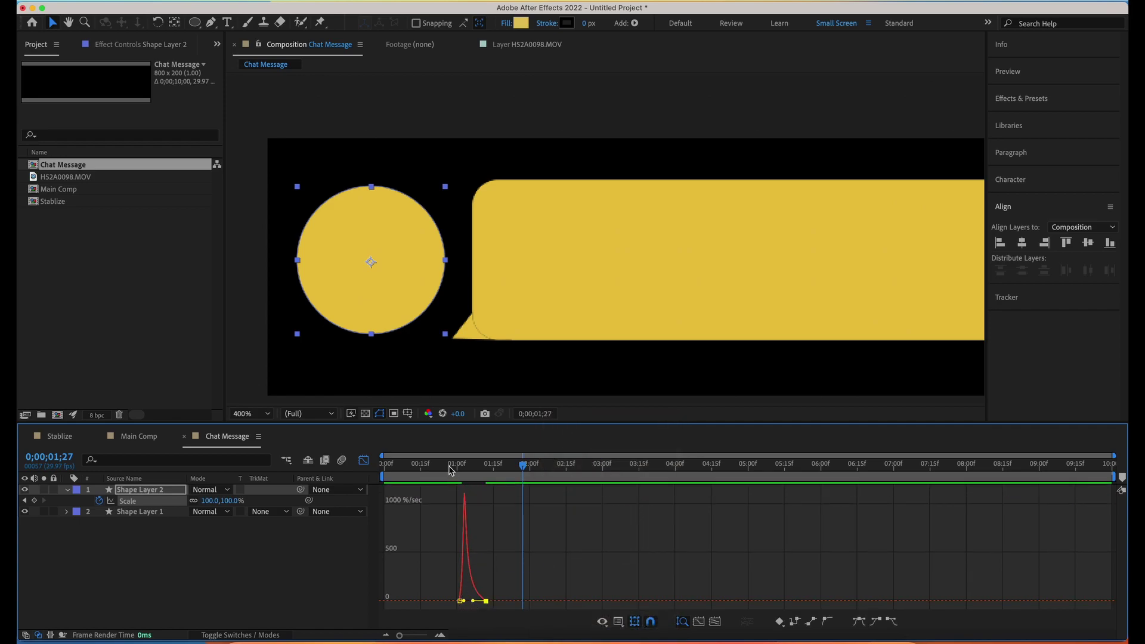
pyautogui.click(441, 465)
pyautogui.click(527, 465)
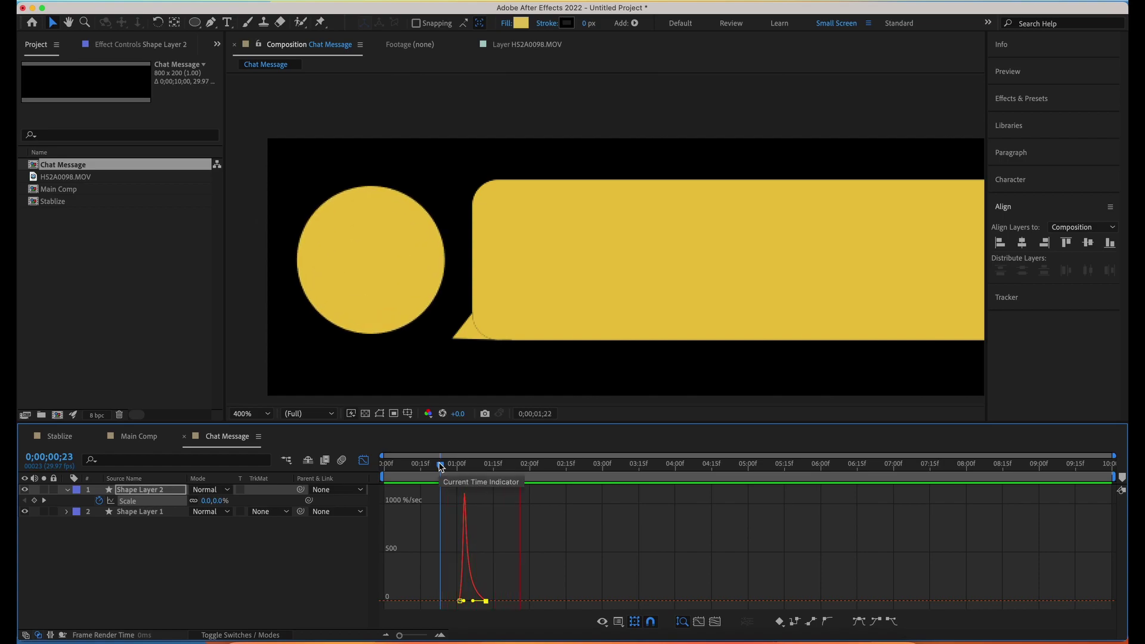
# Fine-tune the outgoing influence of the first Scale keyframe in the speed graph and replay the circle's animation
pyautogui.moveTo(464, 601); pyautogui.dragTo(460, 601)
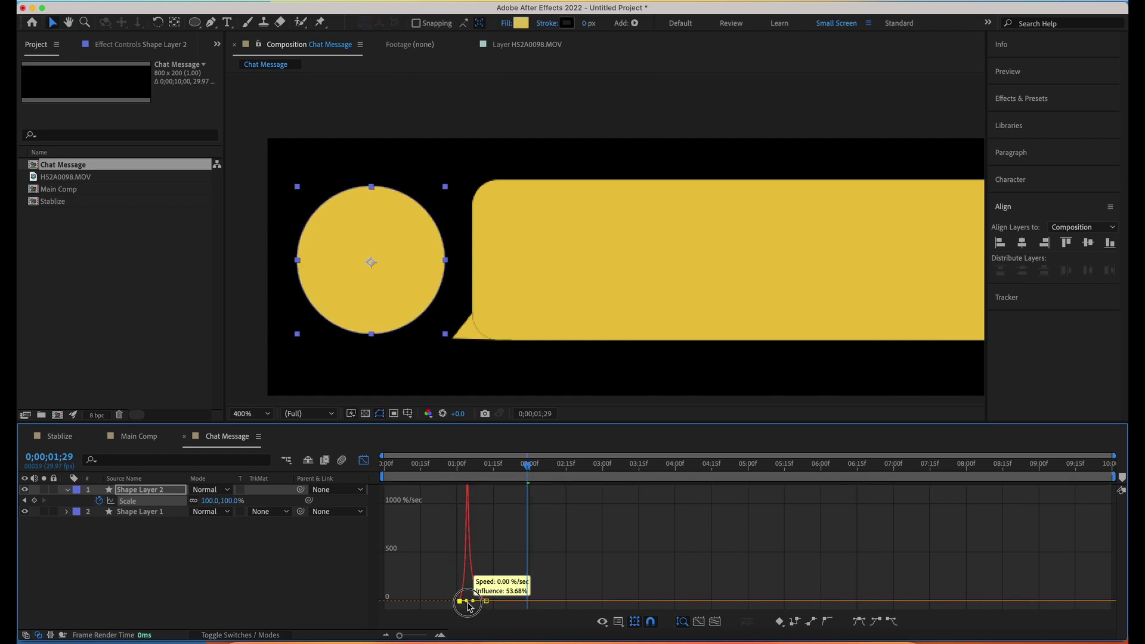
pyautogui.click(450, 465)
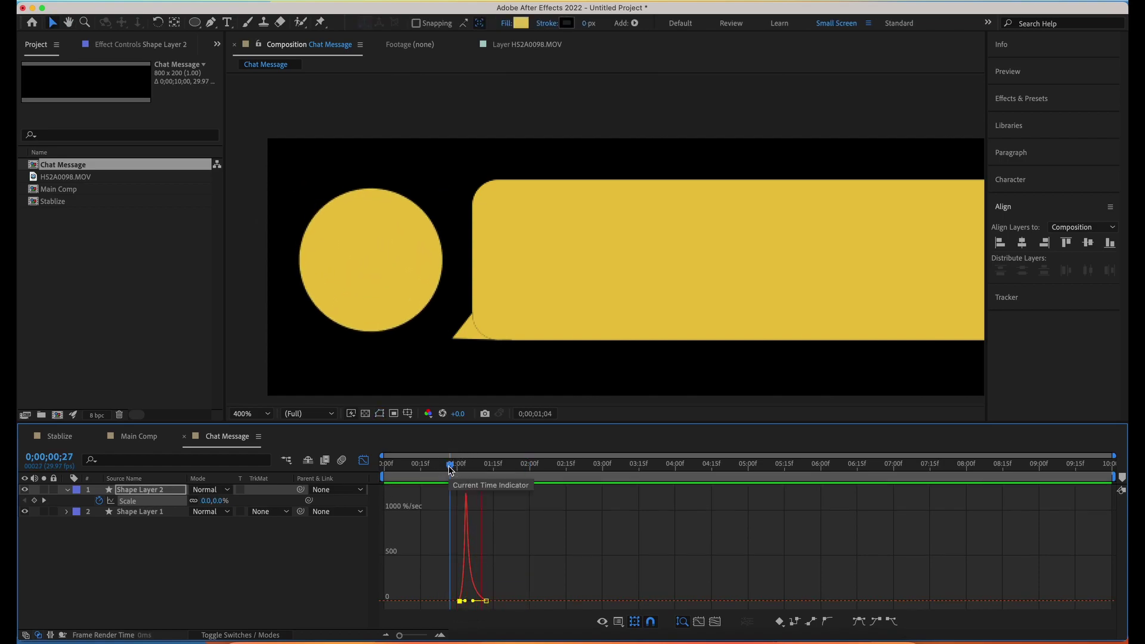
pyautogui.moveTo(450, 468); pyautogui.dragTo(529, 465)
# Switch to the value graph, raise the second Scale keyframe's incoming handle so the curve overshoots 100%, and preview the bounce
pyautogui.rightClick(507, 541)
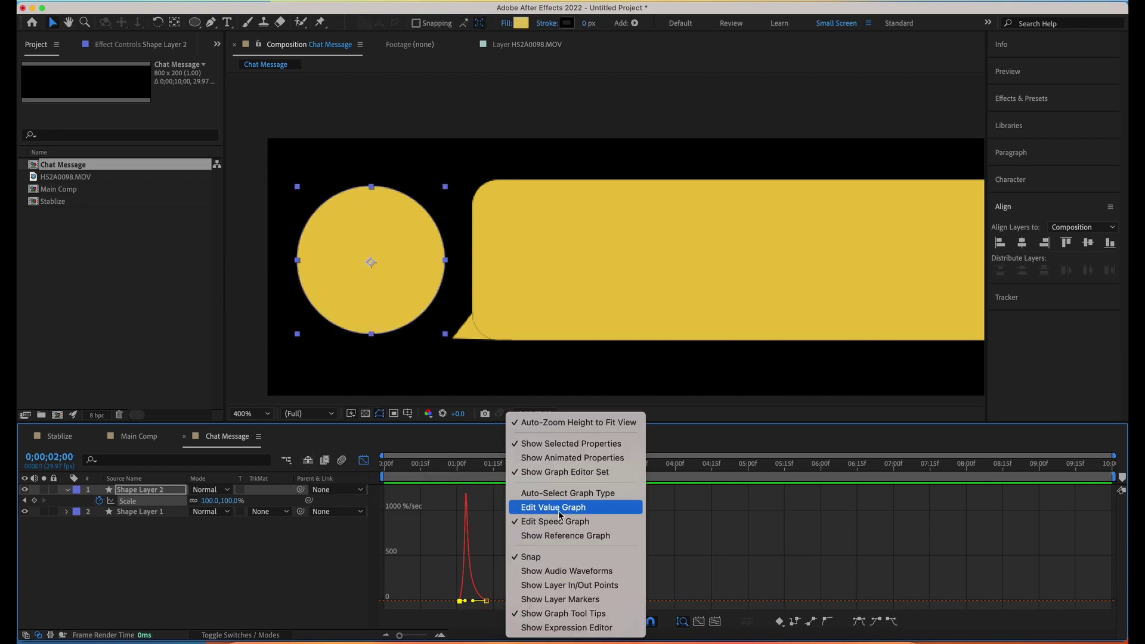
pyautogui.click(553, 507)
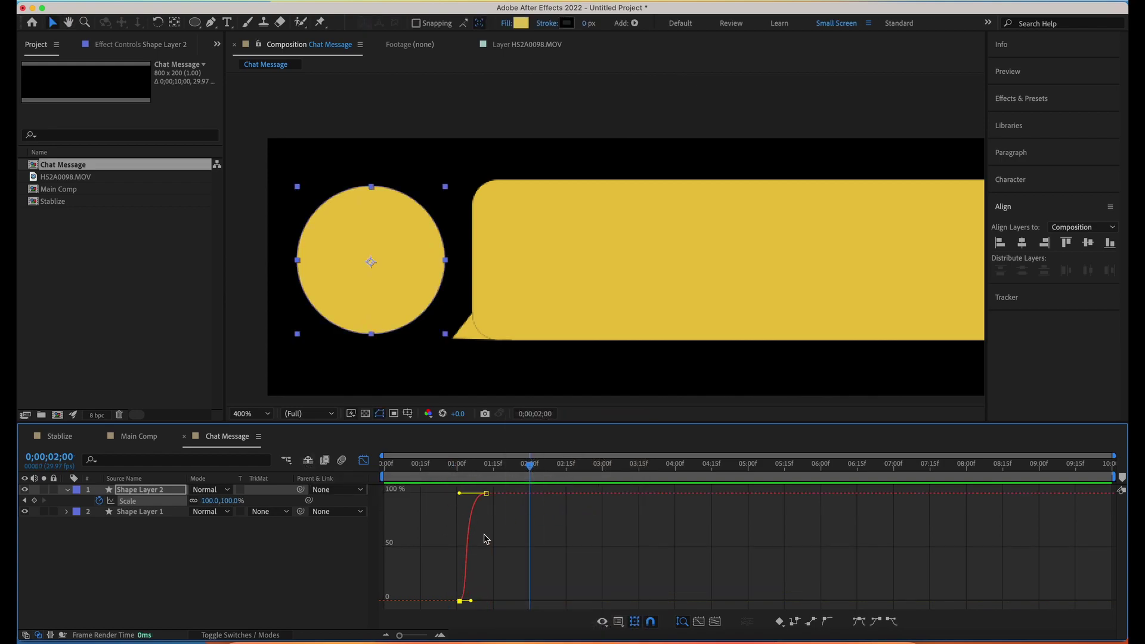
pyautogui.moveTo(461, 495)
pyautogui.mouseDown()
pyautogui.moveTo(460, 467)
pyautogui.moveTo(458, 484)
pyautogui.moveTo(466, 480)
pyautogui.mouseUp()
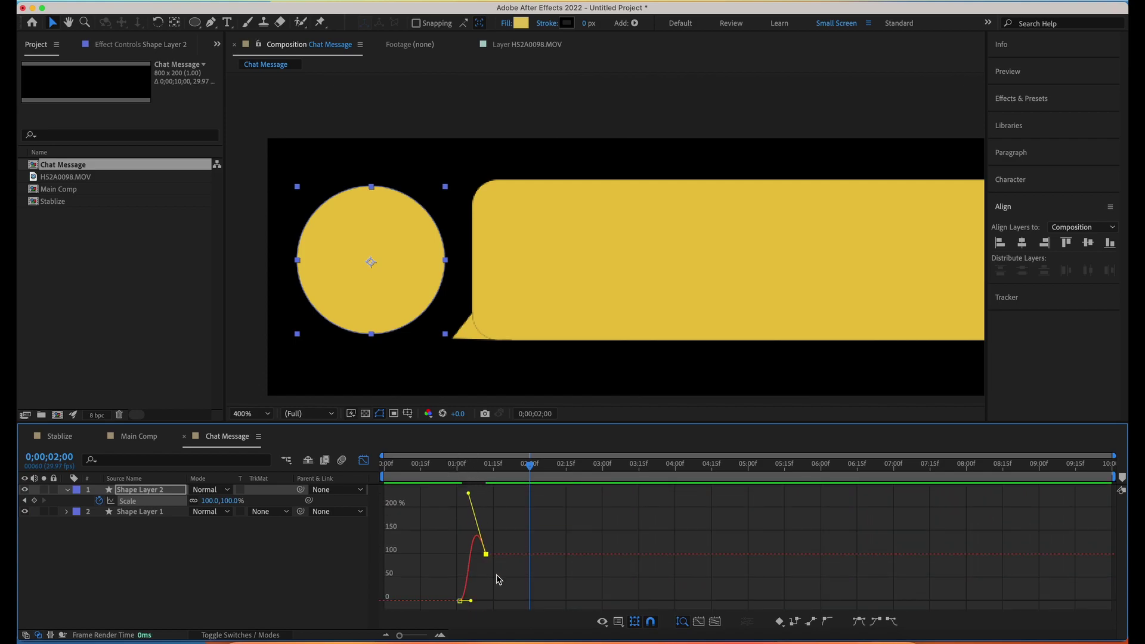
pyautogui.click(432, 463)
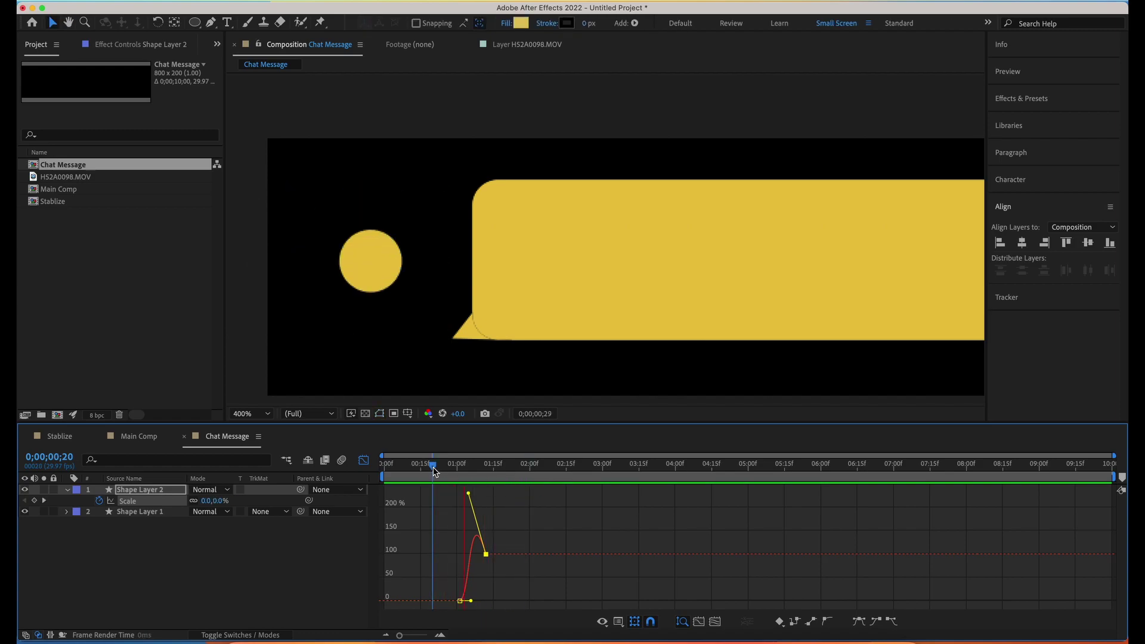
pyautogui.press('space')
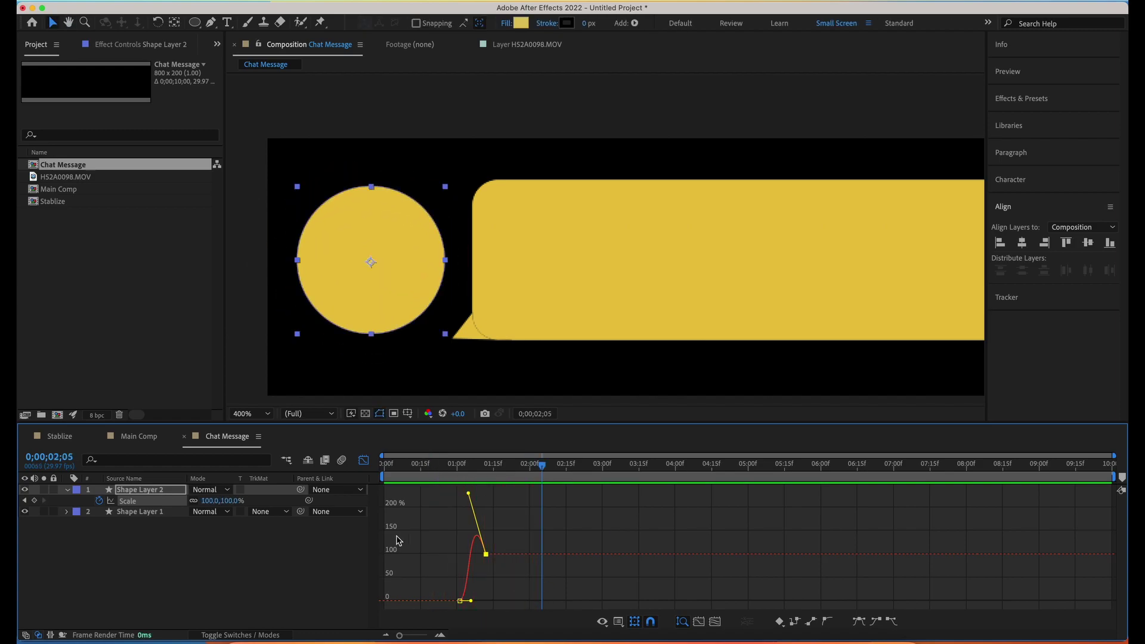
# Leave the graph view, move the circle's second Scale keyframe to about 0;00;01;19, and preview the slower bounce
pyautogui.click(363, 461)
pyautogui.moveTo(486, 501); pyautogui.dragTo(503, 502)
pyautogui.click(450, 466)
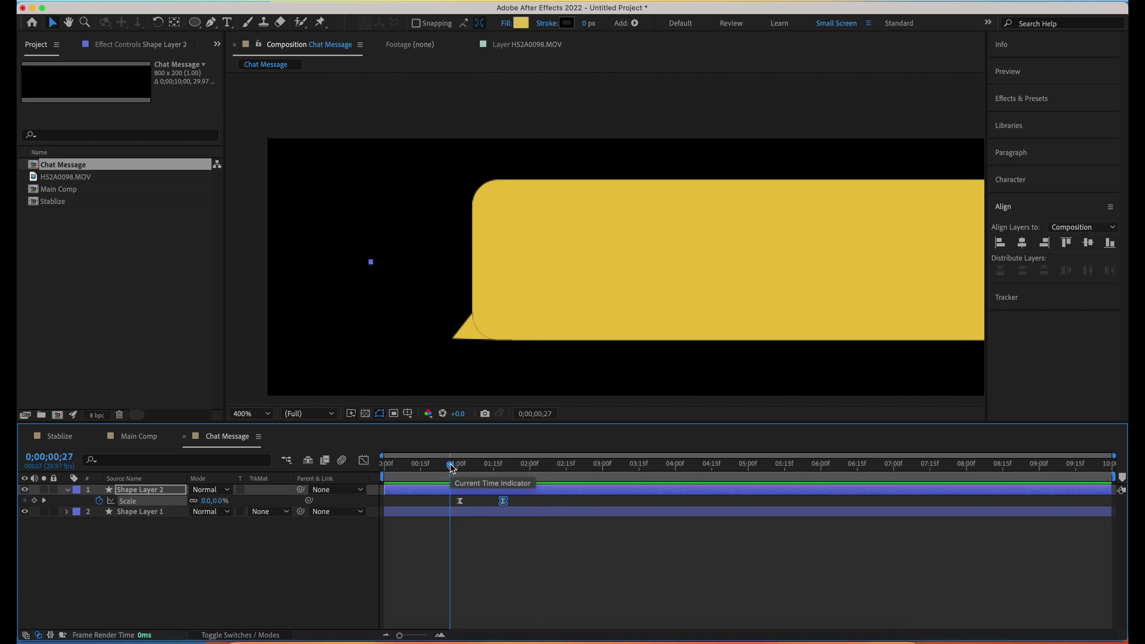
pyautogui.press('space')
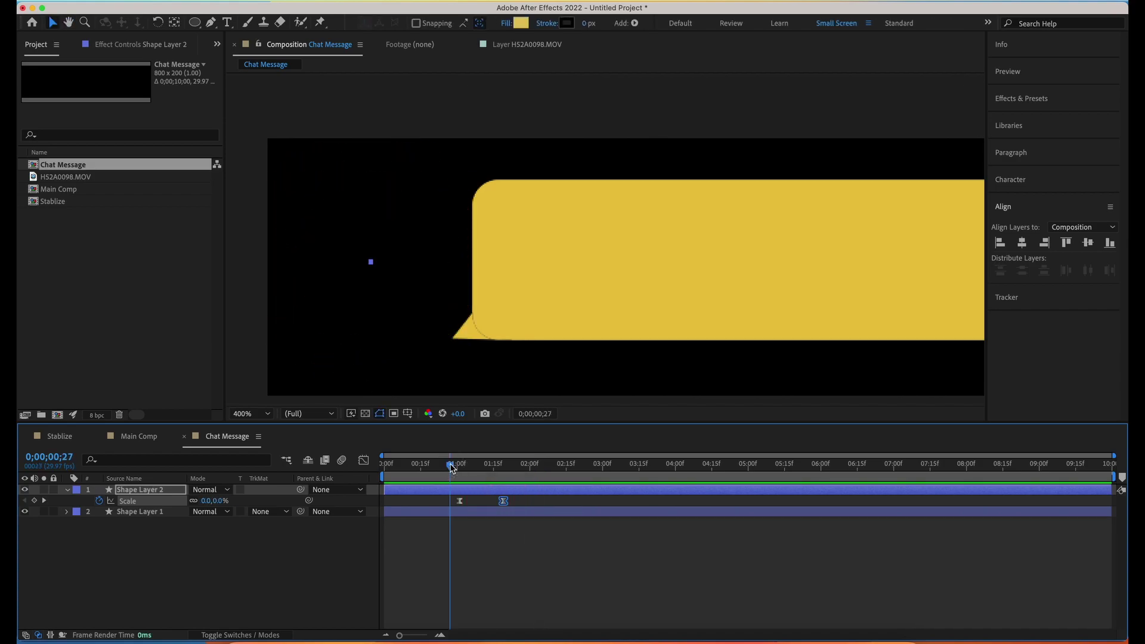
pyautogui.press('space')
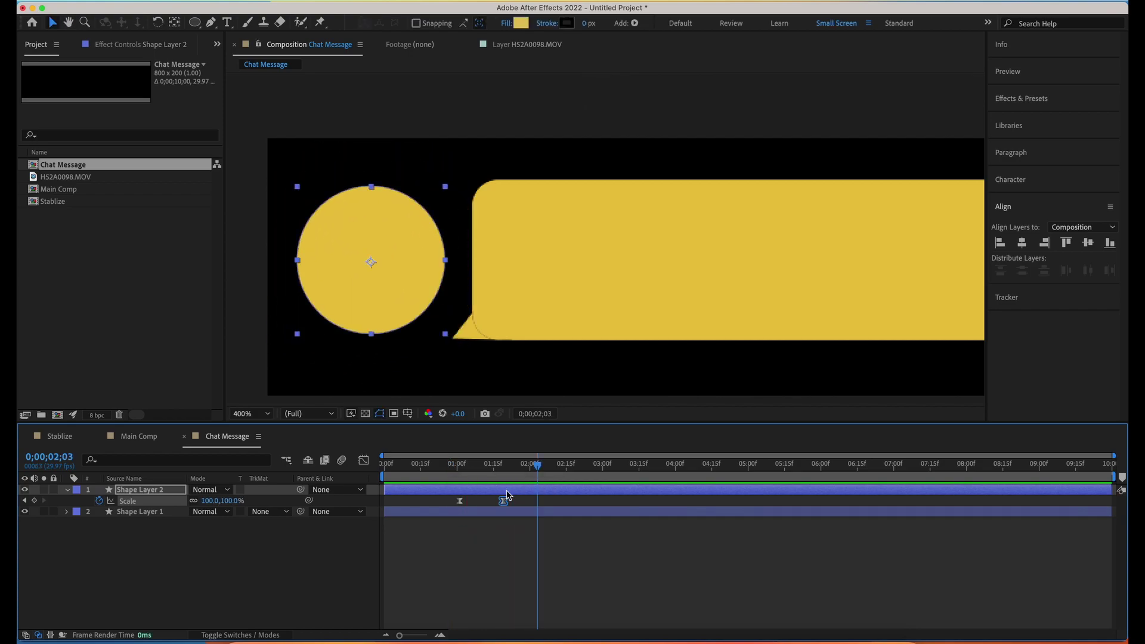
# Lower the second Scale keyframe's incoming handle in the value graph to reduce the overshoot, replay the bounce, and return to the layer bars
pyautogui.click(363, 459)
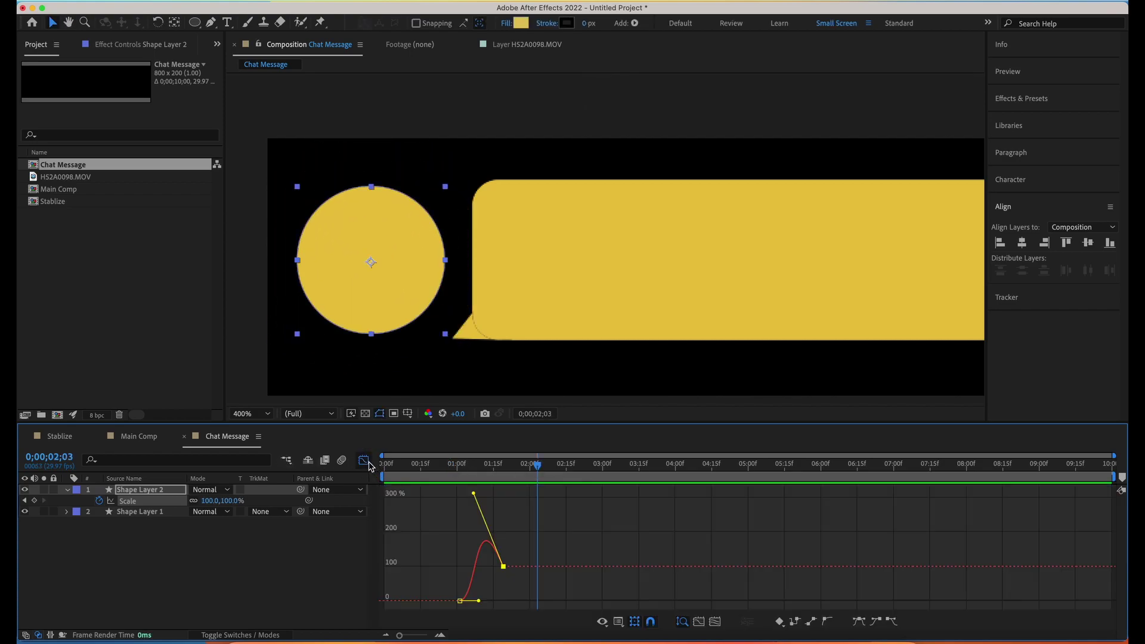
pyautogui.moveTo(473, 494); pyautogui.dragTo(477, 521)
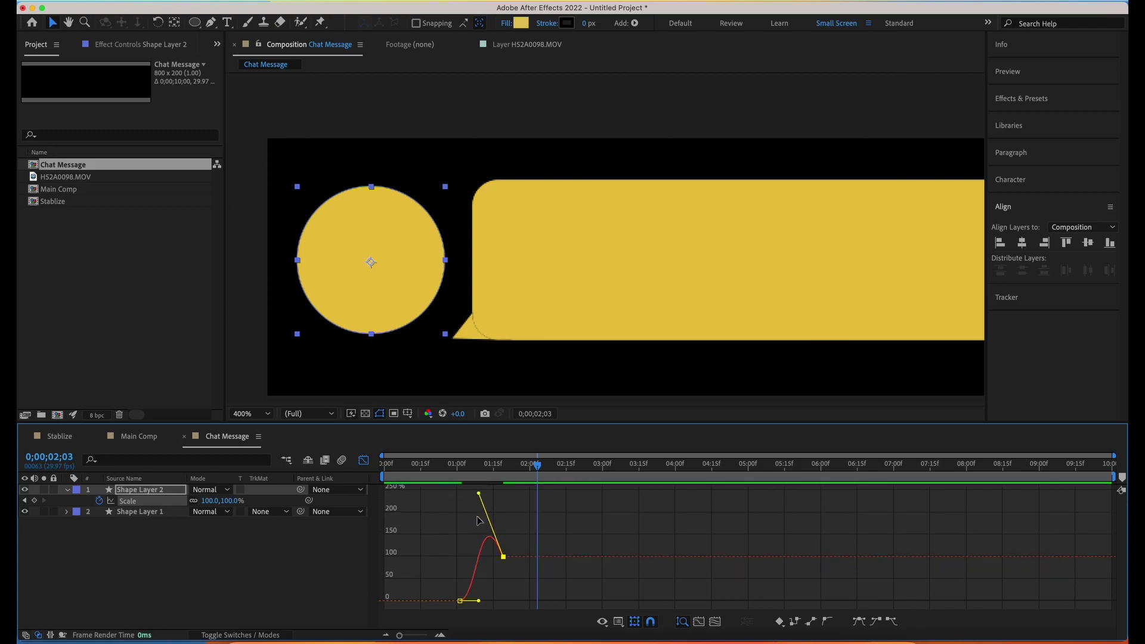
pyautogui.click(434, 471)
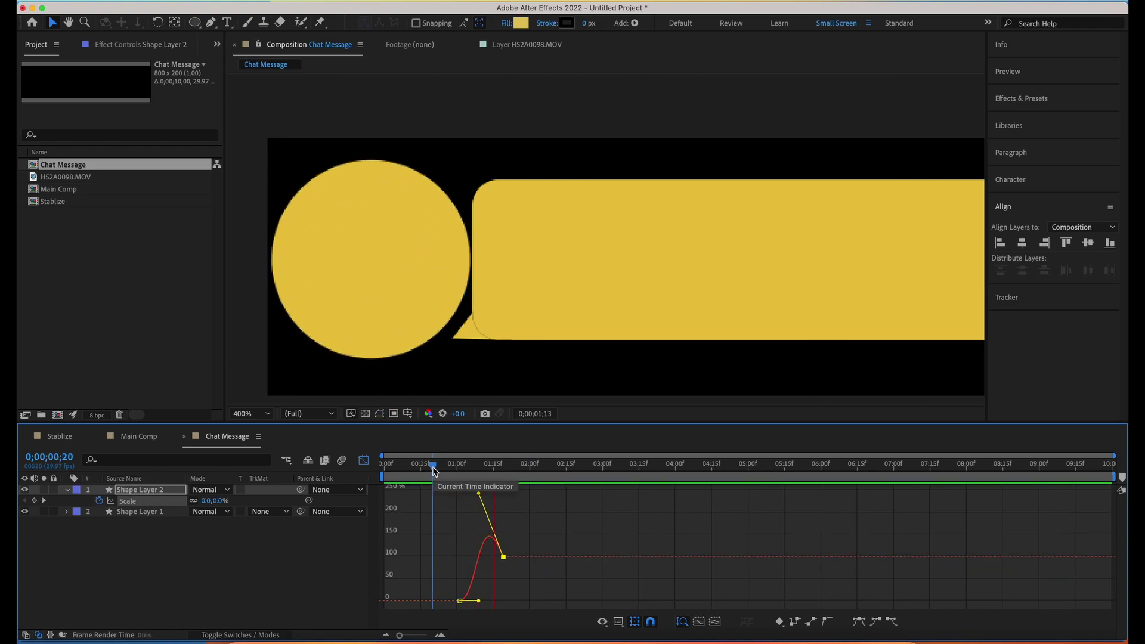
pyautogui.moveTo(434, 471); pyautogui.dragTo(549, 465)
pyautogui.click(480, 501)
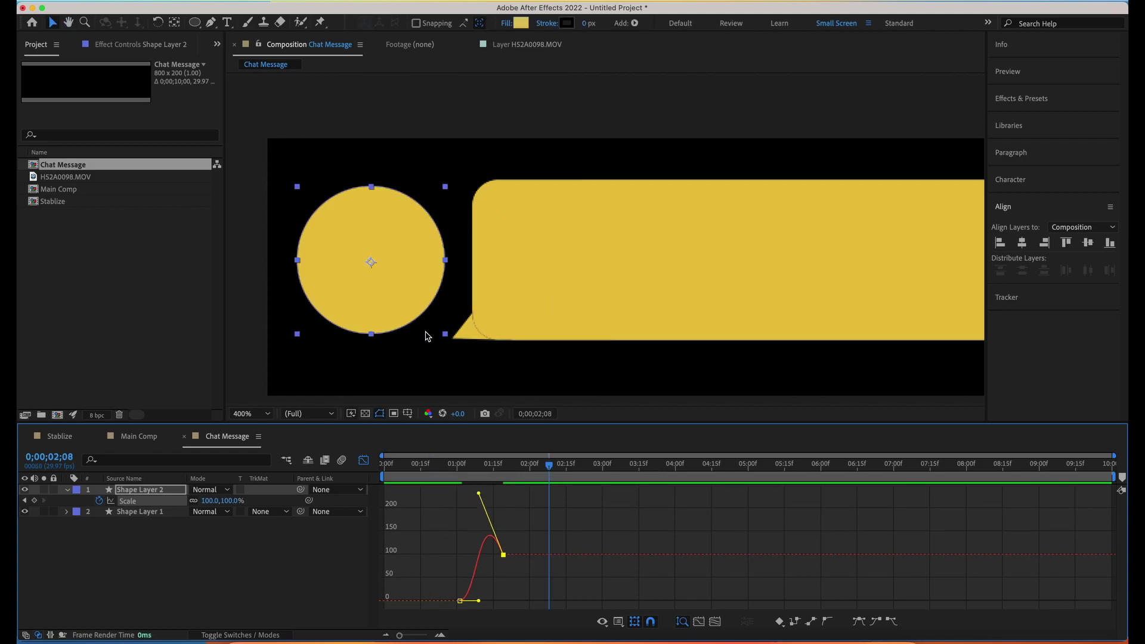
pyautogui.moveTo(451, 473)
pyautogui.mouseDown()
pyautogui.moveTo(463, 471)
pyautogui.moveTo(446, 468)
pyautogui.mouseUp()
pyautogui.click(363, 460)
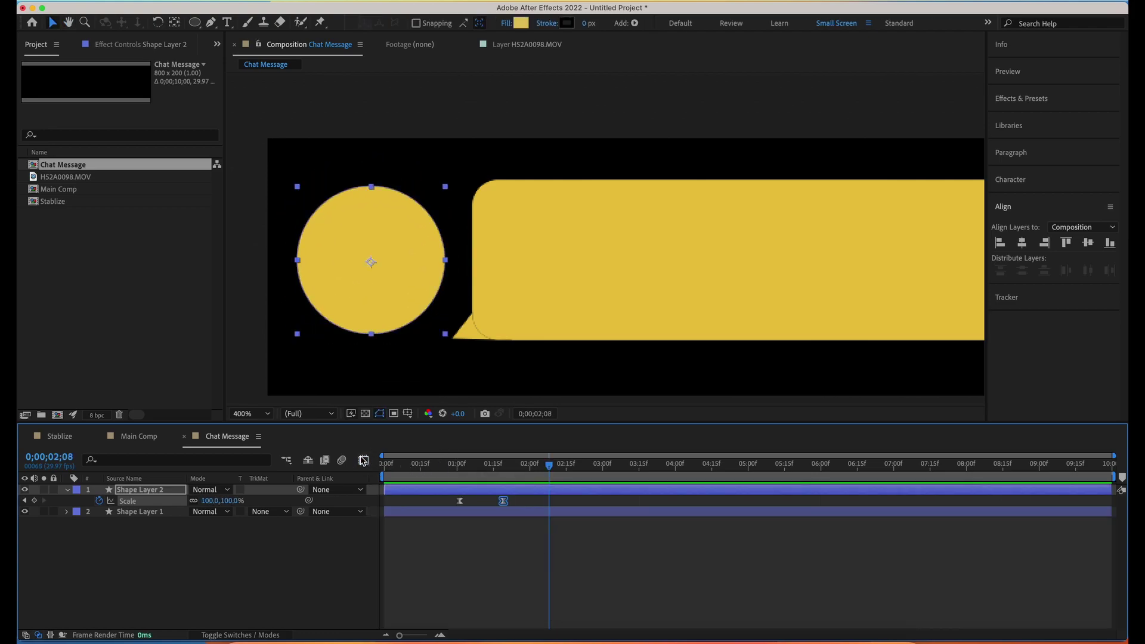
pyautogui.click(338, 562)
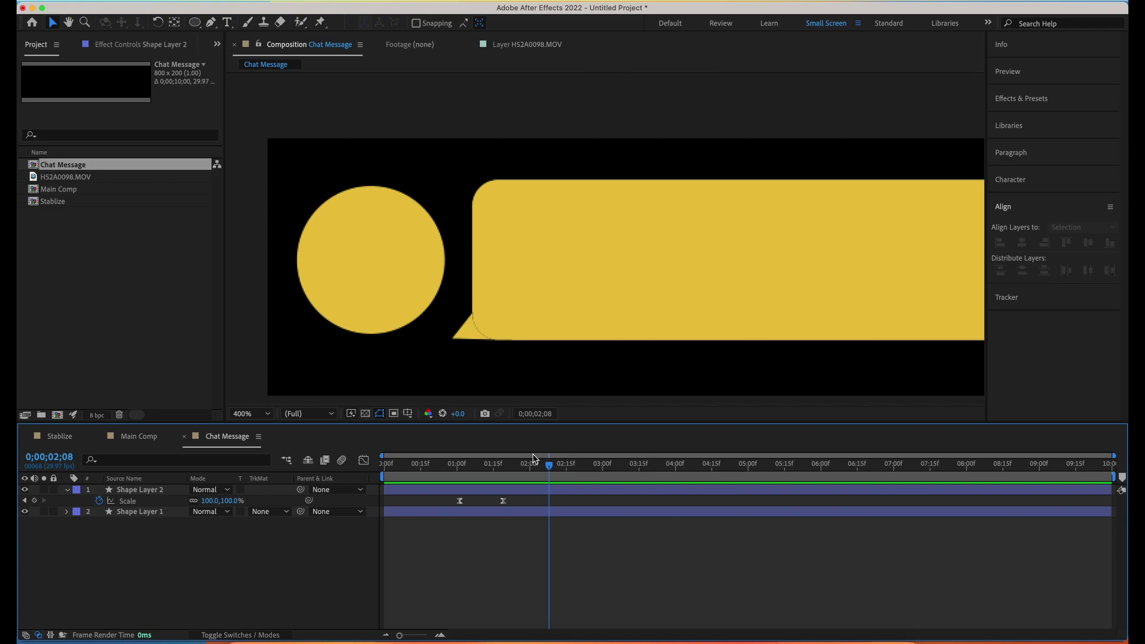
# Copy the circle's Scale keyframes onto the message bubble layer's Scale at 0;00;01;10 and preview both shapes popping in
pyautogui.moveTo(549, 465); pyautogui.dragTo(480, 481)
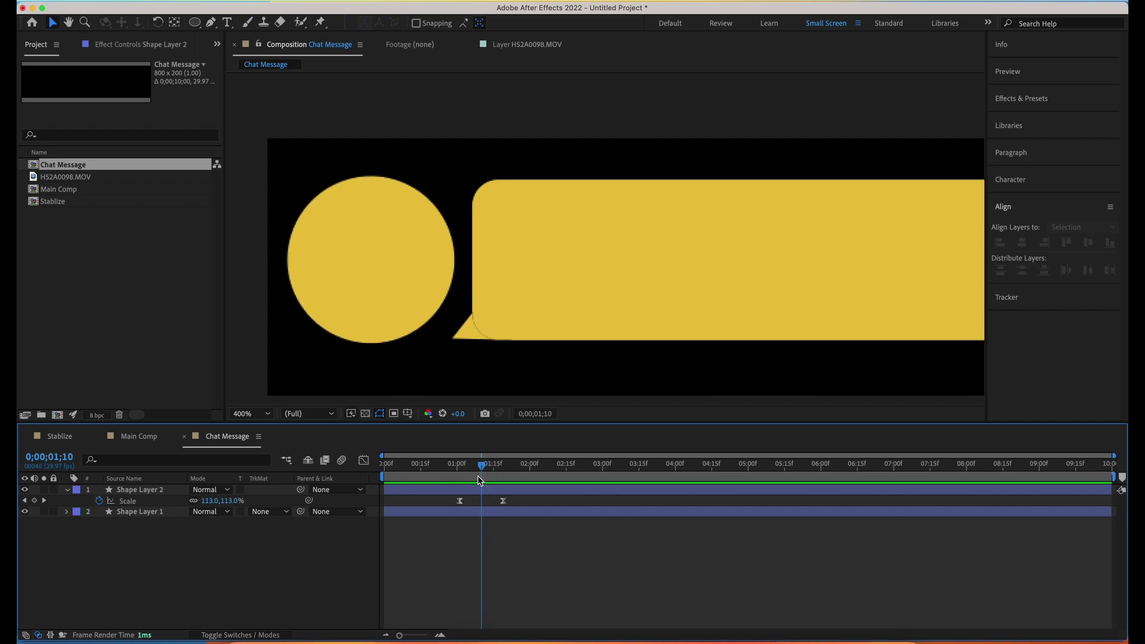
pyautogui.click(156, 490)
pyautogui.click(127, 501)
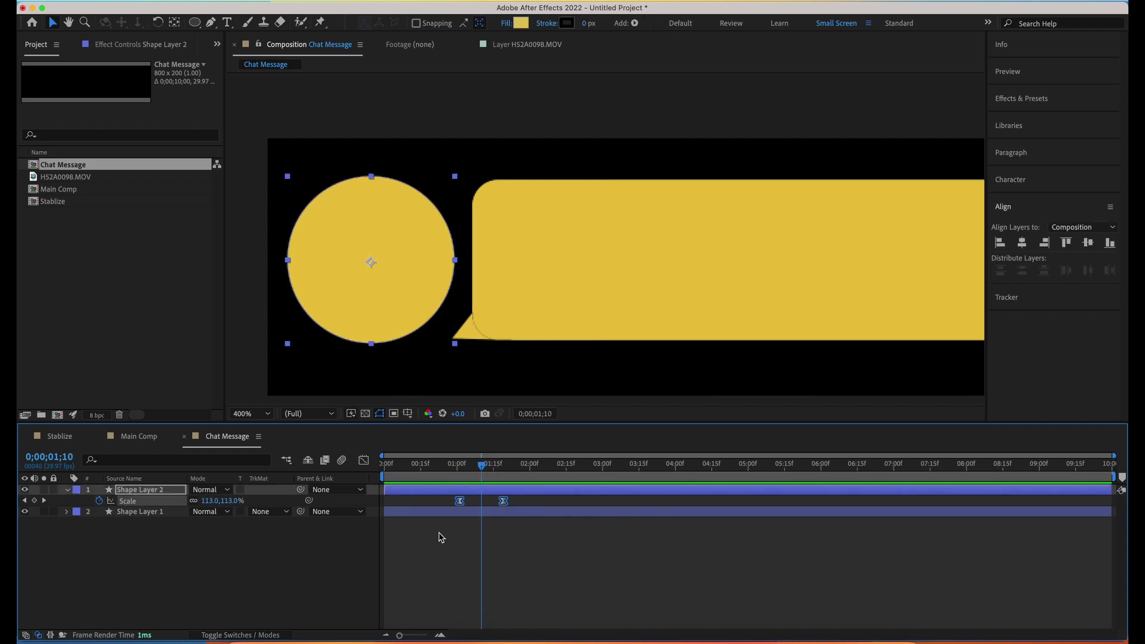
pyautogui.click(133, 512)
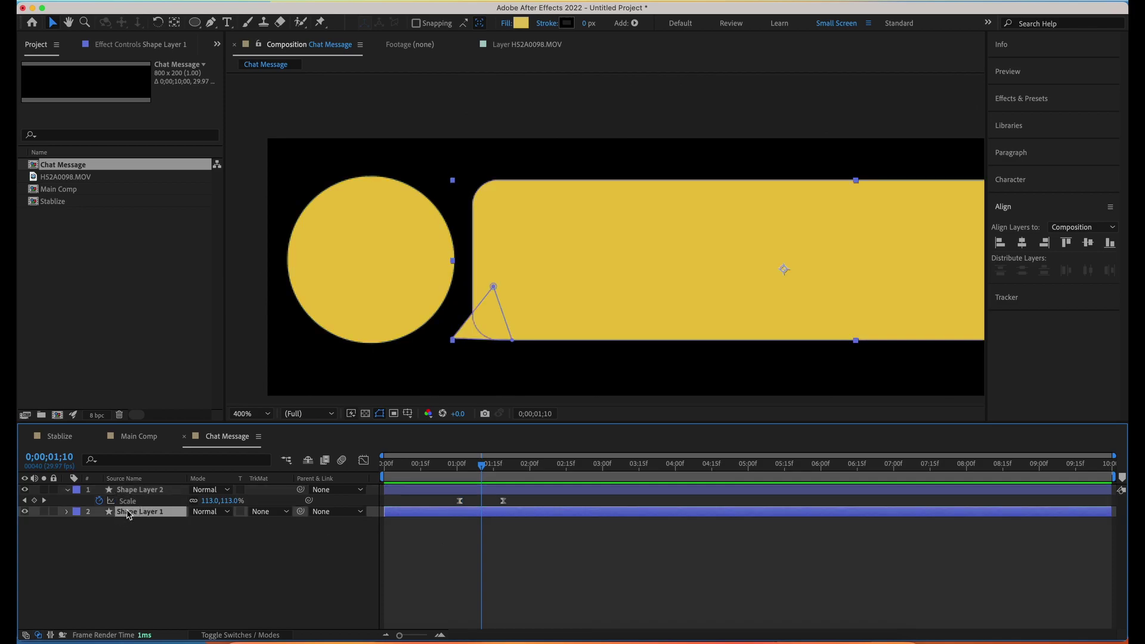
pyautogui.hotkey('ctrl', 'z')
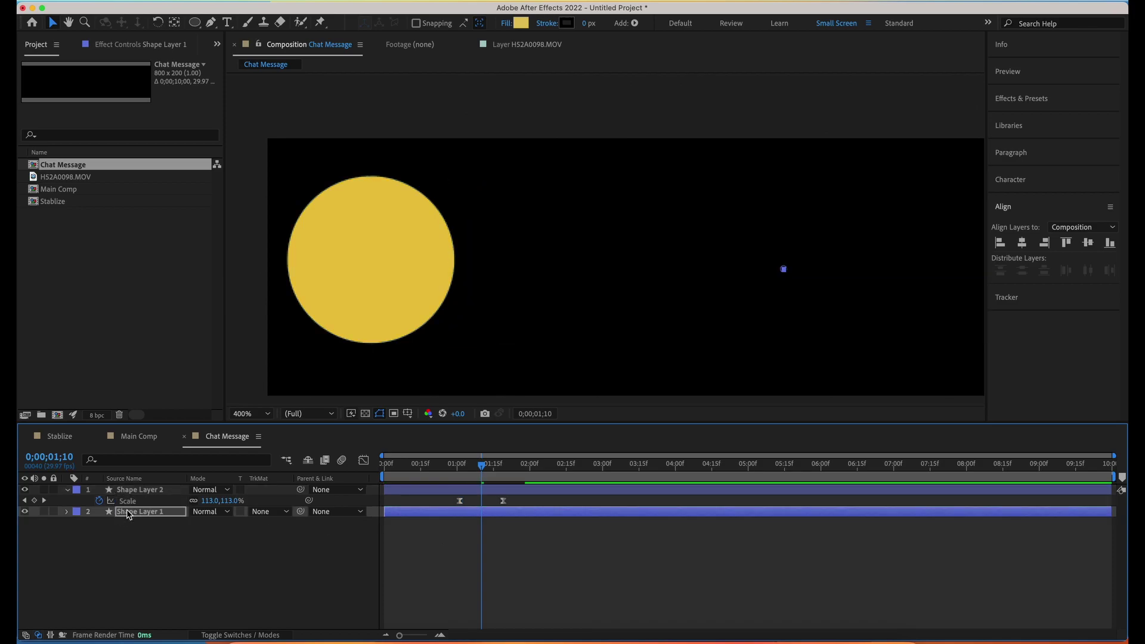
pyautogui.hotkey('ctrl', 'shift', 'z')
pyautogui.press('s')
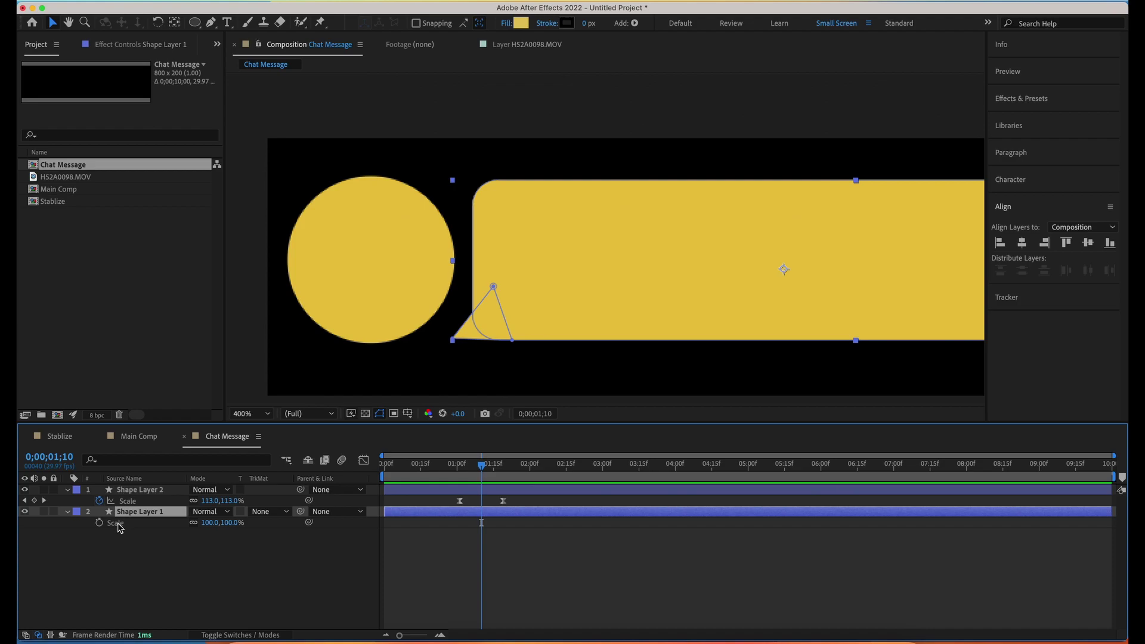
pyautogui.click(118, 526)
pyautogui.hotkey('ctrl', 'v')
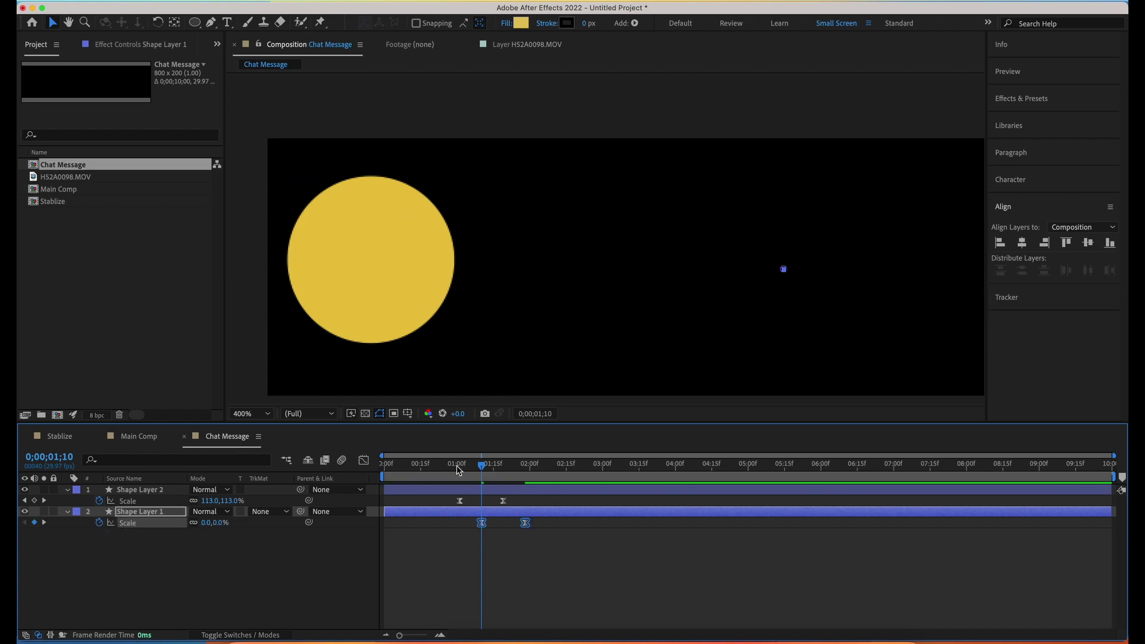
pyautogui.click(451, 466)
pyautogui.press('space')
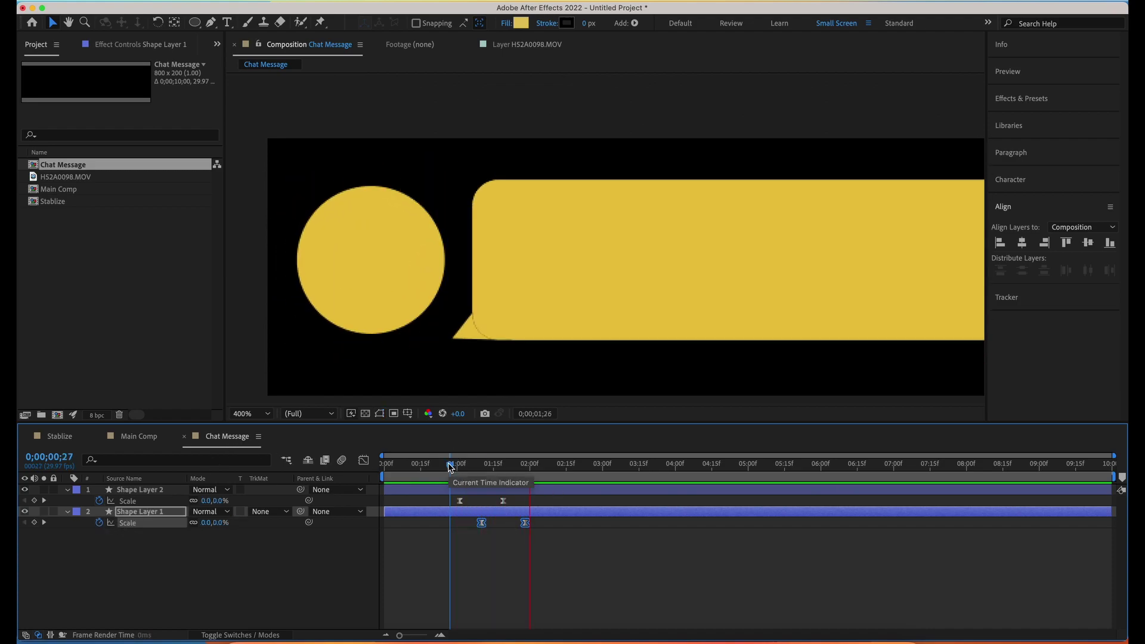
pyautogui.moveTo(489, 469); pyautogui.dragTo(553, 478)
# Move the message bubble's anchor point to the tip of its tail and preview the growth at 100% magnification
pyautogui.click(528, 514)
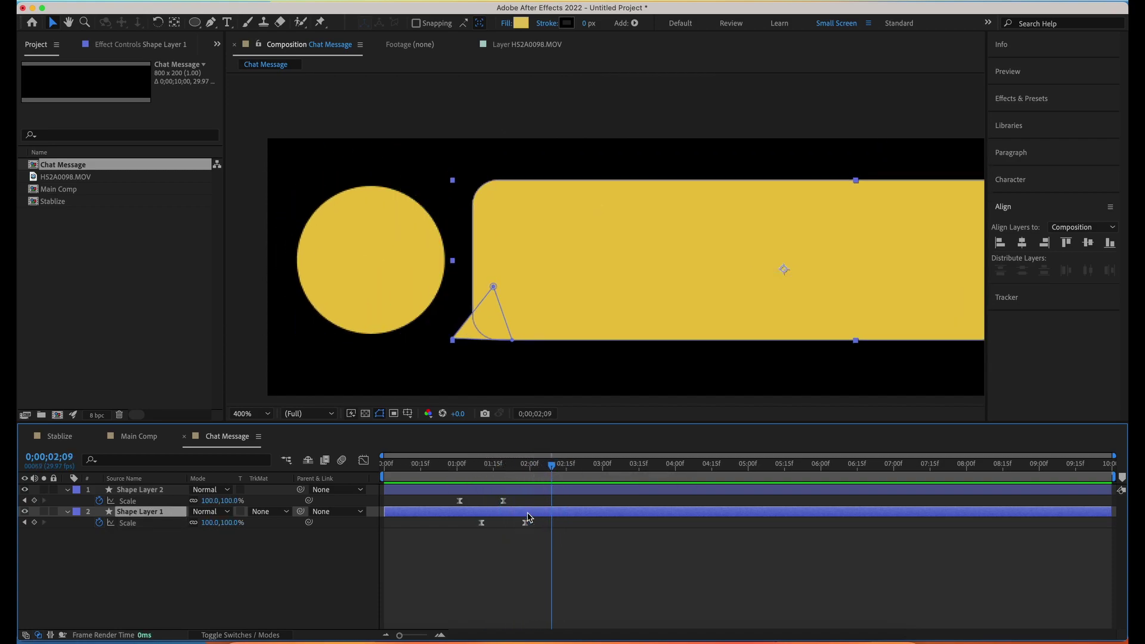
pyautogui.press('y')
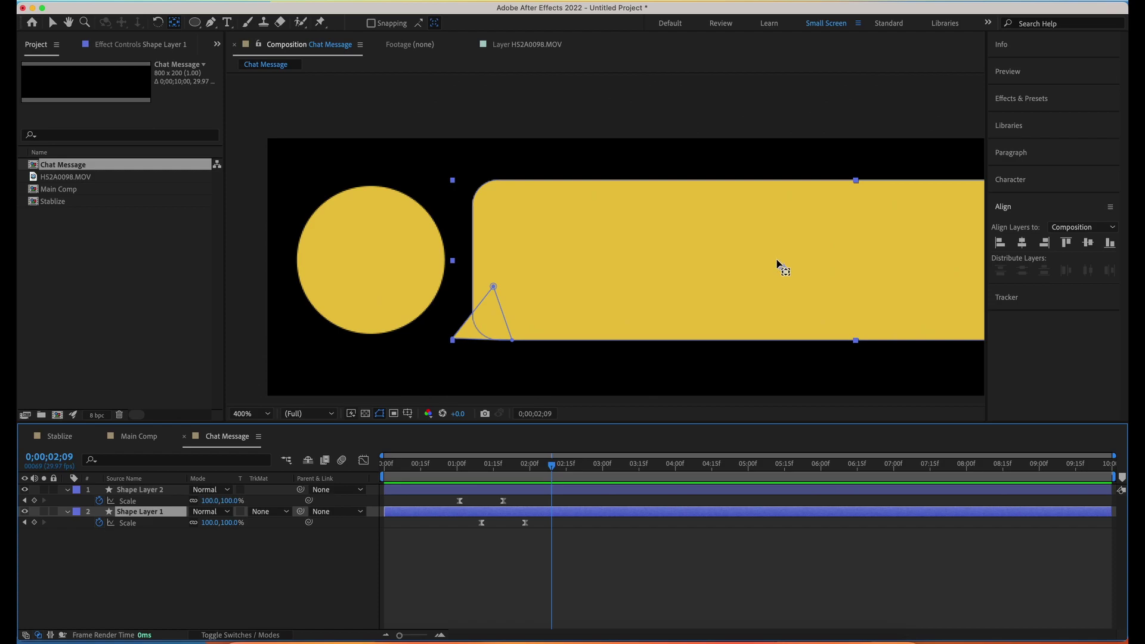
pyautogui.moveTo(786, 271); pyautogui.dragTo(457, 338)
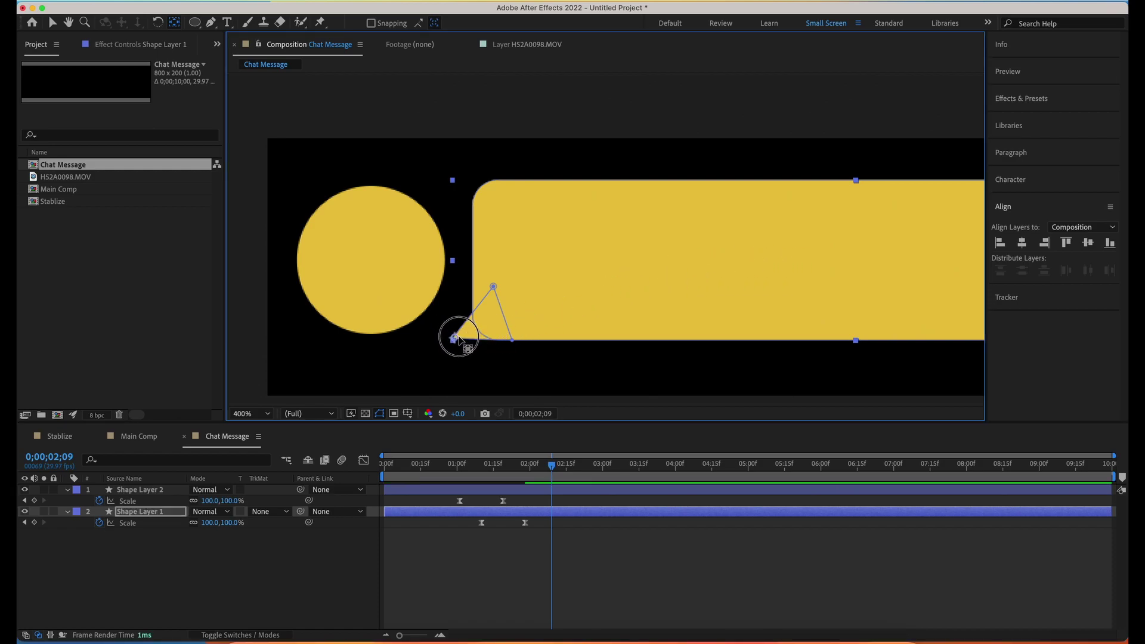
pyautogui.click(467, 464)
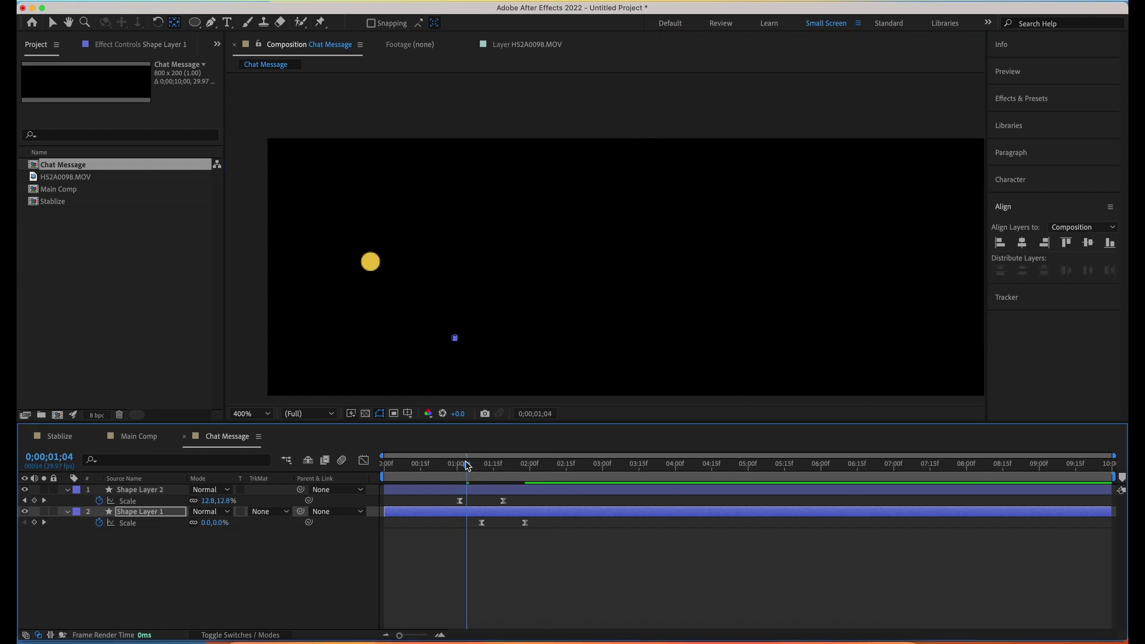
pyautogui.press('space')
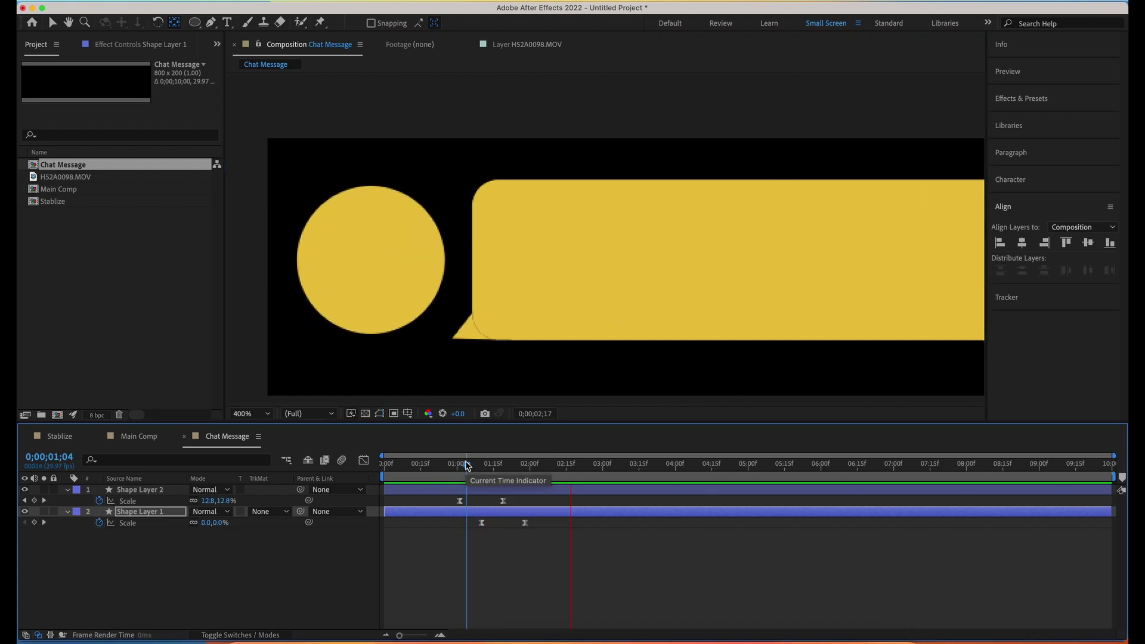
pyautogui.press('space')
pyautogui.press('/')
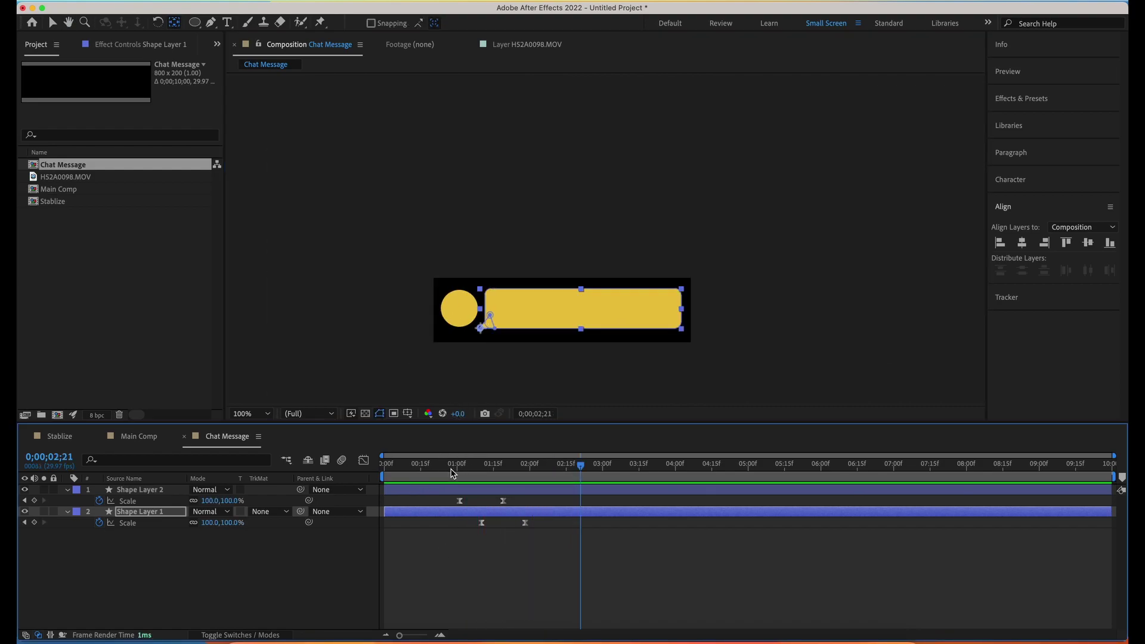
pyautogui.press('Home')
pyautogui.press('space')
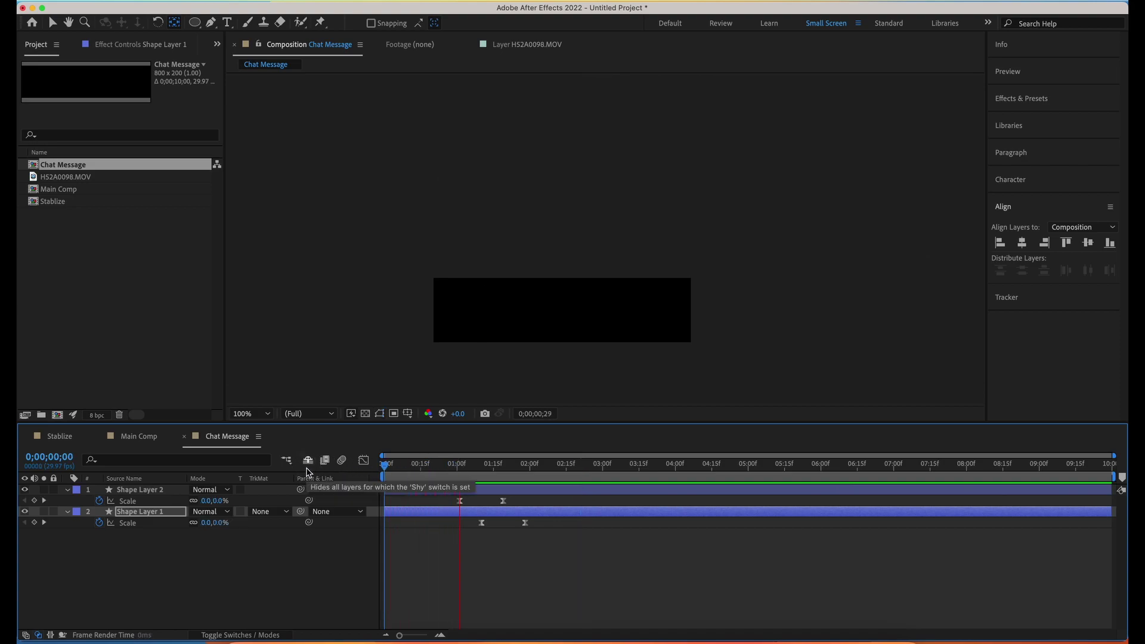
# Retime the message bubble's Scale keyframes to about 0;00;01;14 and 0;00;01;27, and replay the animation
pyautogui.click(484, 546)
pyautogui.moveTo(484, 546); pyautogui.dragTo(534, 523)
pyautogui.press('F2')
pyautogui.moveTo(535, 526); pyautogui.dragTo(523, 526)
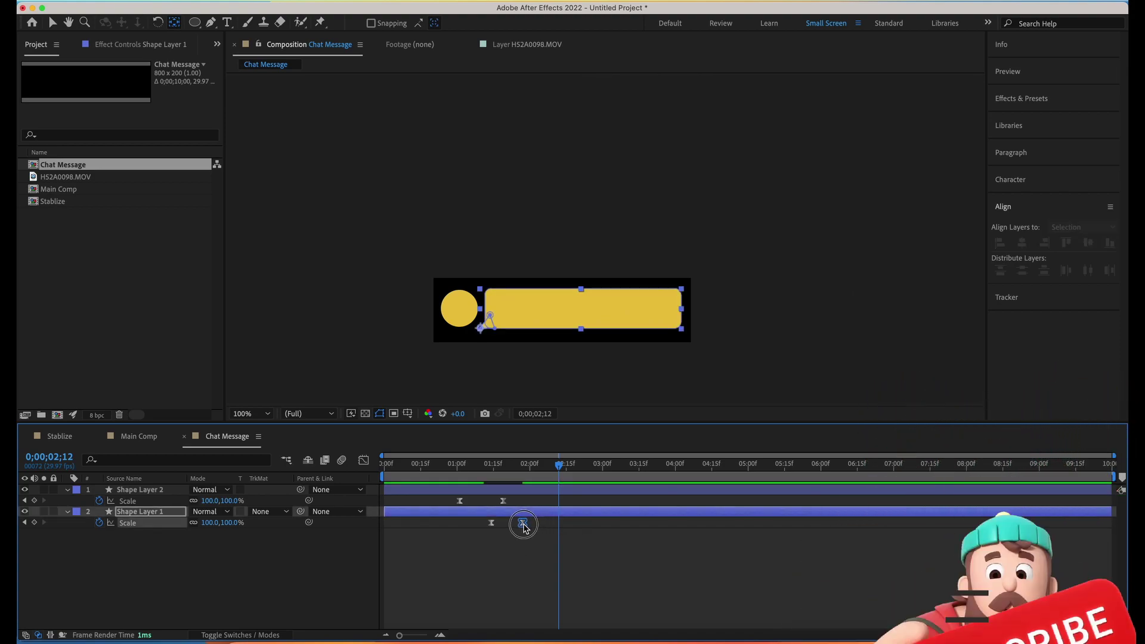
pyautogui.click(408, 469)
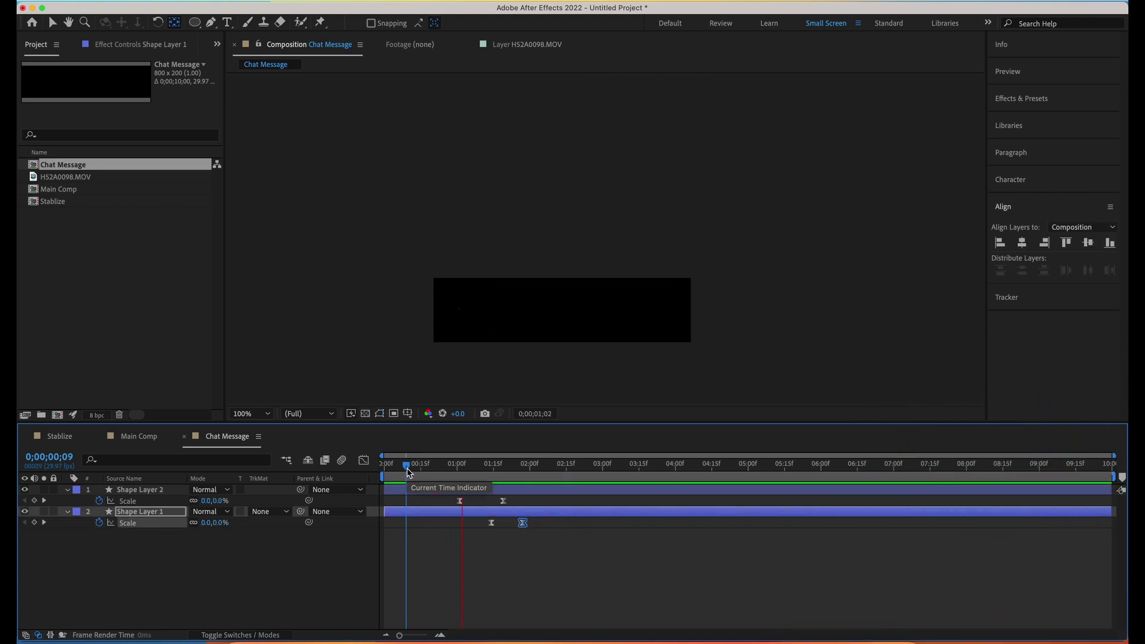
pyautogui.press('space')
pyautogui.click(427, 472)
pyautogui.press('space')
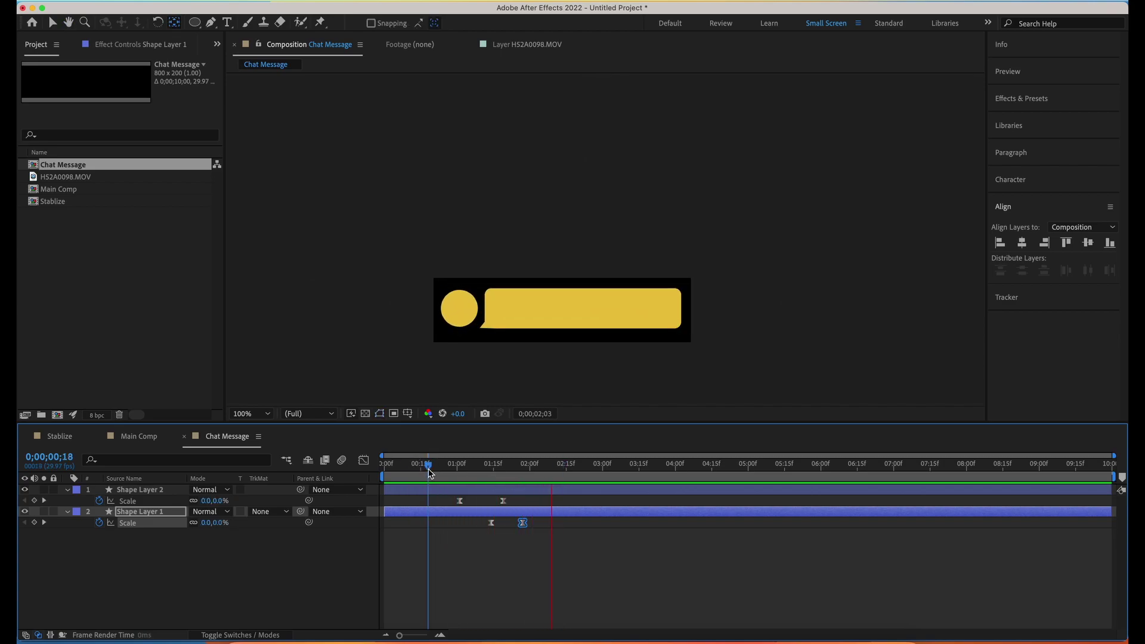
pyautogui.moveTo(427, 470); pyautogui.dragTo(603, 469)
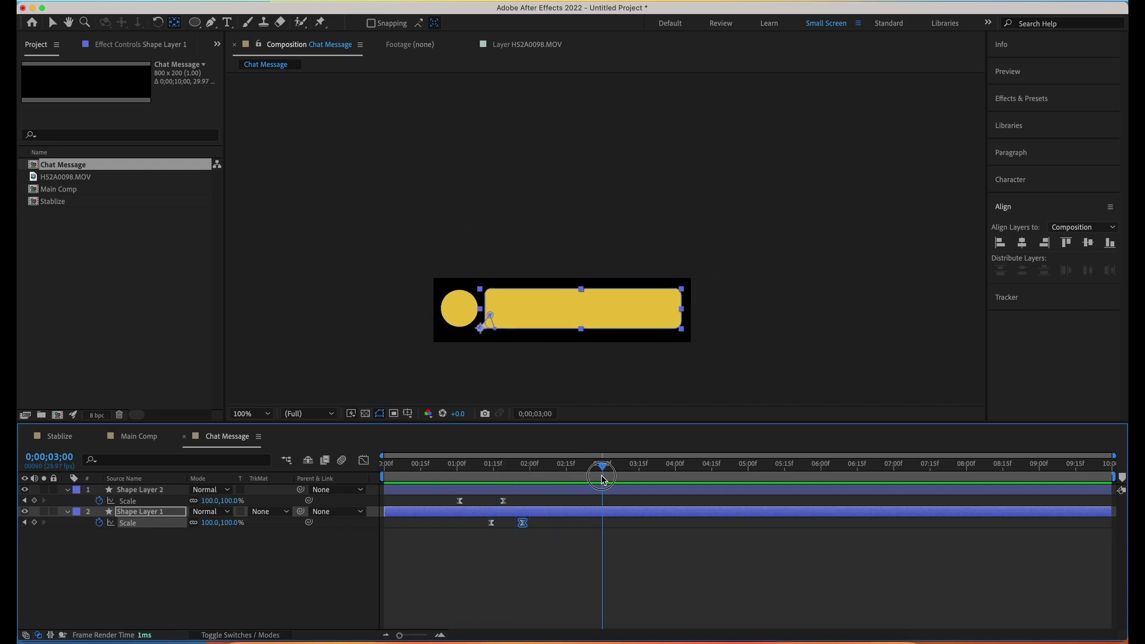
# Apply the Gradient Ramp effect to the message bubble layer
pyautogui.click(153, 563)
pyautogui.click(139, 513)
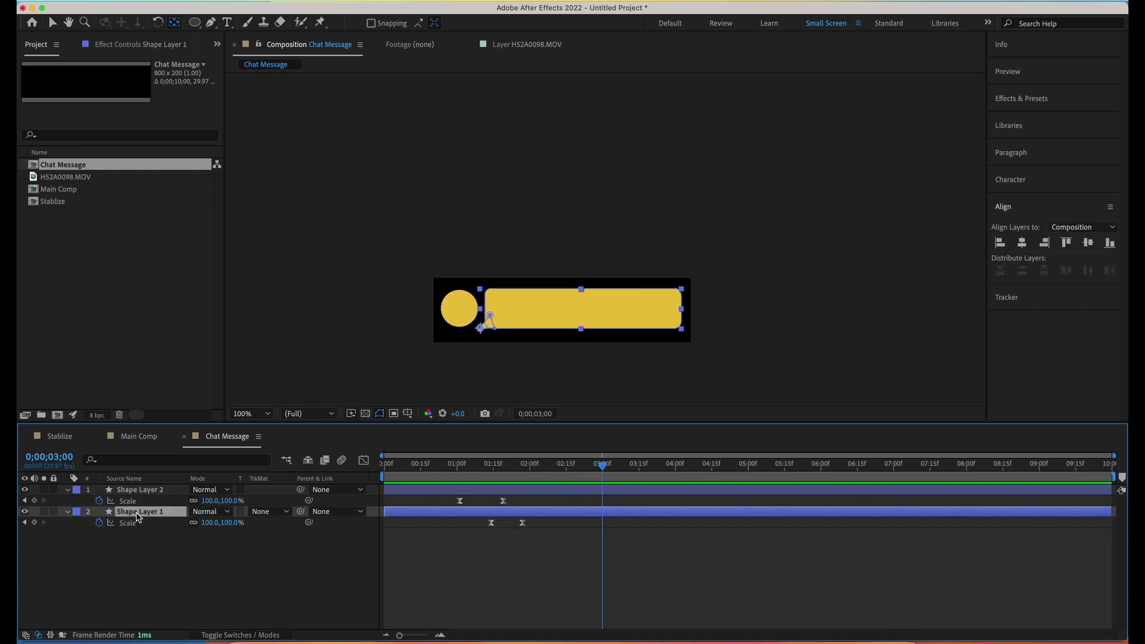
pyautogui.hotkey('ctrl', 'space')
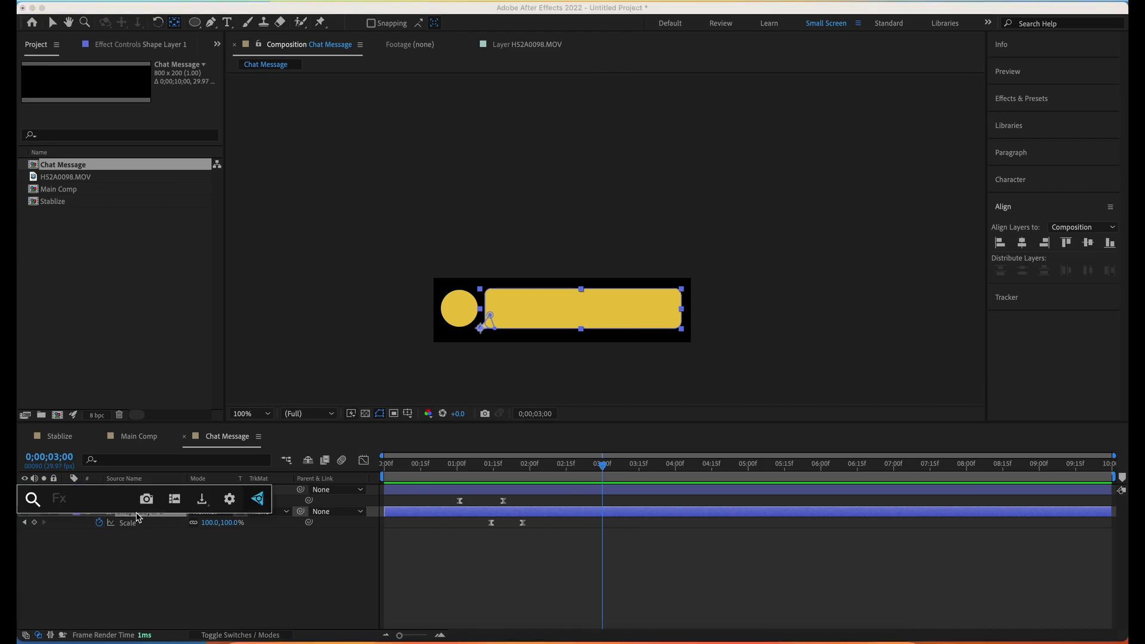
pyautogui.write('grad')
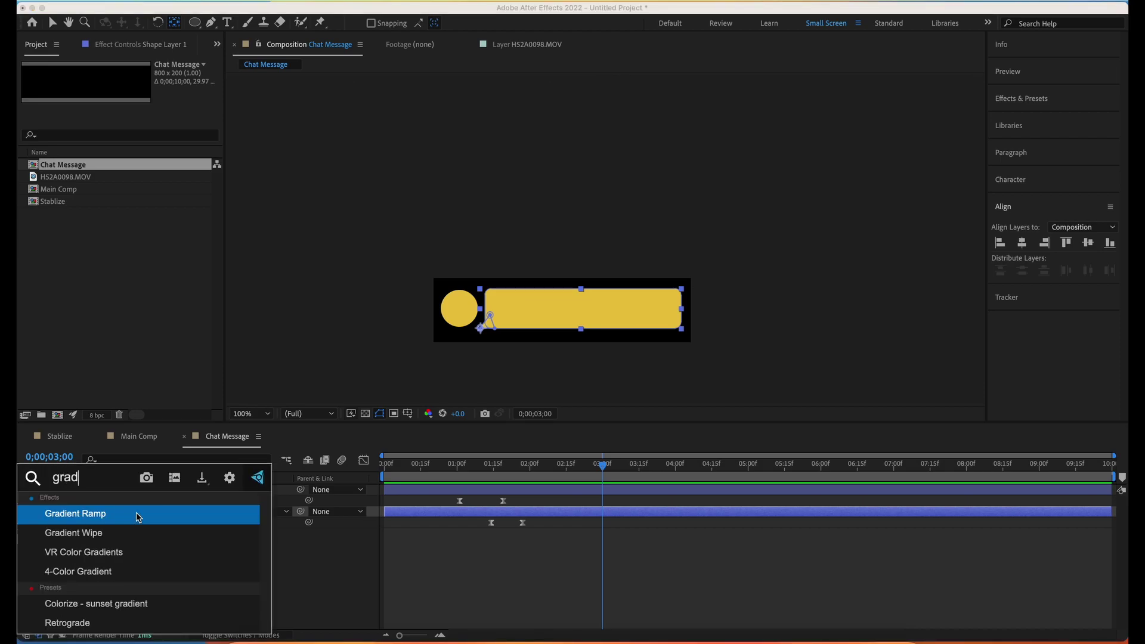
pyautogui.click(138, 516)
# Run the gradient horizontally across the bubble, with Start of Ramp at 154, 86 and End of Ramp at 770, 96
pyautogui.click(137, 85)
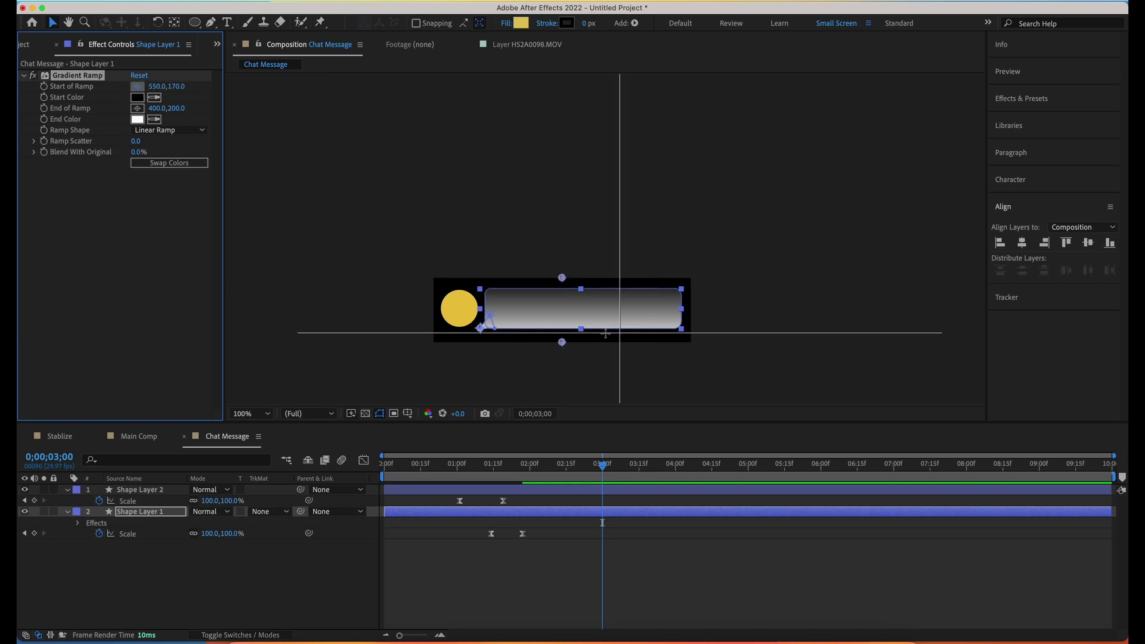
pyautogui.click(484, 309)
pyautogui.click(137, 108)
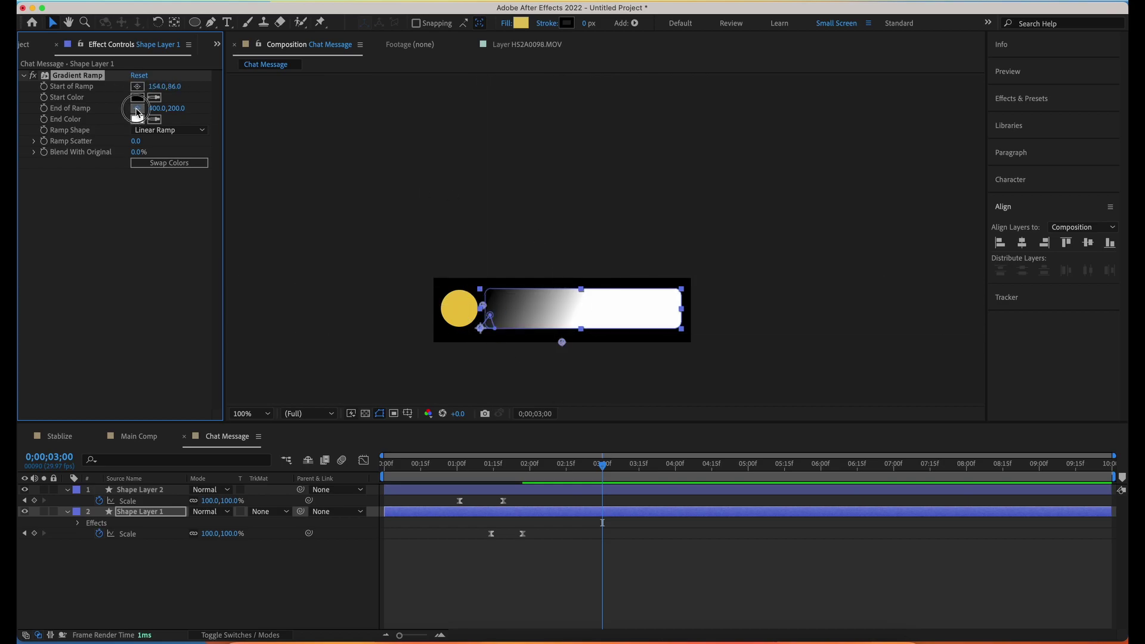
pyautogui.click(682, 309)
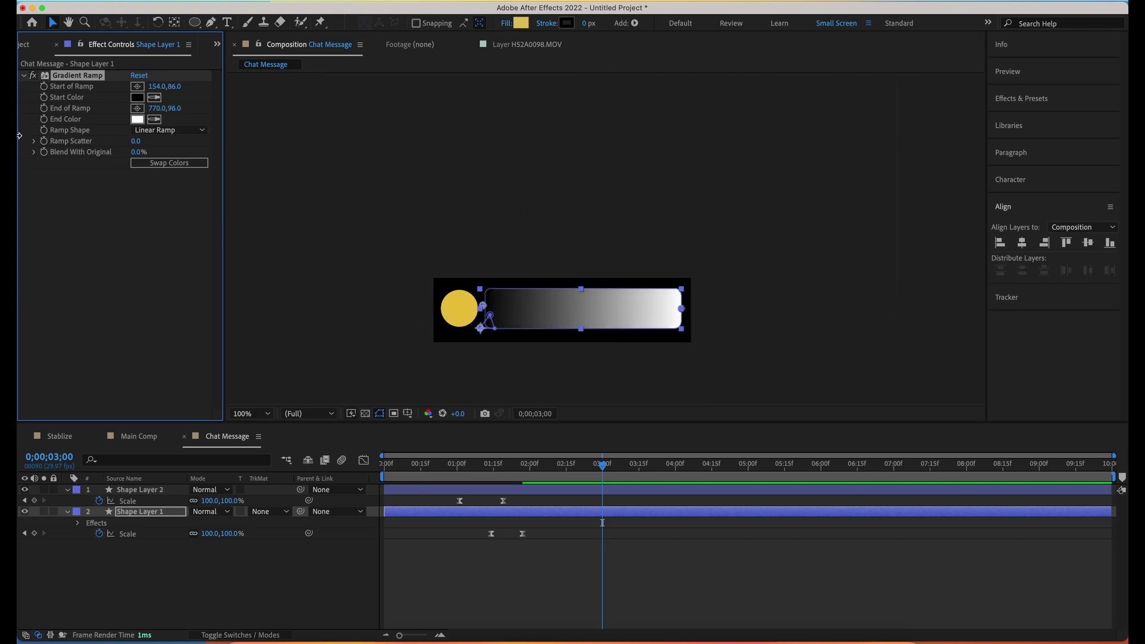
# Set the Gradient Ramp's Start Color to a dark blue
pyautogui.click(137, 98)
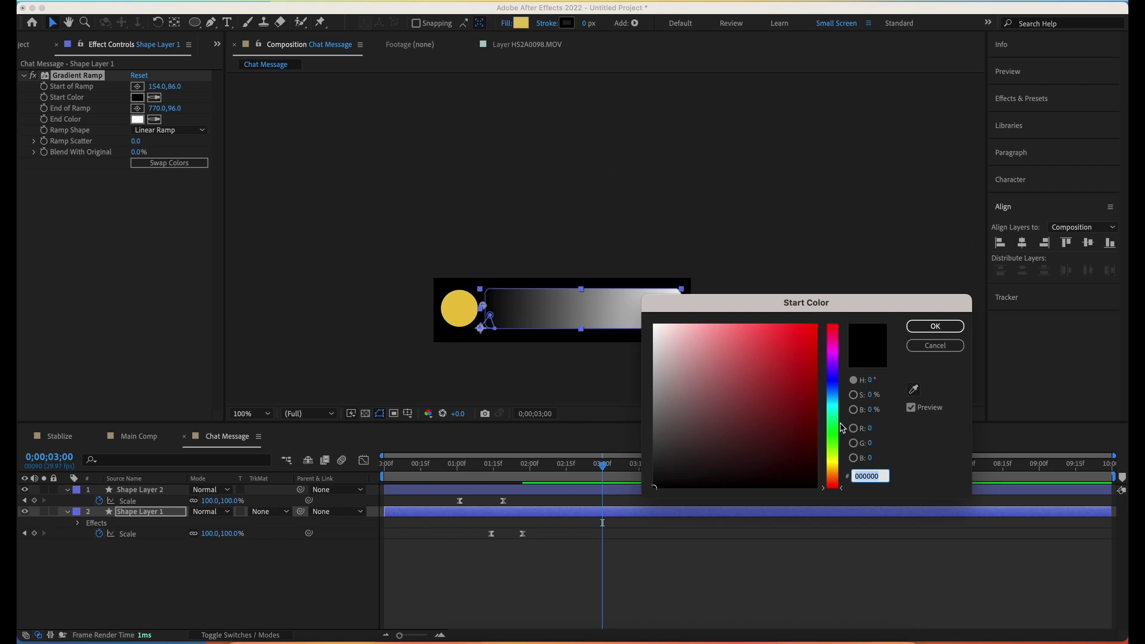
pyautogui.moveTo(842, 428); pyautogui.dragTo(835, 400)
pyautogui.click(786, 435)
pyautogui.moveTo(786, 436)
pyautogui.mouseDown()
pyautogui.moveTo(793, 385)
pyautogui.moveTo(830, 392)
pyautogui.moveTo(786, 406)
pyautogui.moveTo(830, 391)
pyautogui.mouseUp()
pyautogui.click(921, 325)
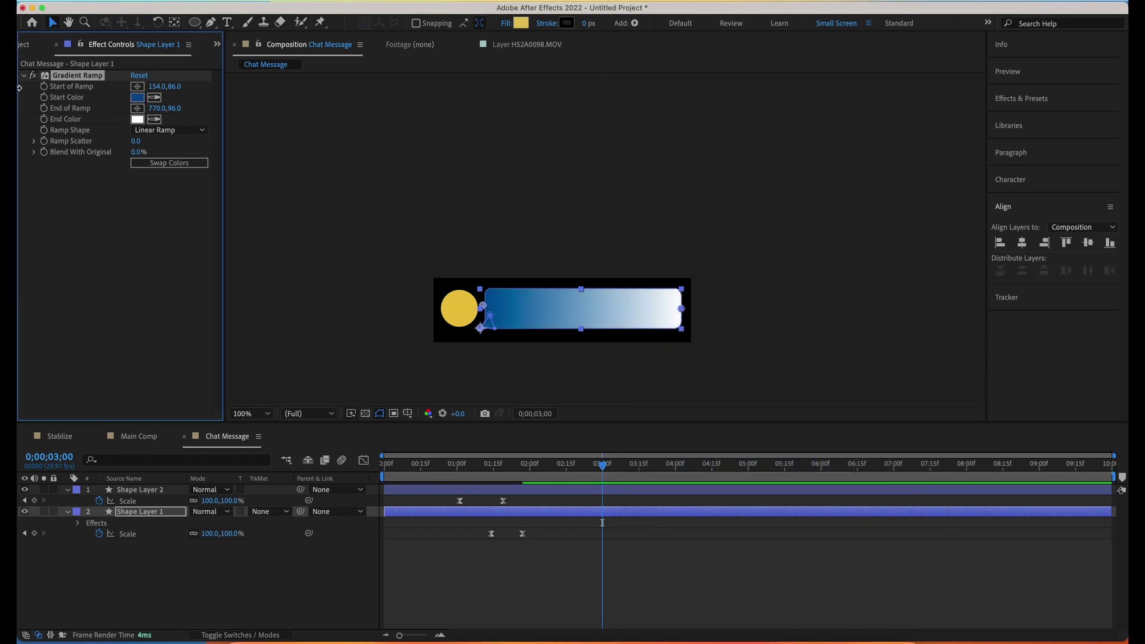
# Set the Gradient Ramp's End Color to a teal green
pyautogui.click(143, 122)
pyautogui.moveTo(825, 458); pyautogui.dragTo(839, 408)
pyautogui.moveTo(786, 371)
pyautogui.mouseDown()
pyautogui.moveTo(788, 360)
pyautogui.moveTo(808, 370)
pyautogui.mouseUp()
pyautogui.click(934, 327)
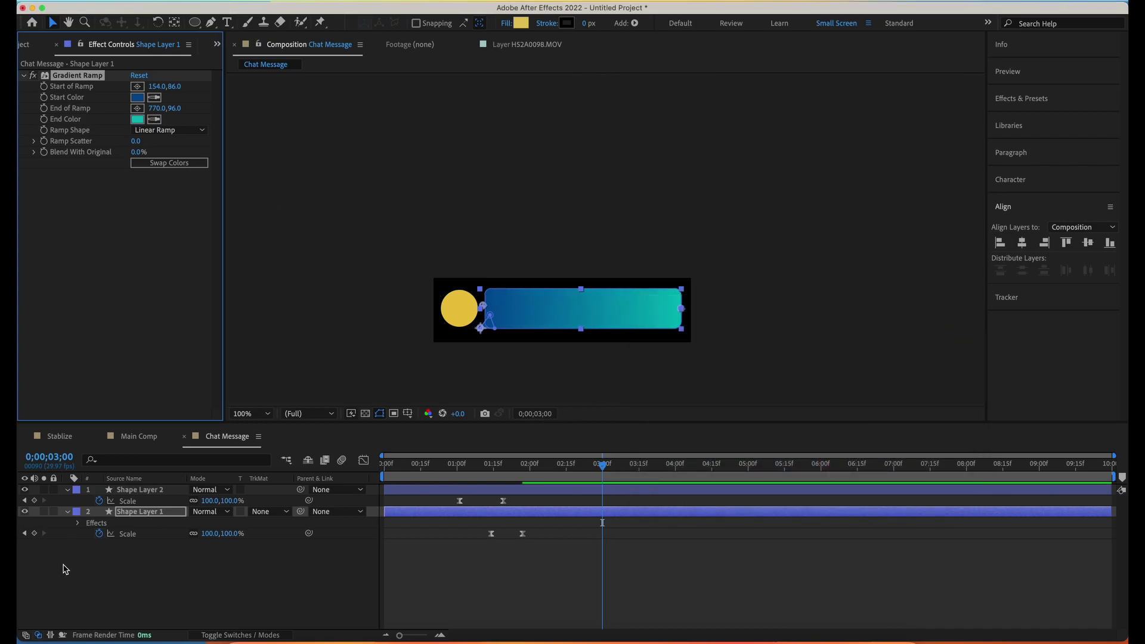
# Lower the message bubble layer's Opacity to 80%
pyautogui.click(117, 574)
pyautogui.click(141, 512)
pyautogui.press('t')
pyautogui.click(198, 522)
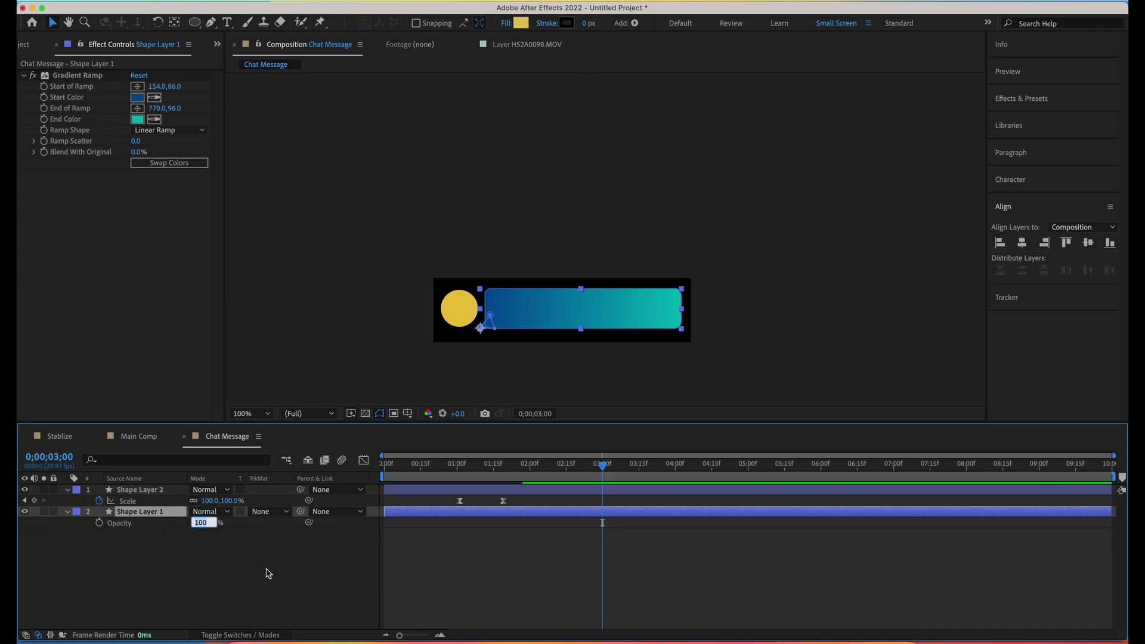
pyautogui.write('80')
pyautogui.press('Return')
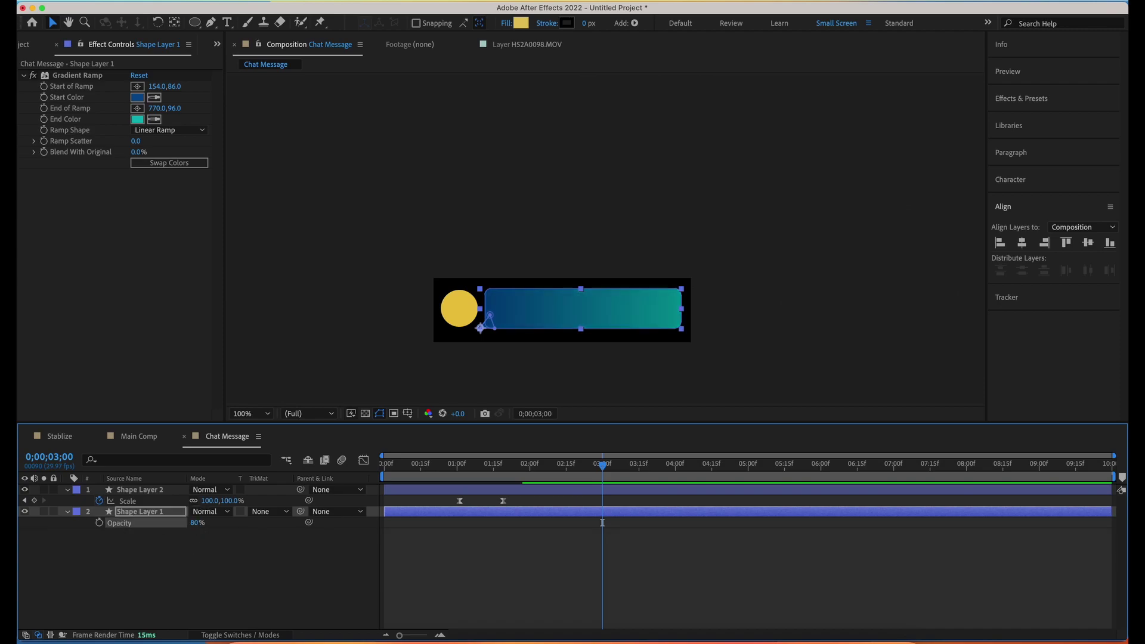
pyautogui.click(343, 586)
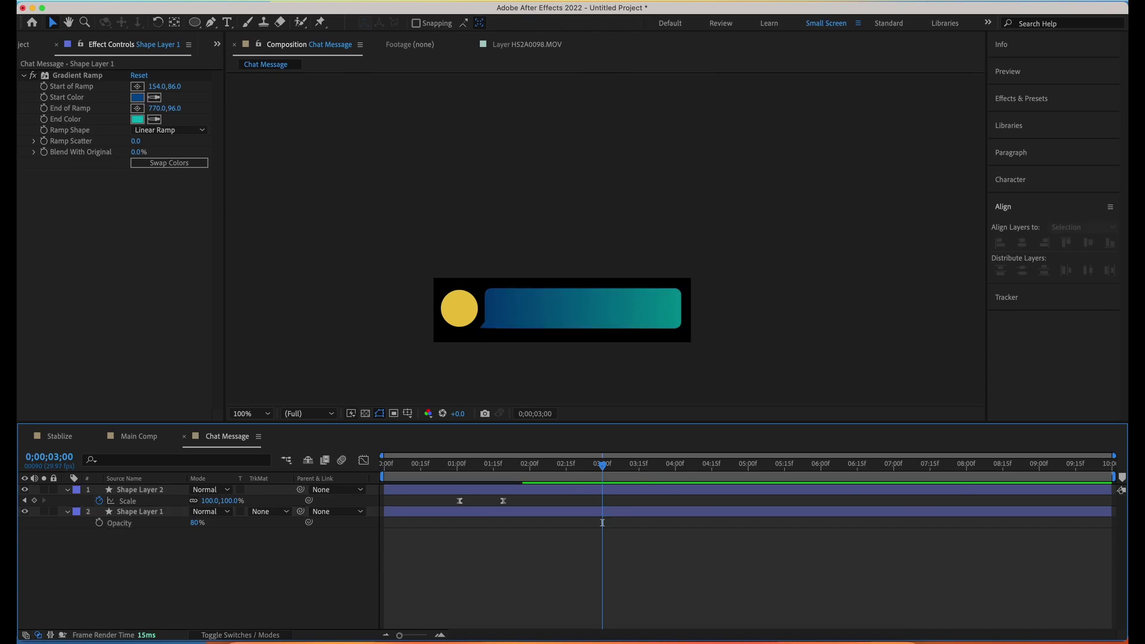
# Add the white text "Hello...!" to the message bubble and position it near the bubble's left end, vertically centred
pyautogui.click(227, 22)
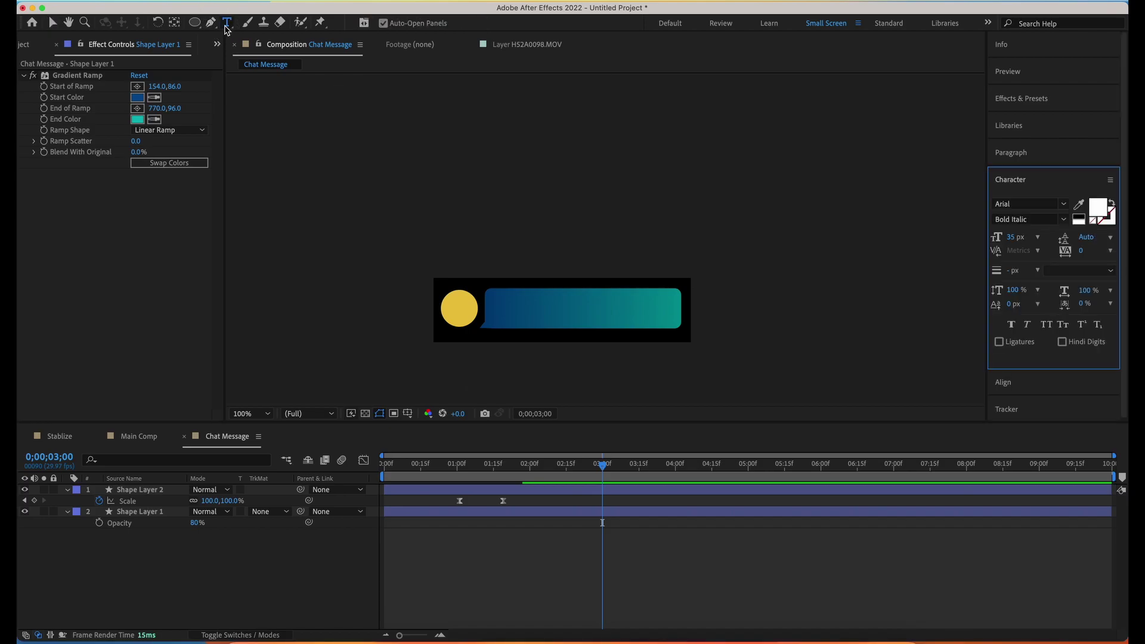
pyautogui.click(474, 467)
pyautogui.press('Home')
pyautogui.moveTo(434, 473); pyautogui.dragTo(548, 482)
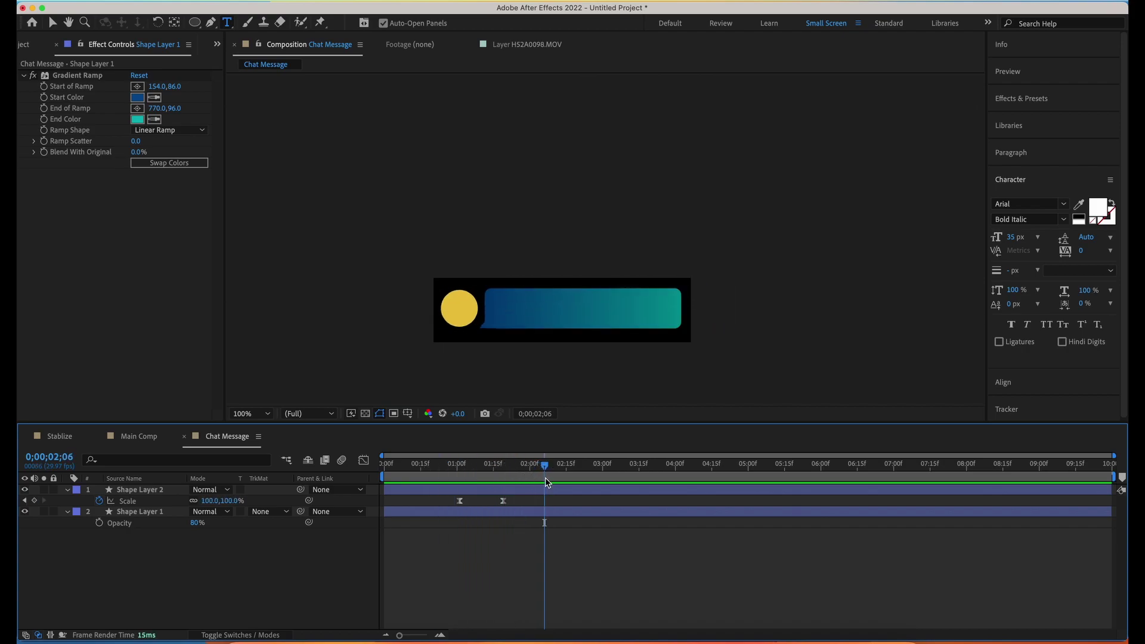
pyautogui.click(500, 303)
pyautogui.write('Hello...!')
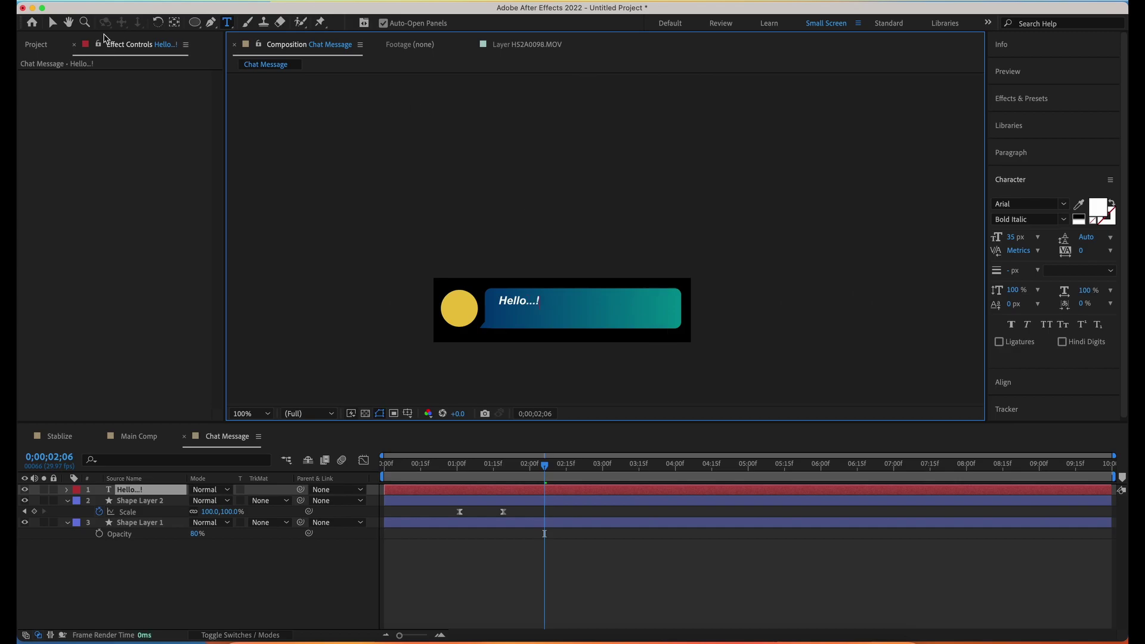
pyautogui.click(52, 24)
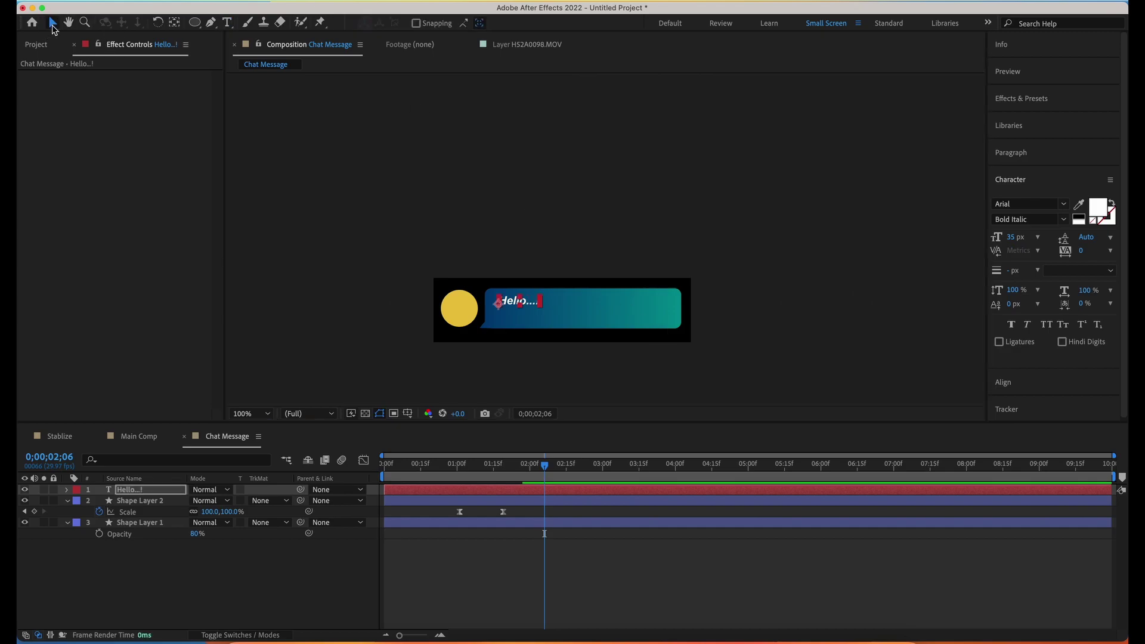
pyautogui.moveTo(502, 301); pyautogui.dragTo(500, 309)
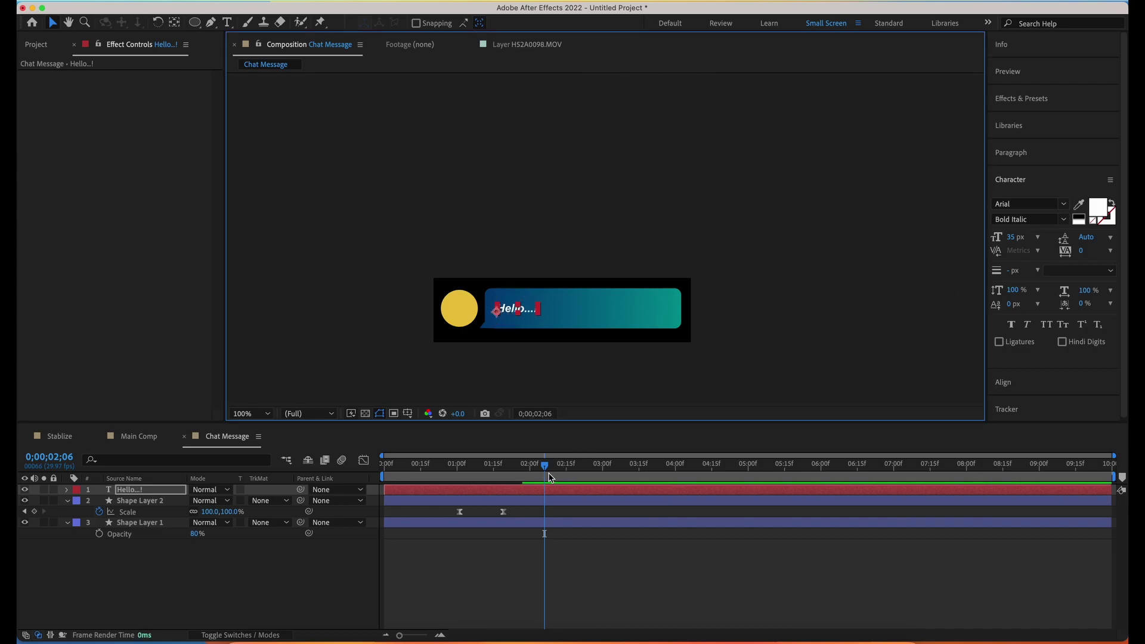
# Apply the Typewriter animation preset to the "Hello...!" text, starting at 0;00;01;29
pyautogui.moveTo(549, 478); pyautogui.dragTo(528, 489)
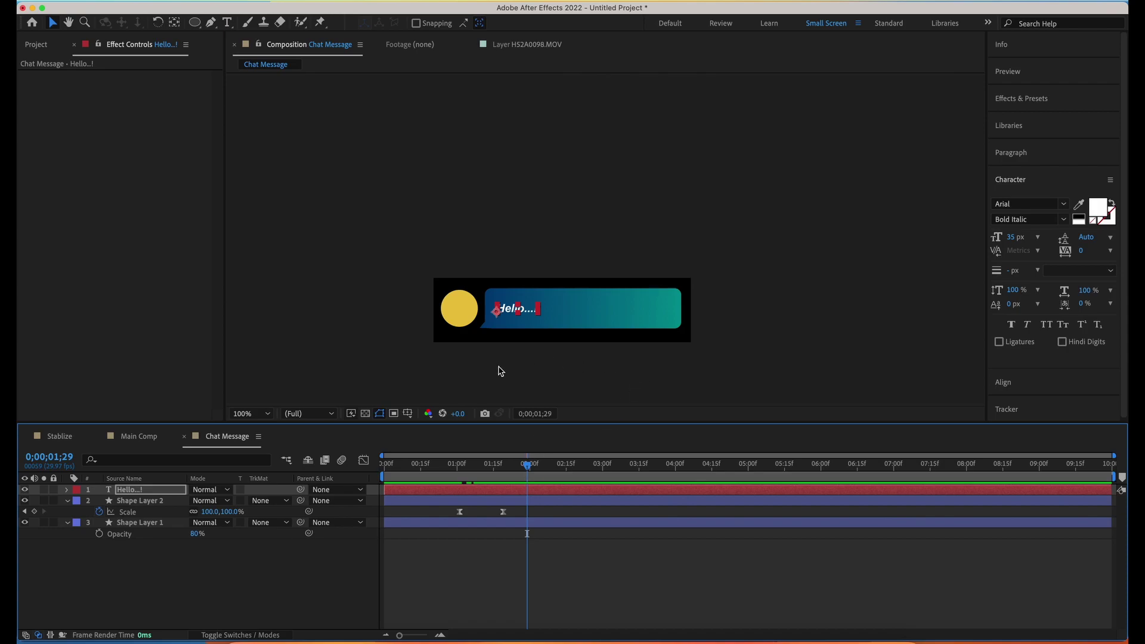
pyautogui.click(1045, 99)
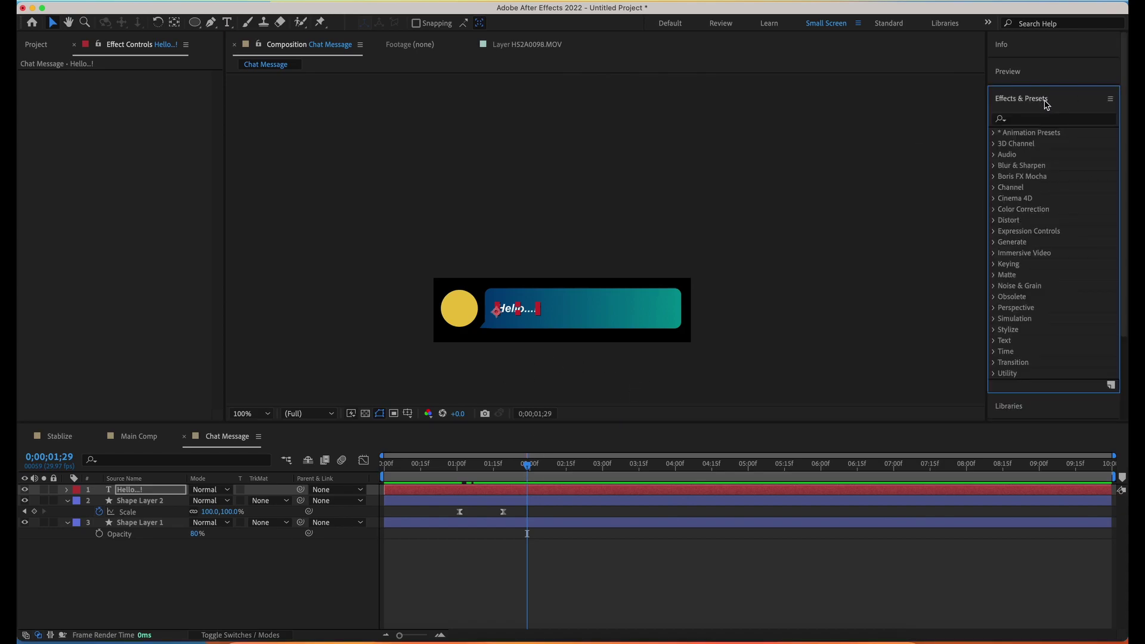
pyautogui.click(994, 135)
pyautogui.click(1005, 233)
pyautogui.scroll(-10, 1073, 337)
pyautogui.scroll(10, 1073, 337)
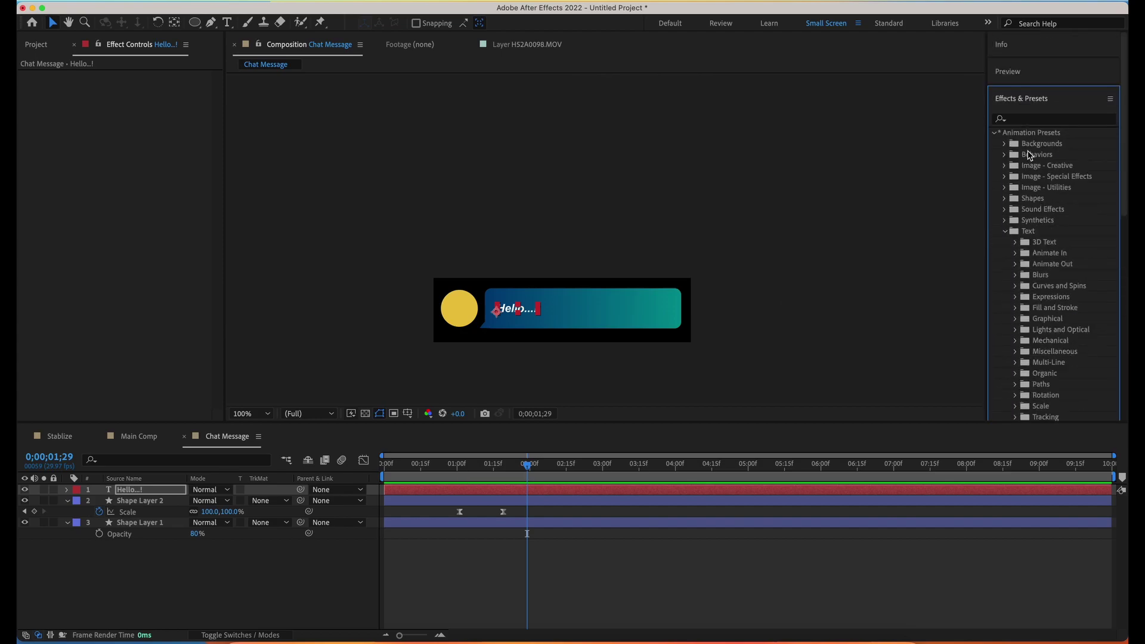
pyautogui.click(1027, 121)
pyautogui.write('ty')
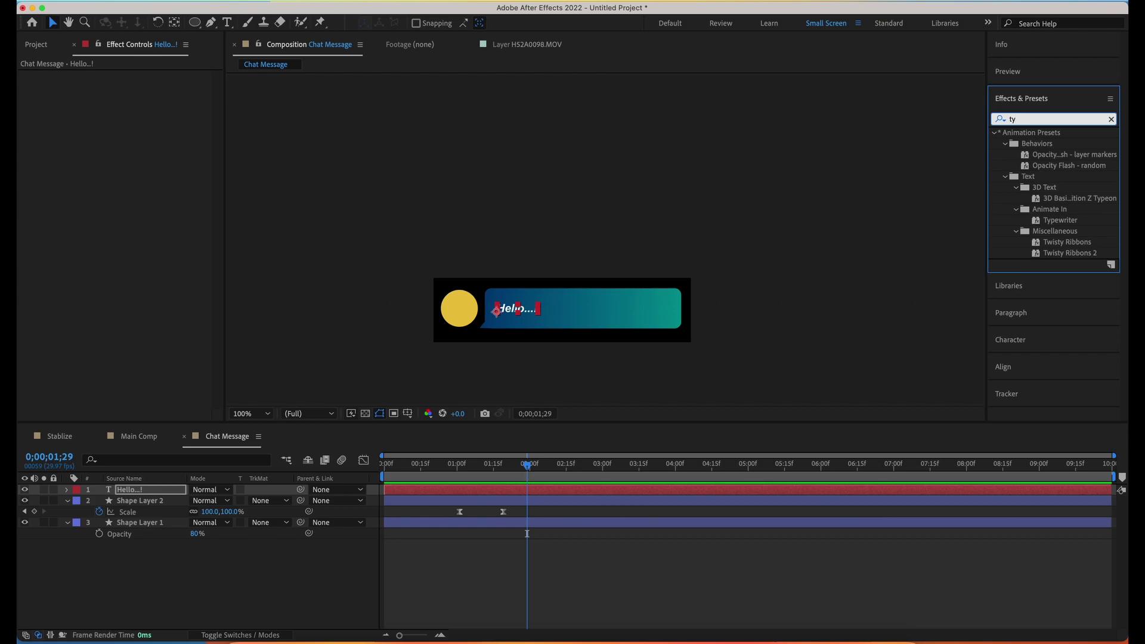
pyautogui.write('p')
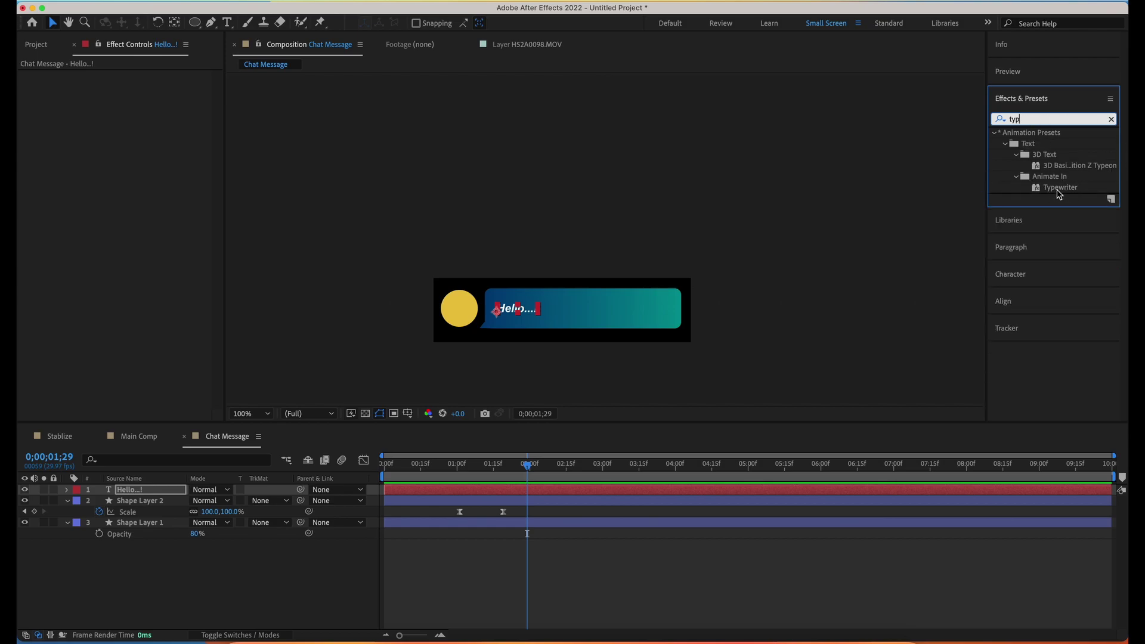
pyautogui.moveTo(1062, 189); pyautogui.dragTo(525, 313)
pyautogui.scroll(5, 524, 313)
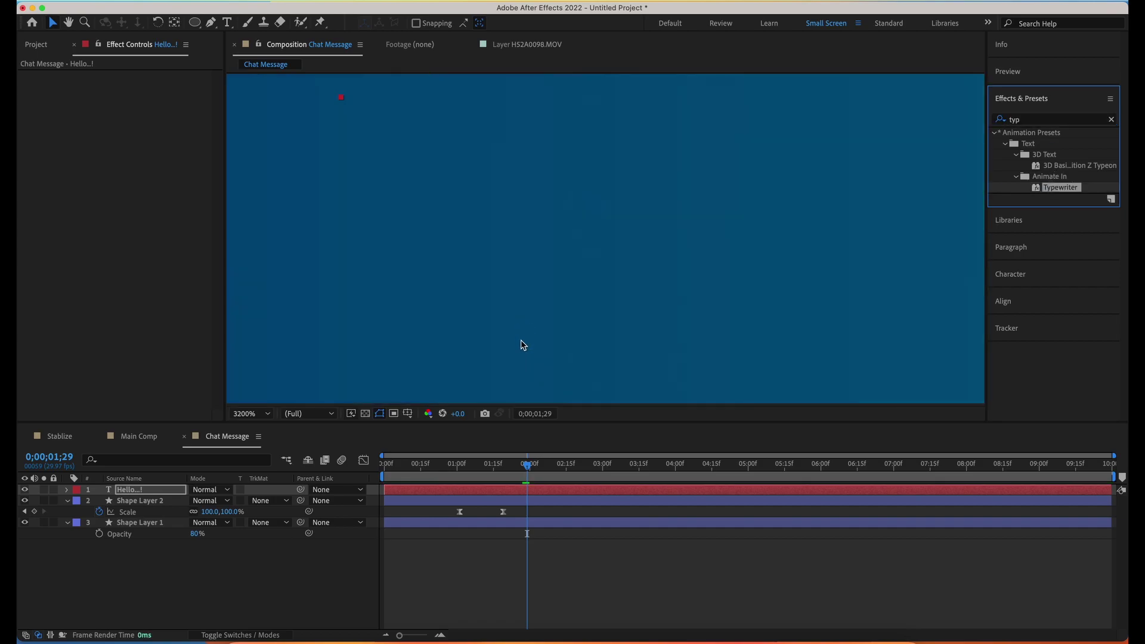
pyautogui.scroll(-3, 574, 221)
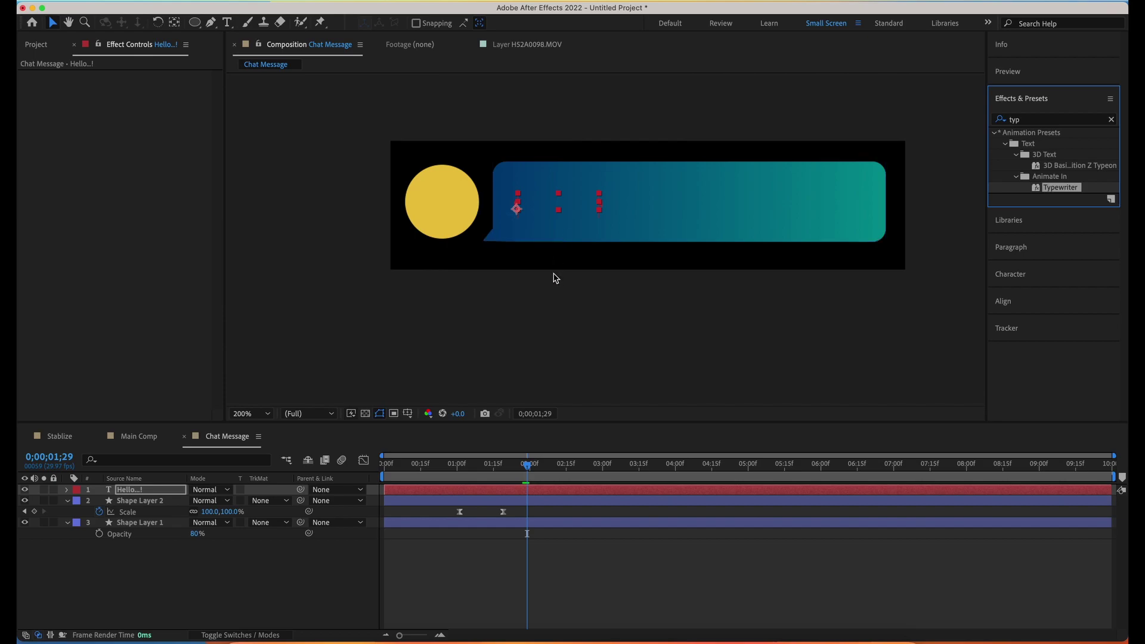
# Speed up the typewriter animation by moving its last Range Selector Start keyframe to about 0;00;02;24, and replay it
pyautogui.click(465, 495)
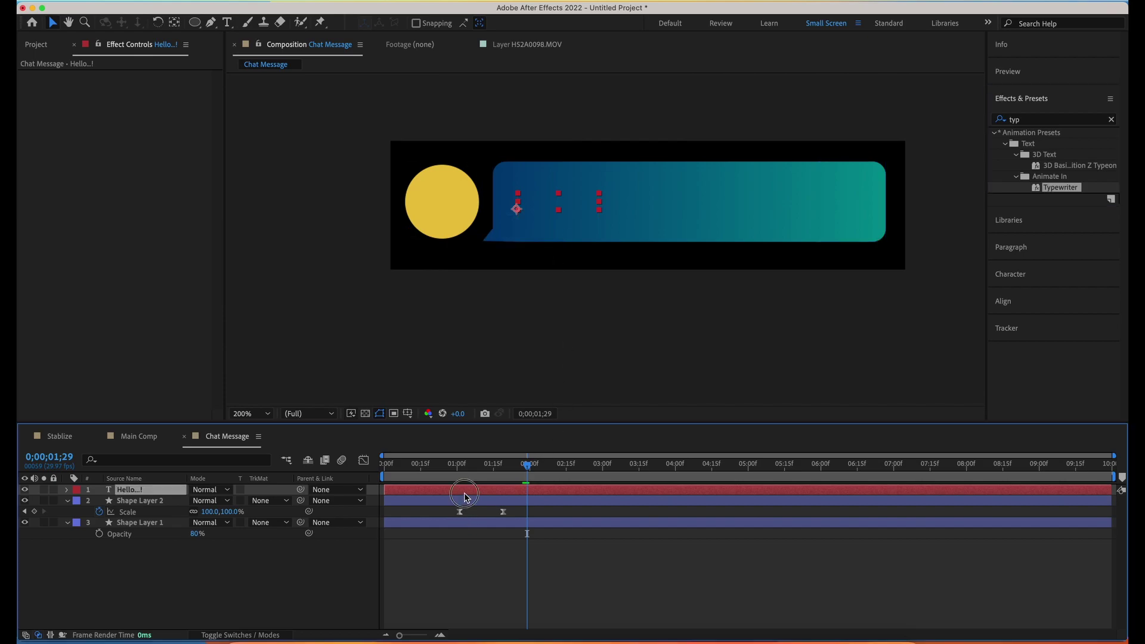
pyautogui.press('u')
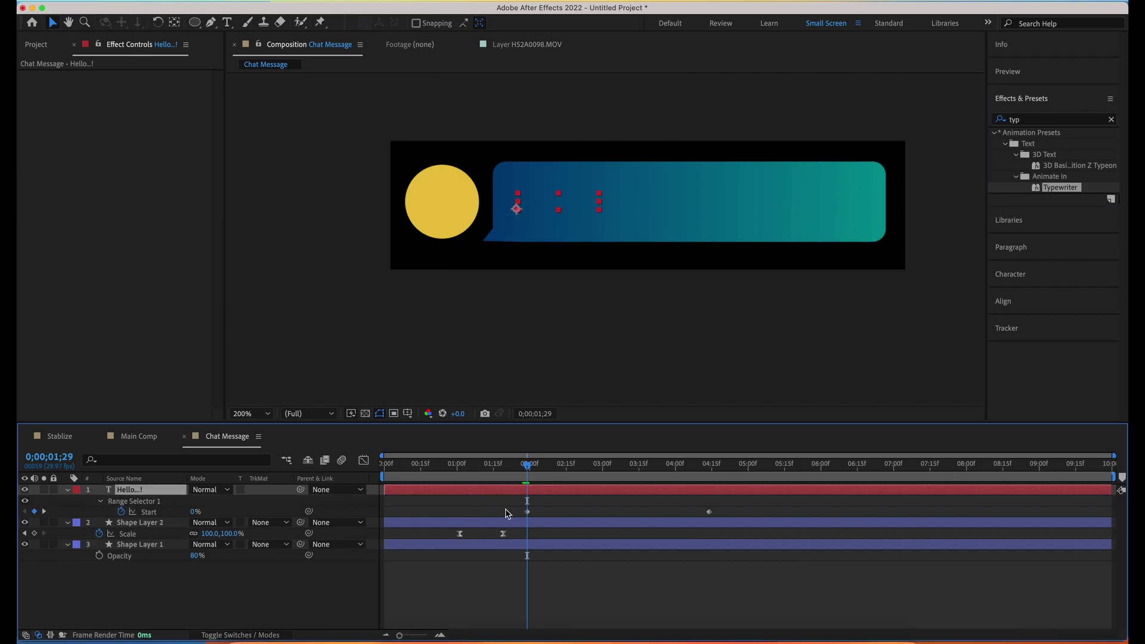
pyautogui.press('space')
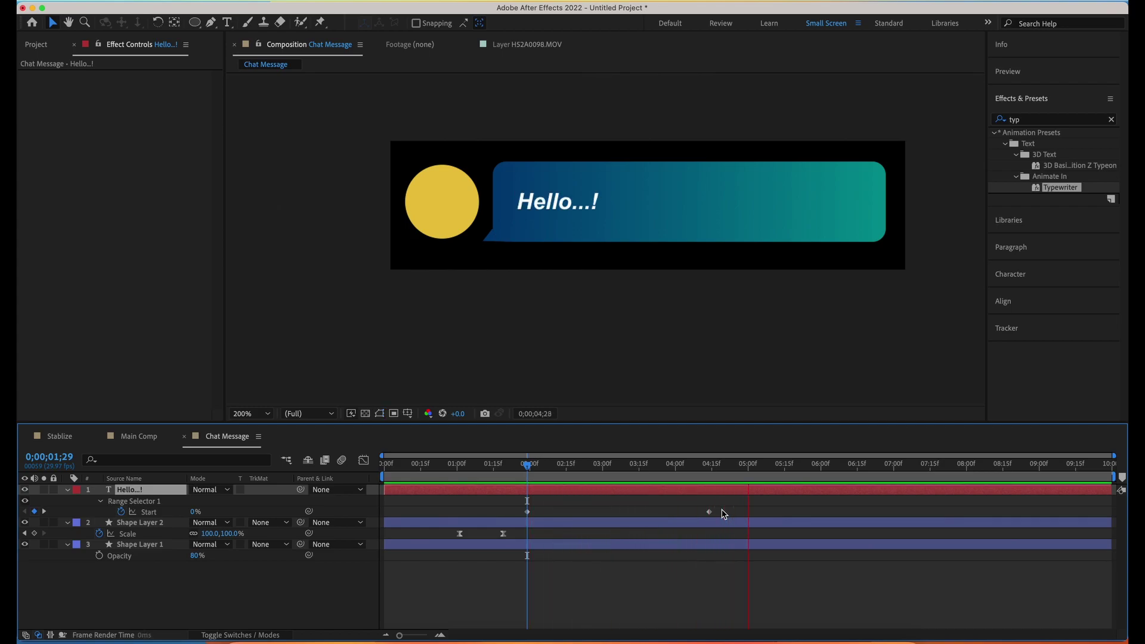
pyautogui.click(529, 464)
pyautogui.moveTo(711, 516); pyautogui.dragTo(590, 516)
pyautogui.press('space')
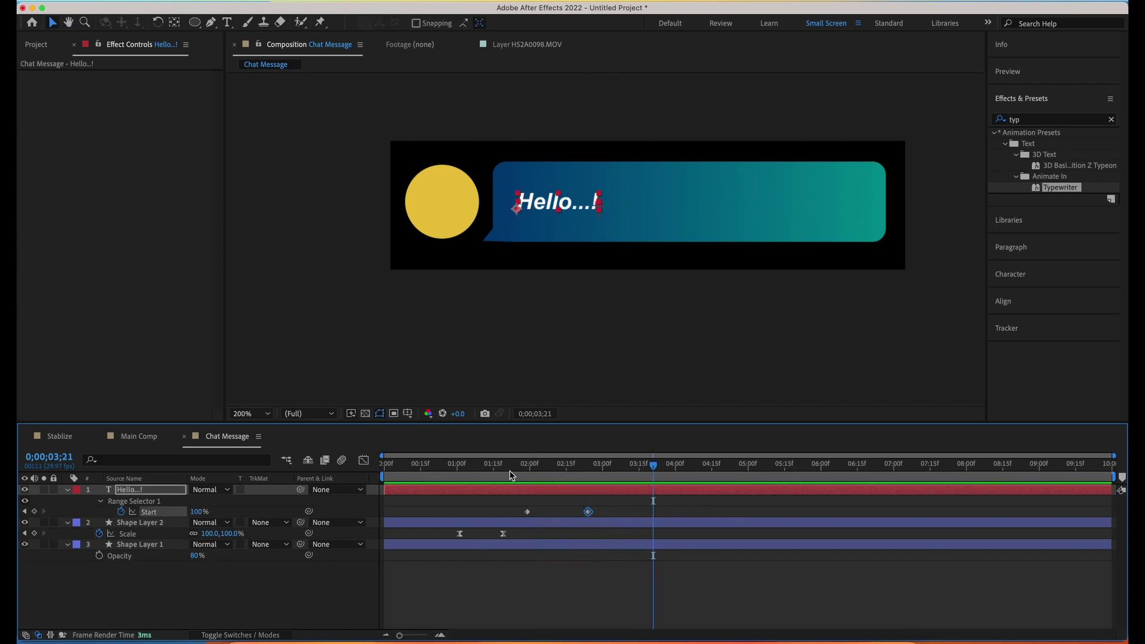
pyautogui.click(508, 465)
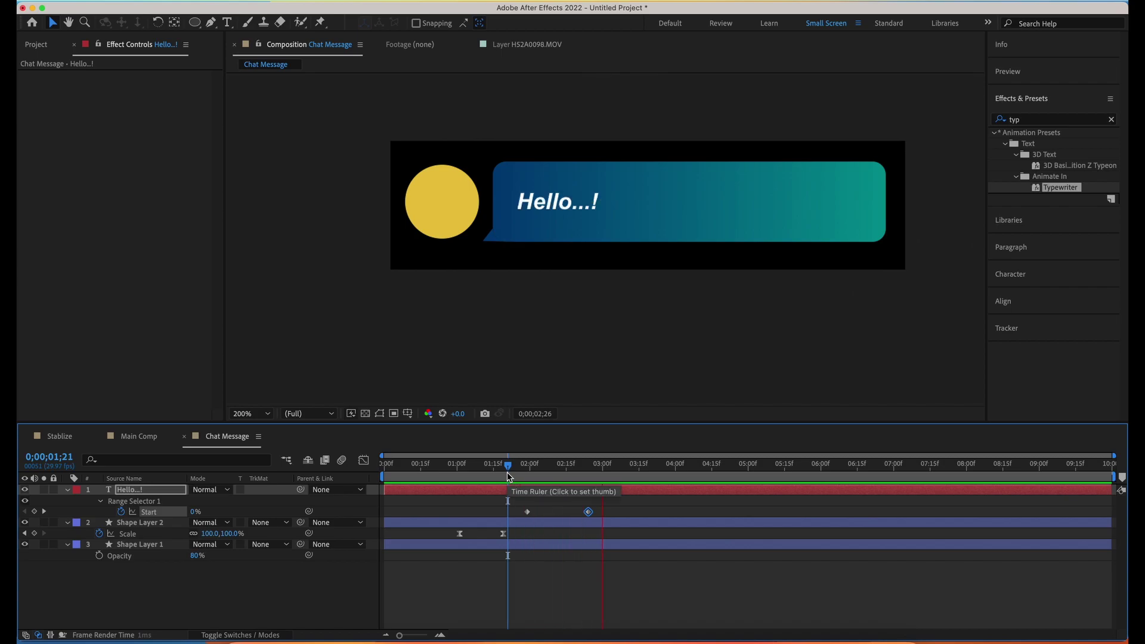
pyautogui.press('space')
pyautogui.moveTo(508, 503); pyautogui.dragTo(592, 527)
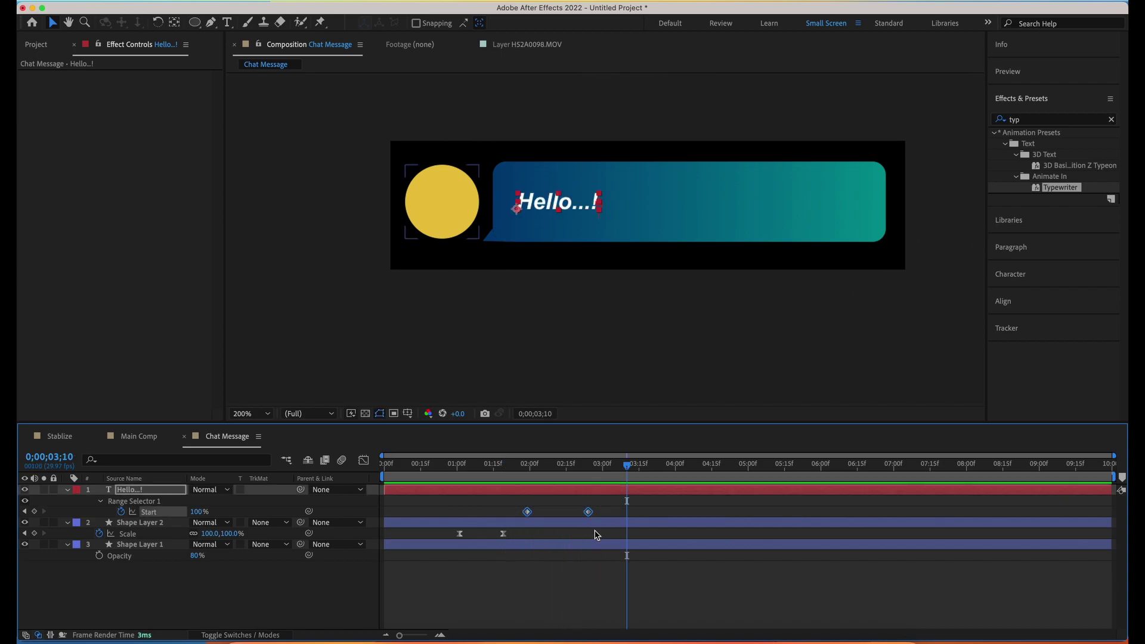
pyautogui.click(565, 572)
# Place the Chat Message composition above Stablize in Main Comp, position it to the right of the man's phone, and preview it
pyautogui.click(139, 436)
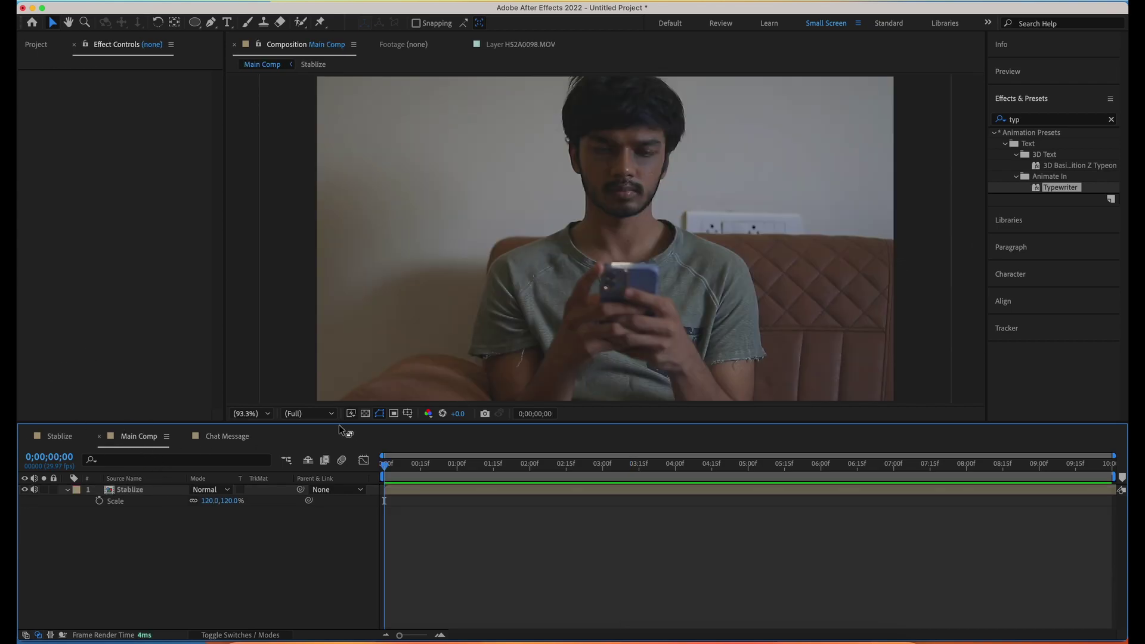
pyautogui.click(37, 44)
pyautogui.moveTo(58, 165); pyautogui.dragTo(517, 223)
pyautogui.press('space')
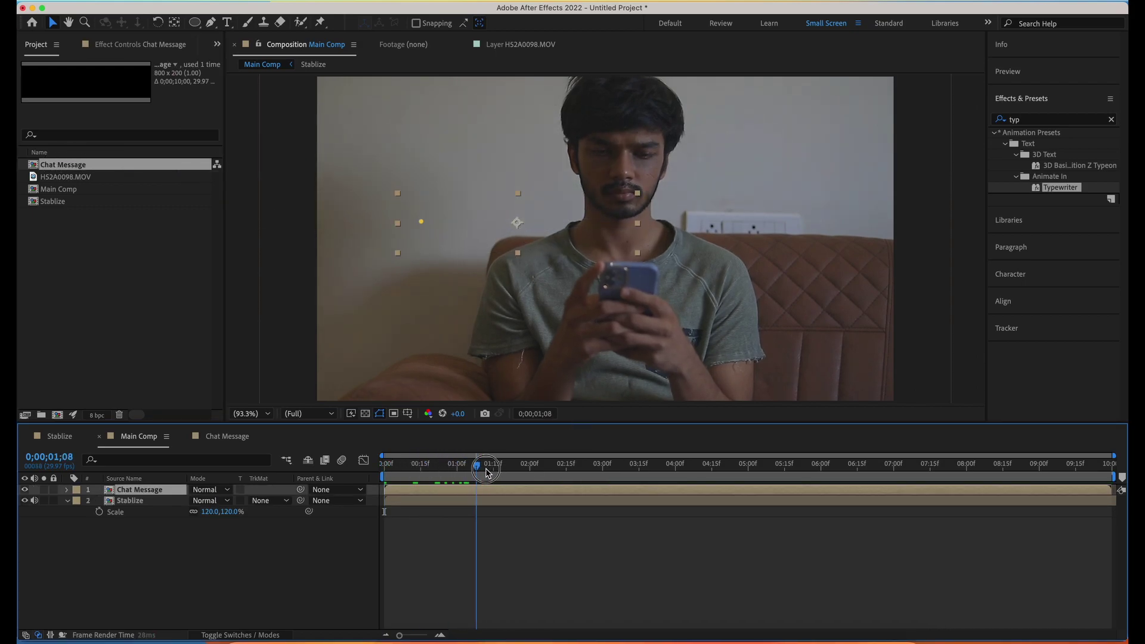
pyautogui.moveTo(426, 227); pyautogui.dragTo(683, 261)
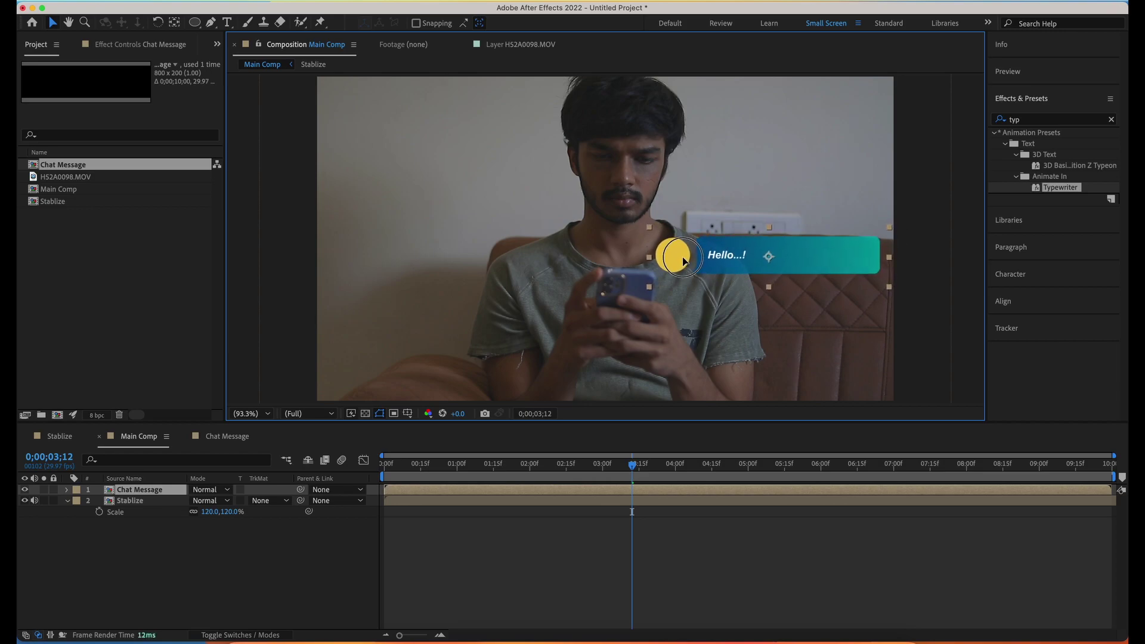
pyautogui.press('space')
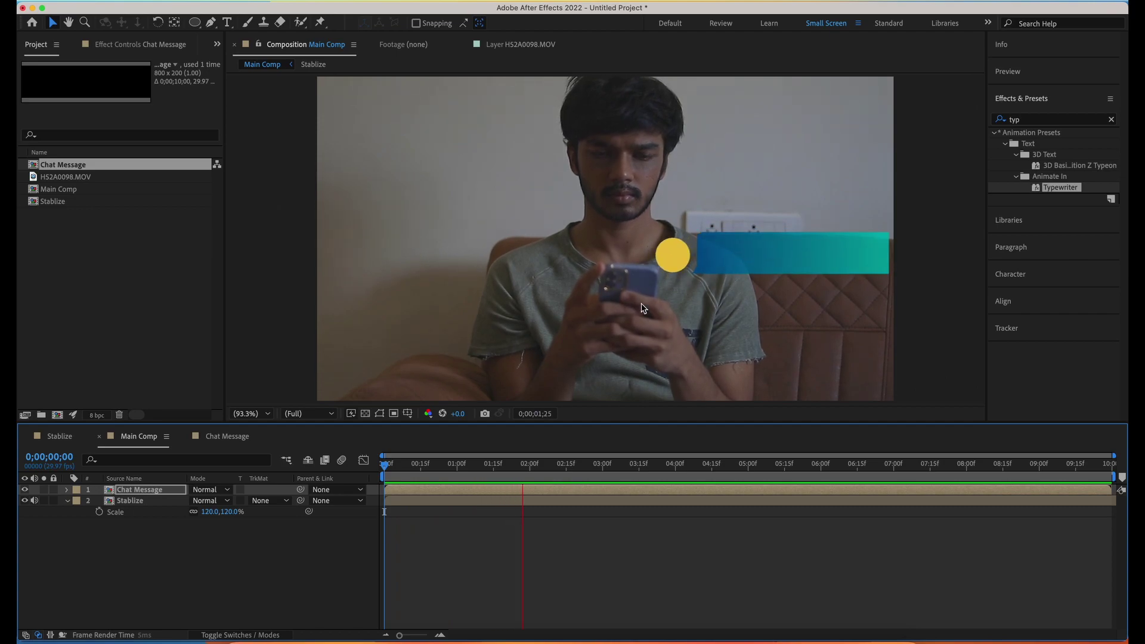
# Scale the Chat Message layer to 70% and move it closer to the phone, beside the man's shoulder
pyautogui.moveTo(478, 471); pyautogui.dragTo(635, 471)
pyautogui.press('s')
pyautogui.click(210, 501)
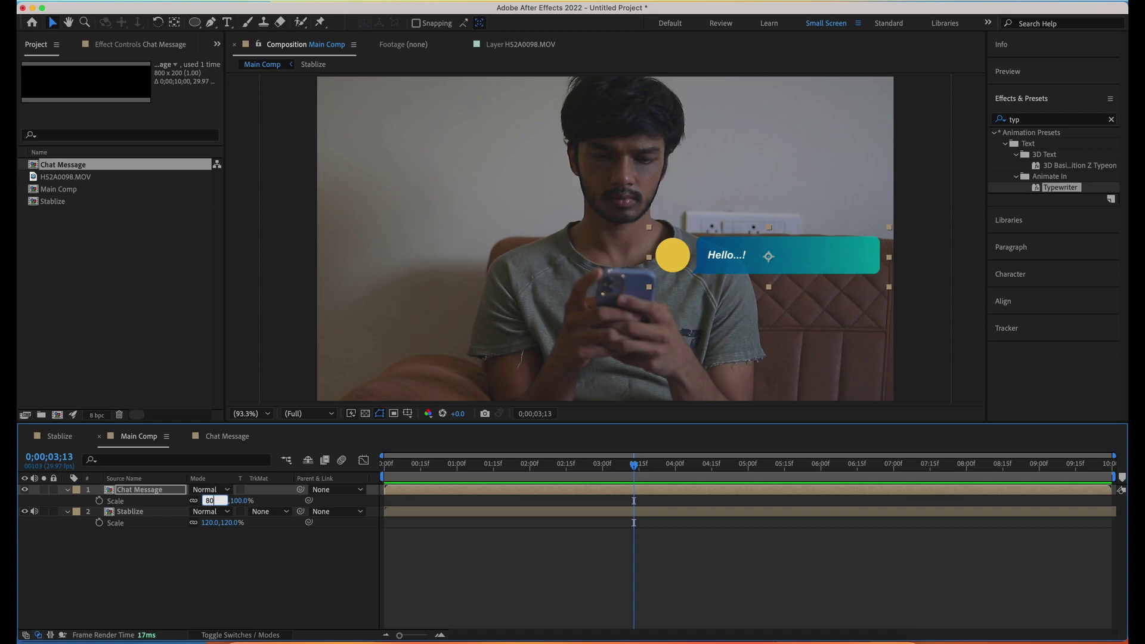
pyautogui.press('Return')
pyautogui.click(206, 502)
pyautogui.press('Return')
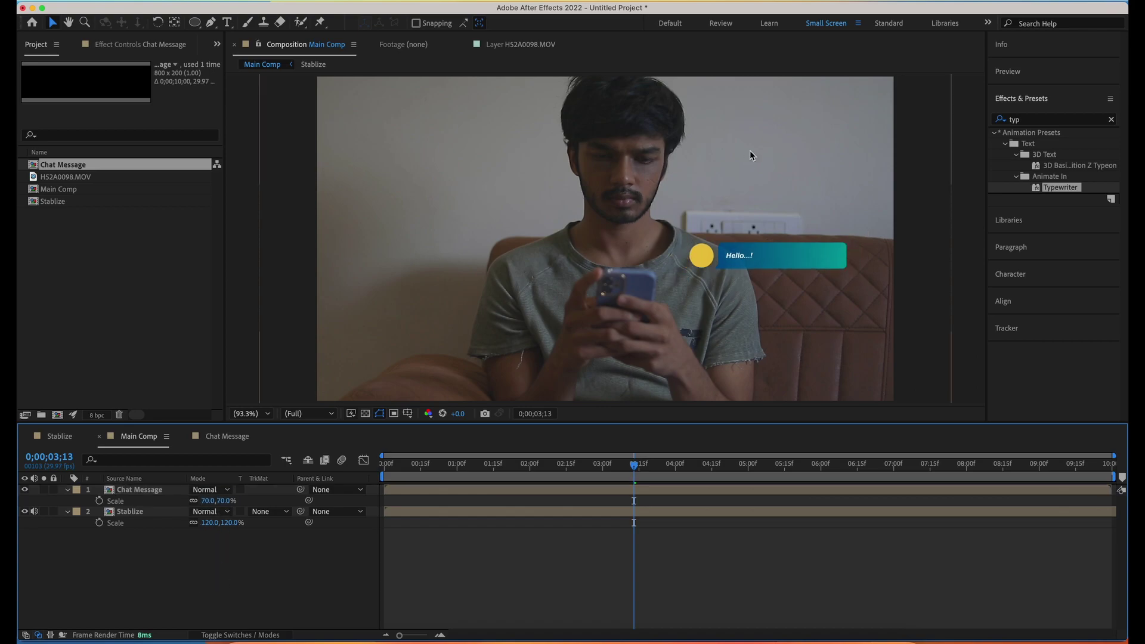
pyautogui.moveTo(721, 262); pyautogui.dragTo(678, 253)
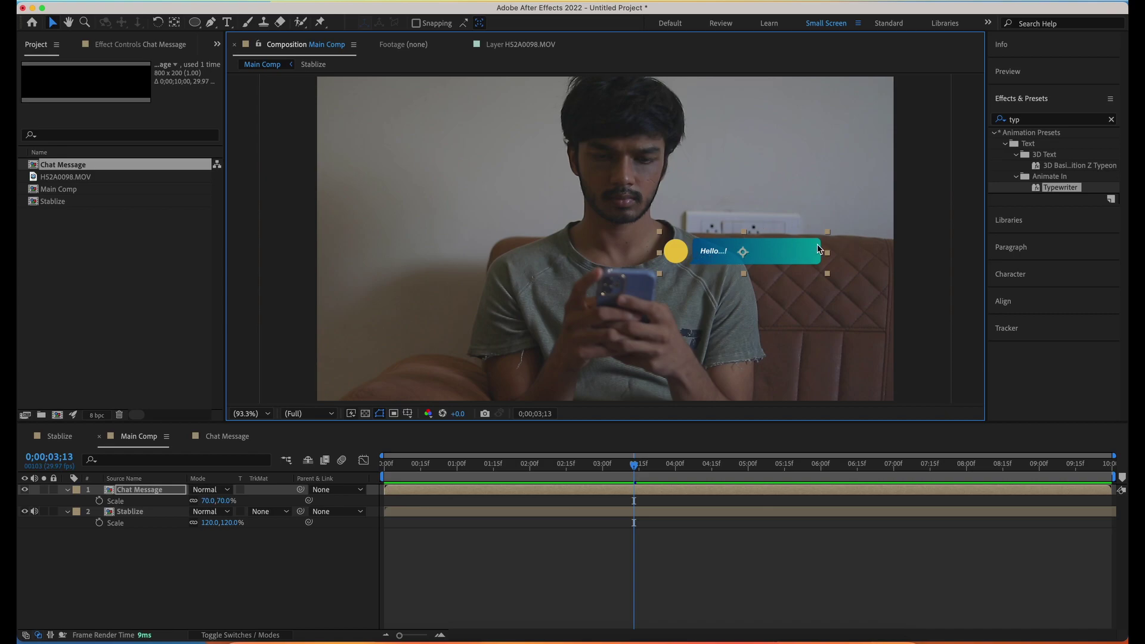
pyautogui.click(232, 566)
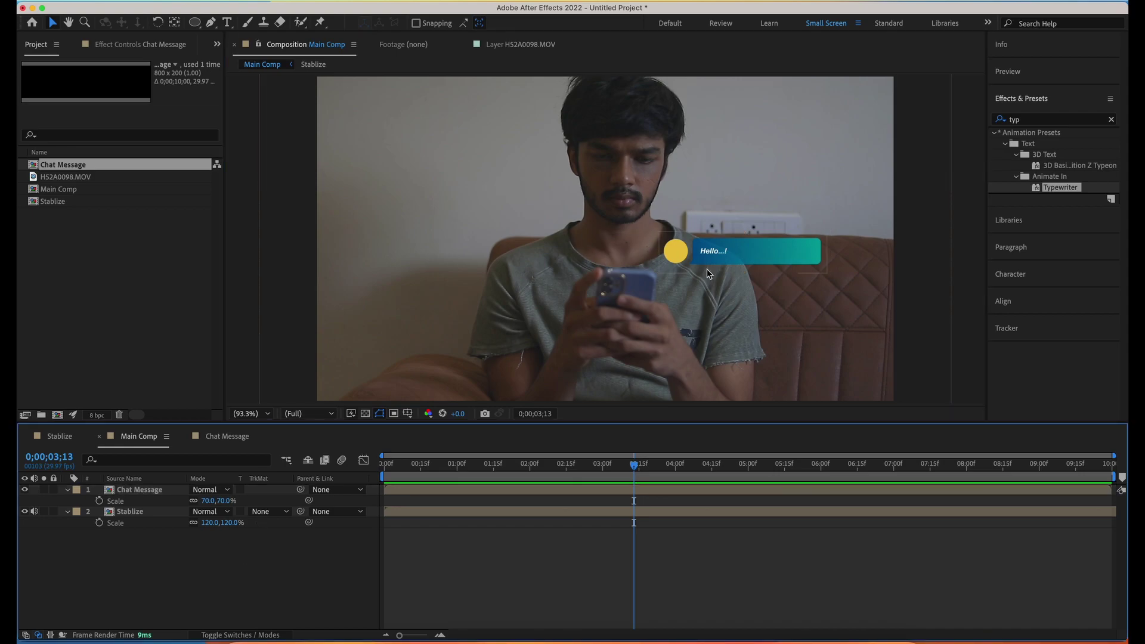
# Add a null object to Main Comp, show its Rotation at the last frame, and rename it Tracker
pyautogui.click(110, 513)
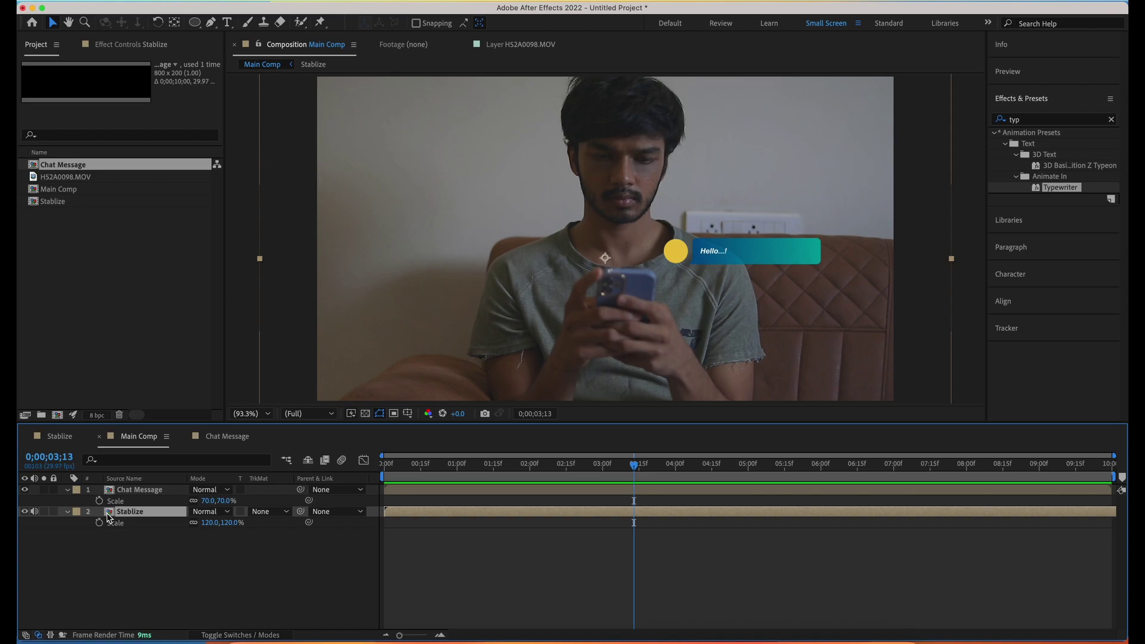
pyautogui.click(134, 571)
pyautogui.rightClick(134, 571)
pyautogui.moveTo(197, 472)
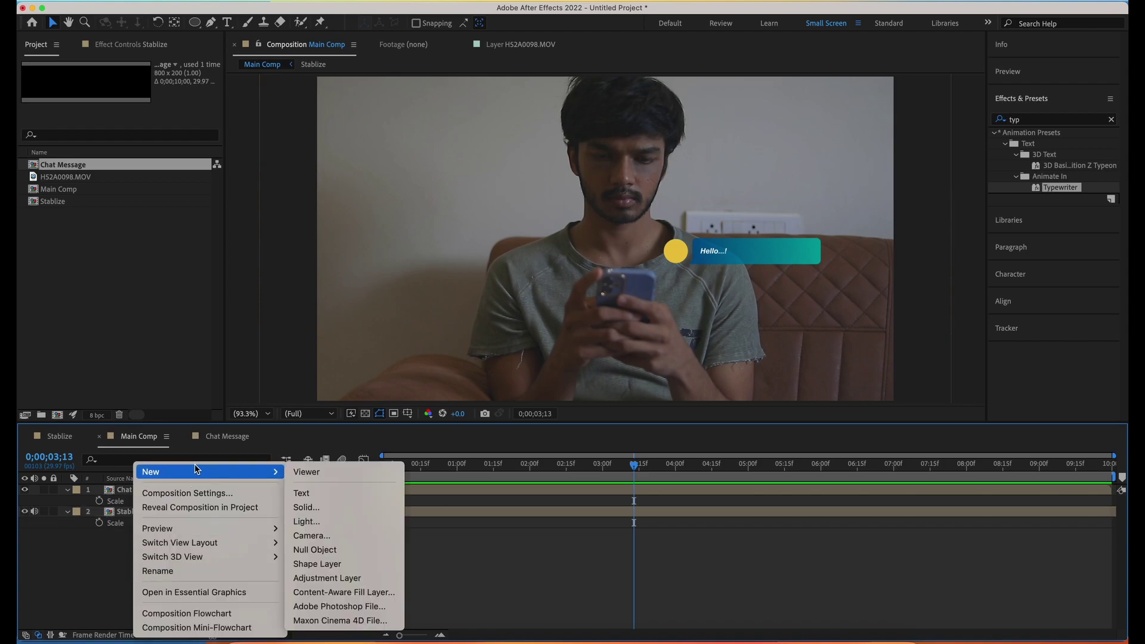
pyautogui.click(354, 549)
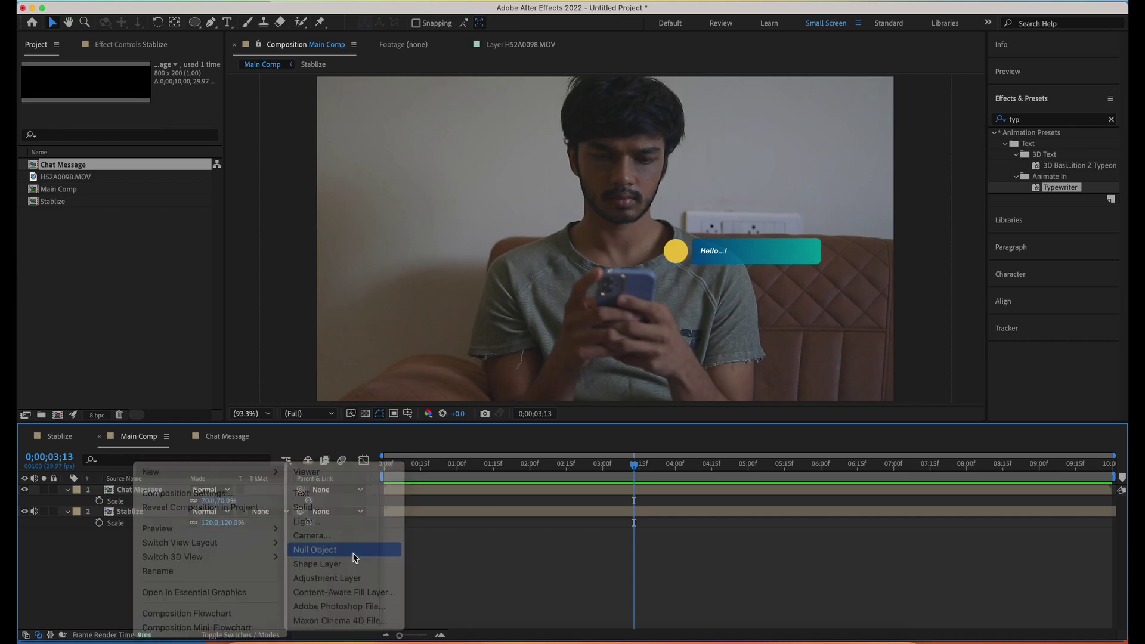
pyautogui.press('r')
pyautogui.press('End')
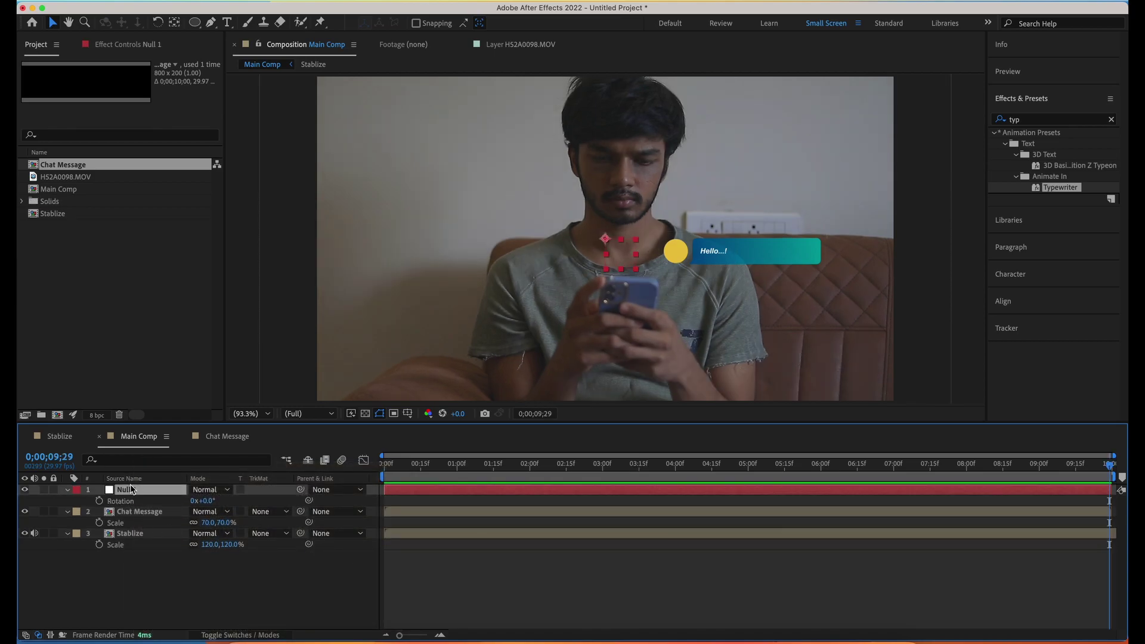
pyautogui.press('Return')
pyautogui.write('Tracker')
pyautogui.press('Return')
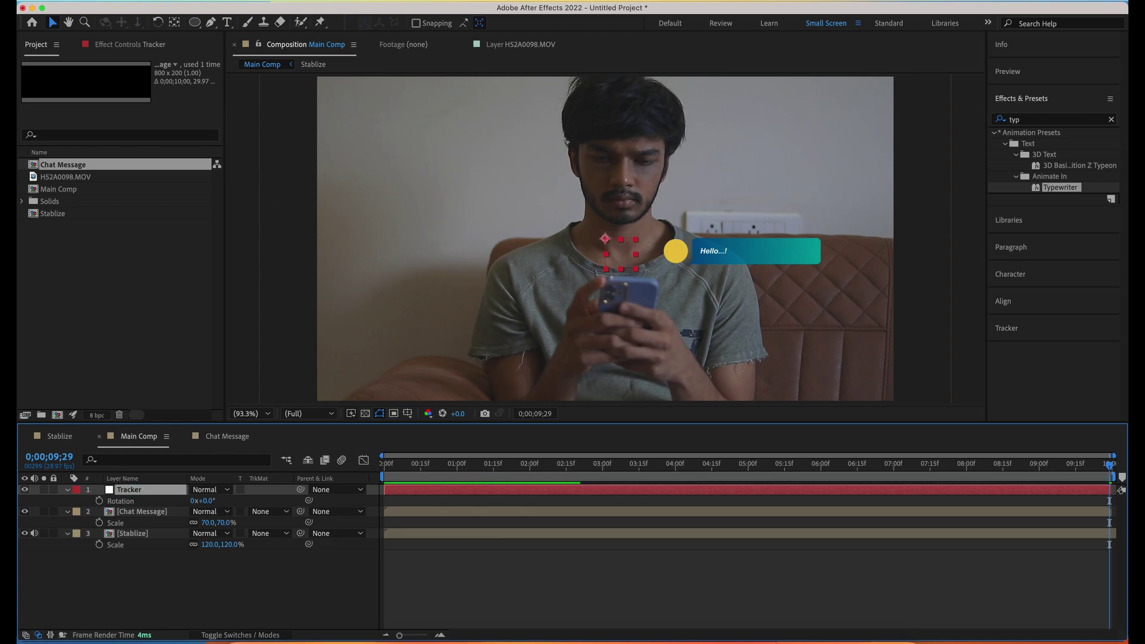
# Start a motion track on the Stablize layer and place Track Point 1 on the phone's lower camera lens at the last frame
pyautogui.click(128, 535)
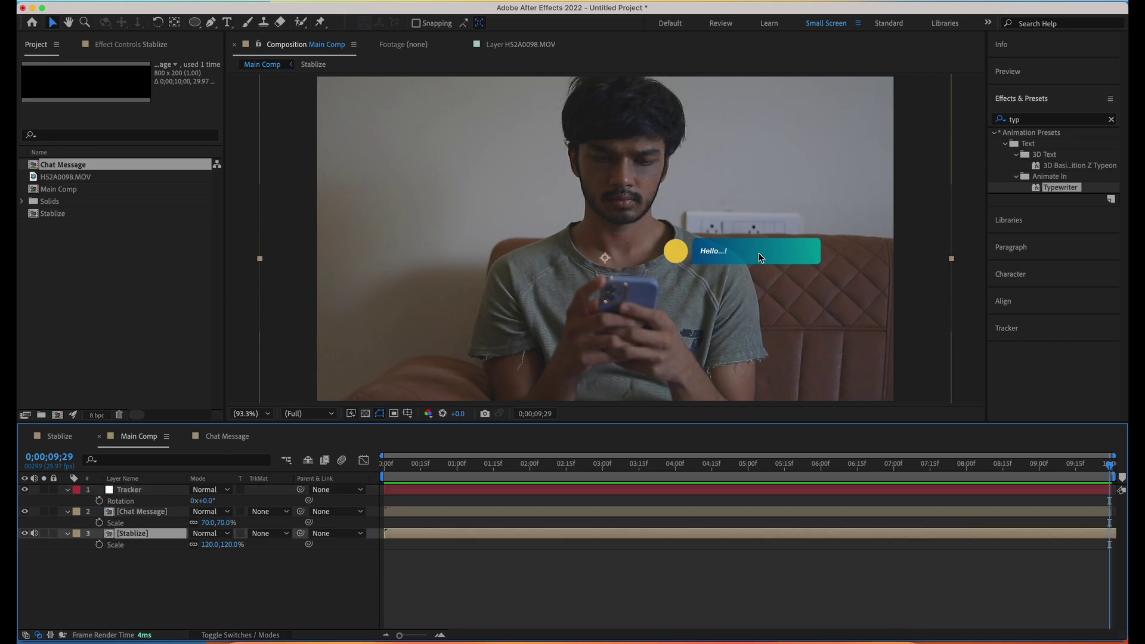
pyautogui.scroll(3, 611, 320)
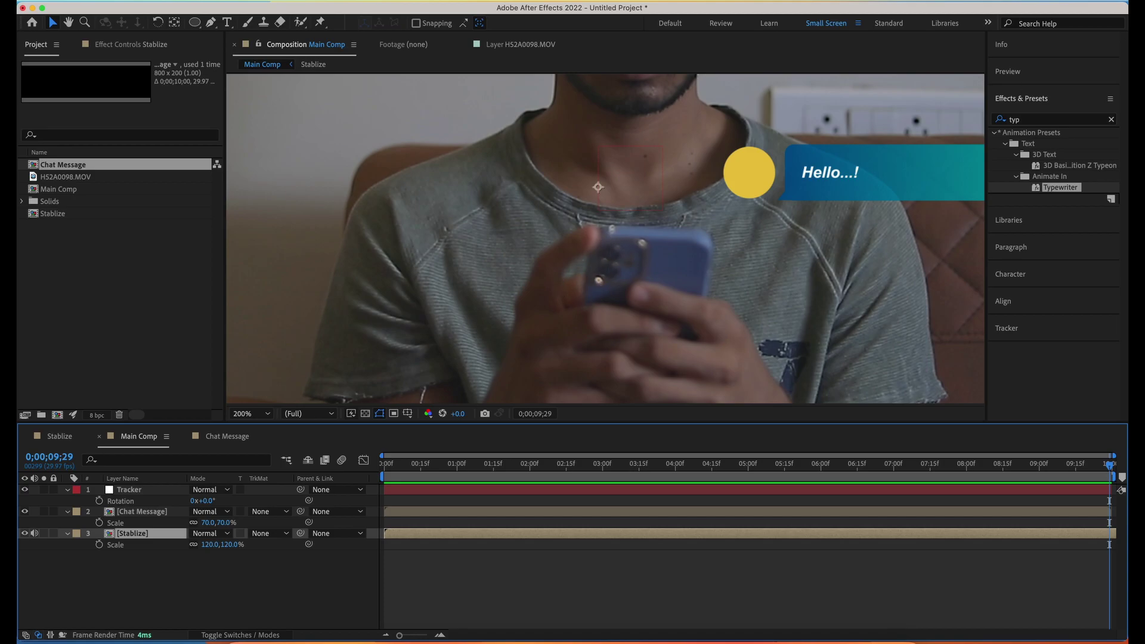
pyautogui.click(1024, 332)
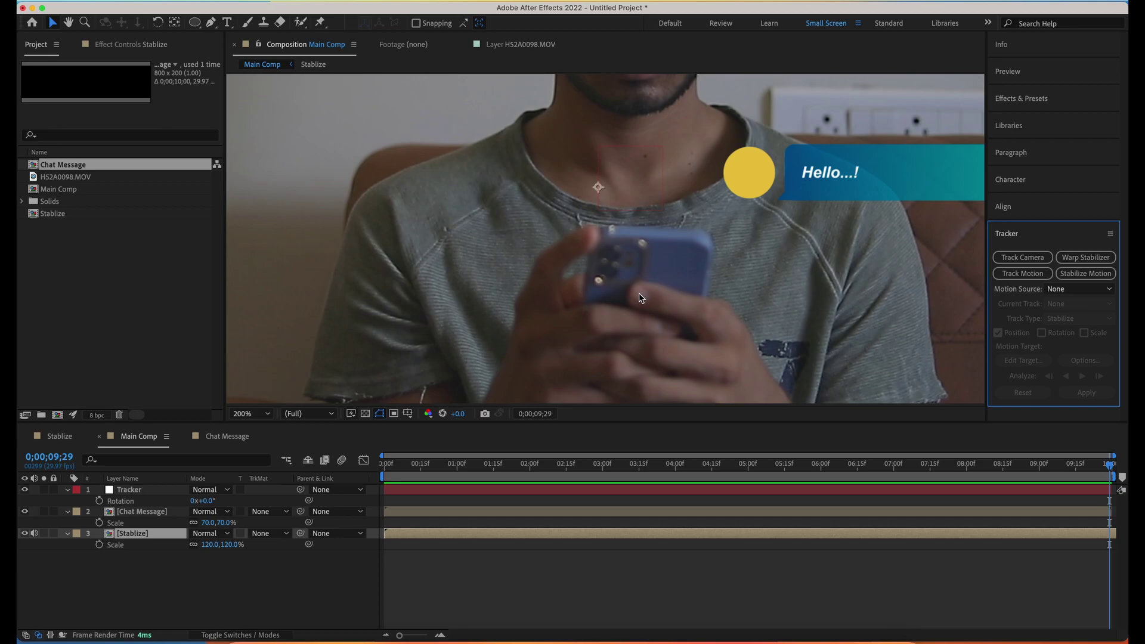
pyautogui.click(1023, 276)
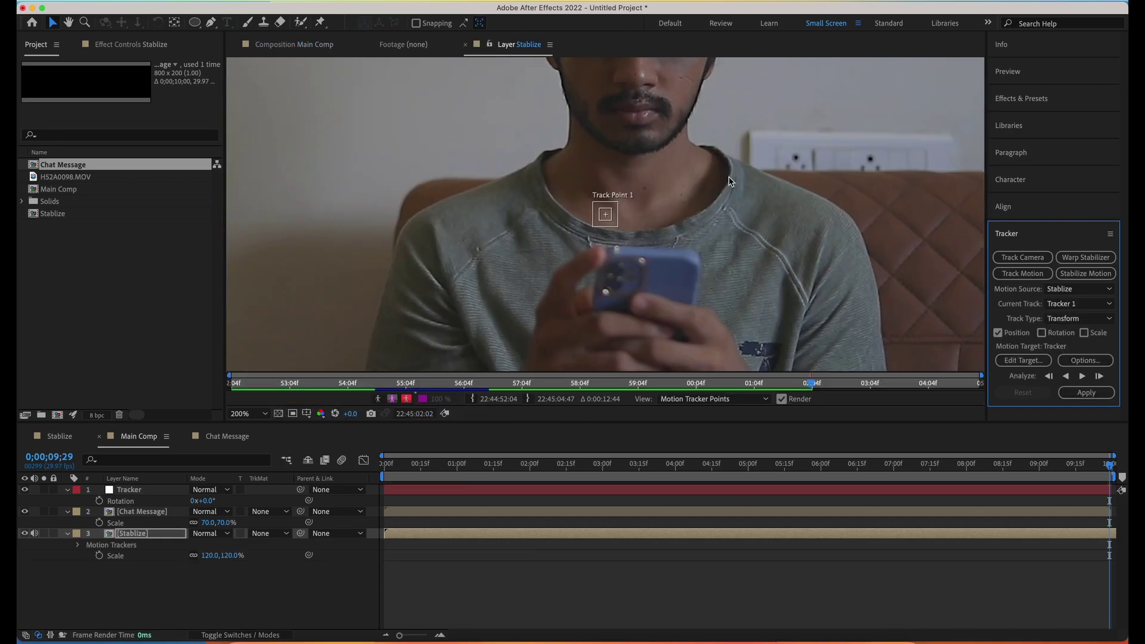
pyautogui.moveTo(607, 214); pyautogui.dragTo(605, 292)
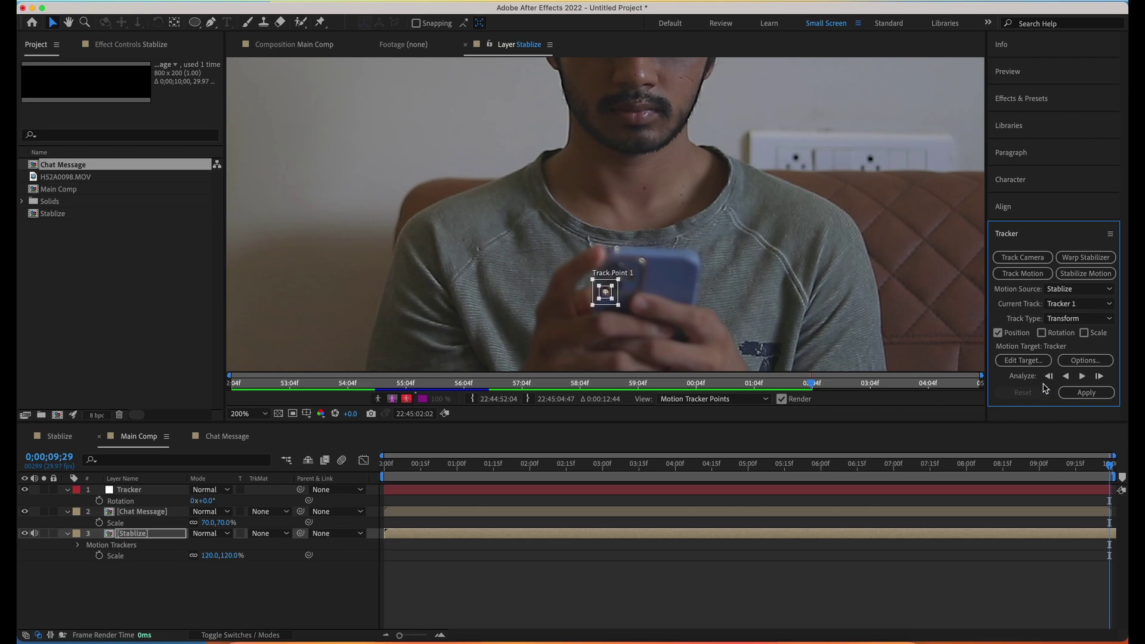
# Analyze the phone's motion backward from the last frame and scrub through the footage to check the track
pyautogui.click(1114, 468)
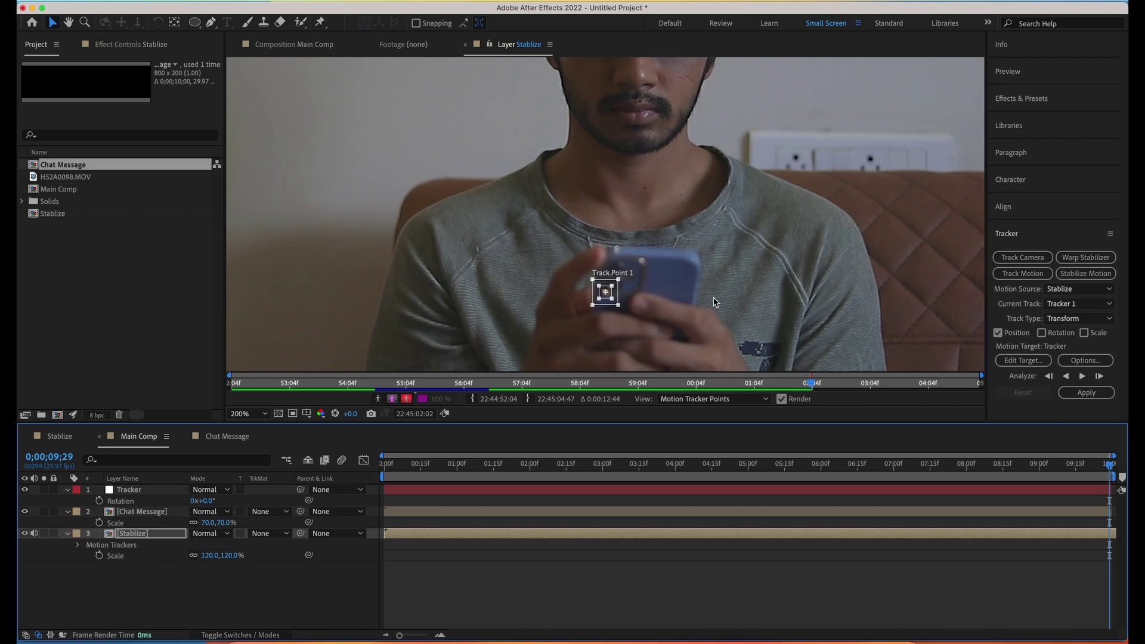
pyautogui.click(1067, 376)
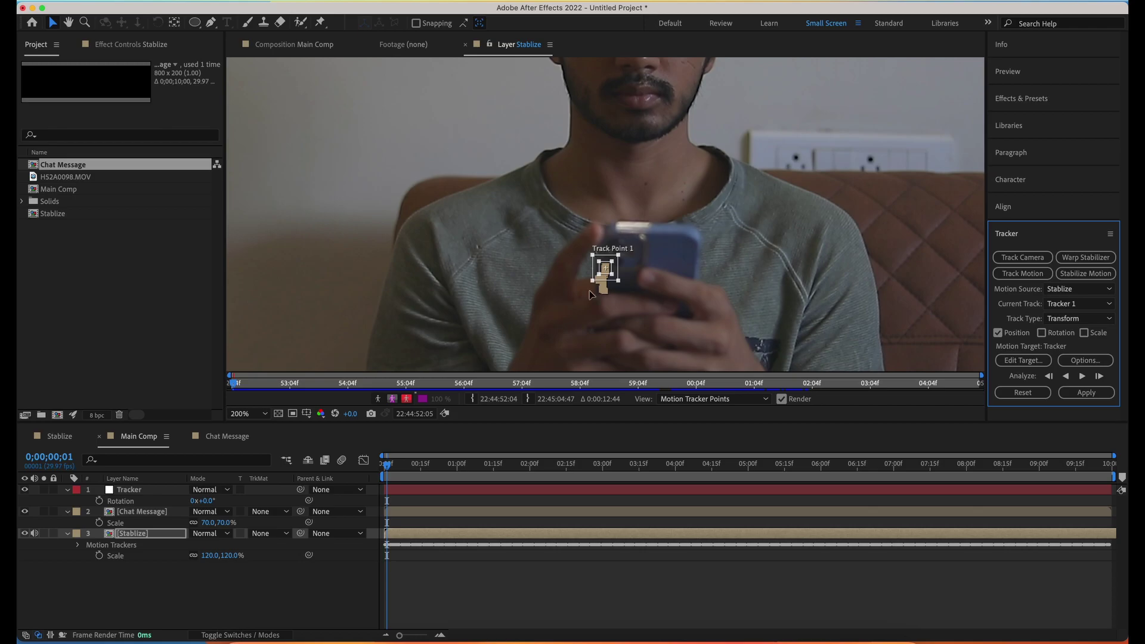
pyautogui.moveTo(495, 469); pyautogui.dragTo(979, 464)
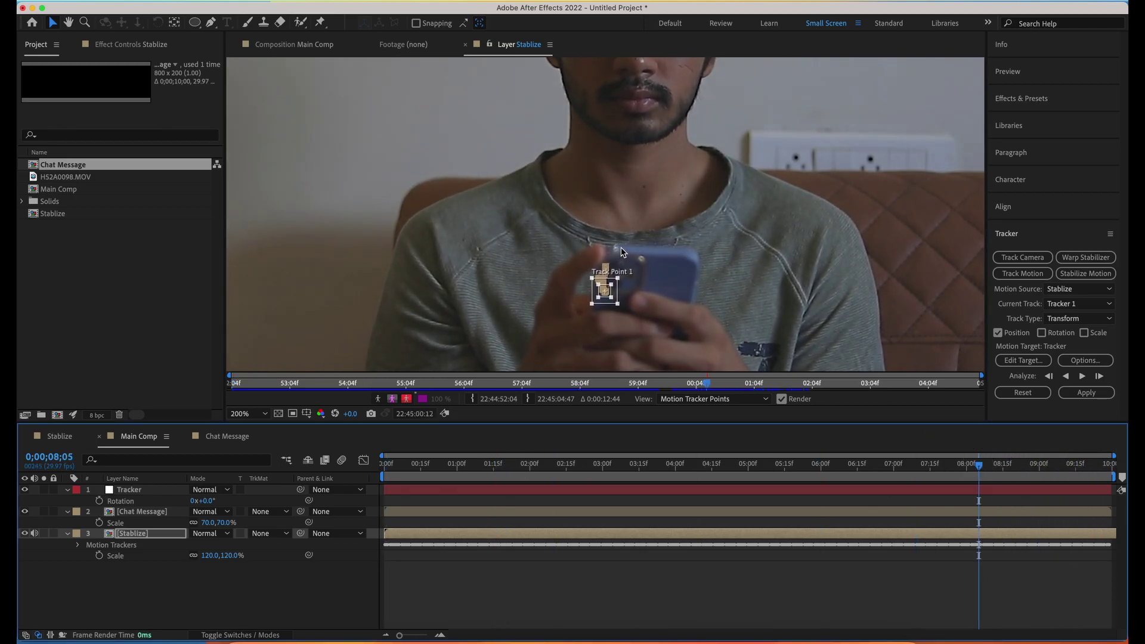
pyautogui.moveTo(977, 470); pyautogui.dragTo(315, 463)
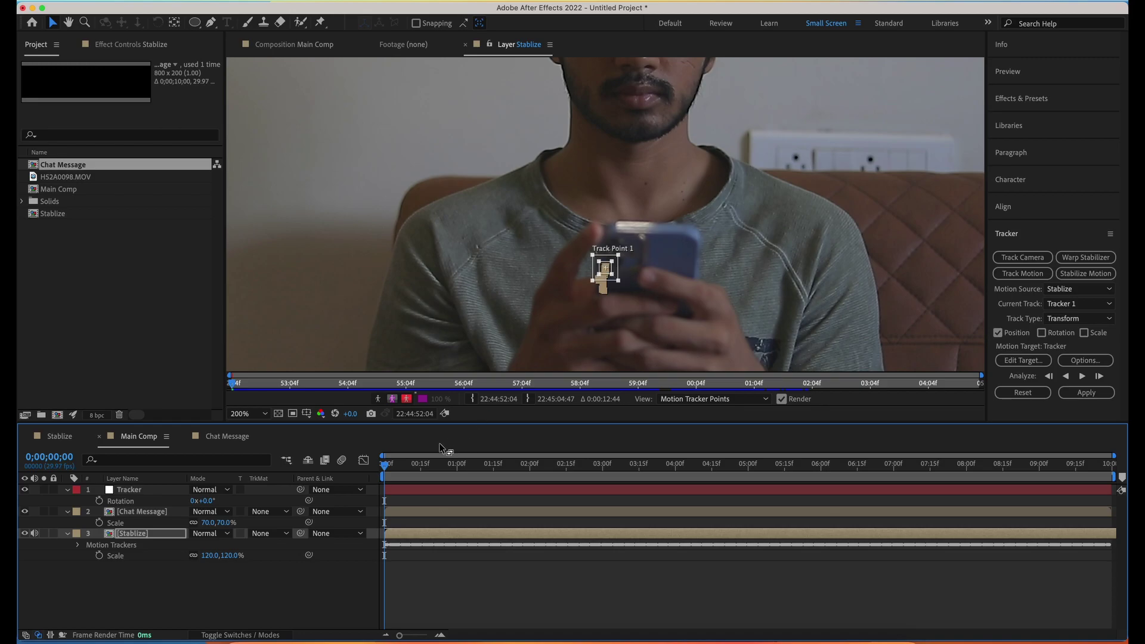
pyautogui.moveTo(399, 468); pyautogui.dragTo(223, 481)
# Set the Tracker null as the motion target and apply the track to it in X and Y
pyautogui.click(1024, 360)
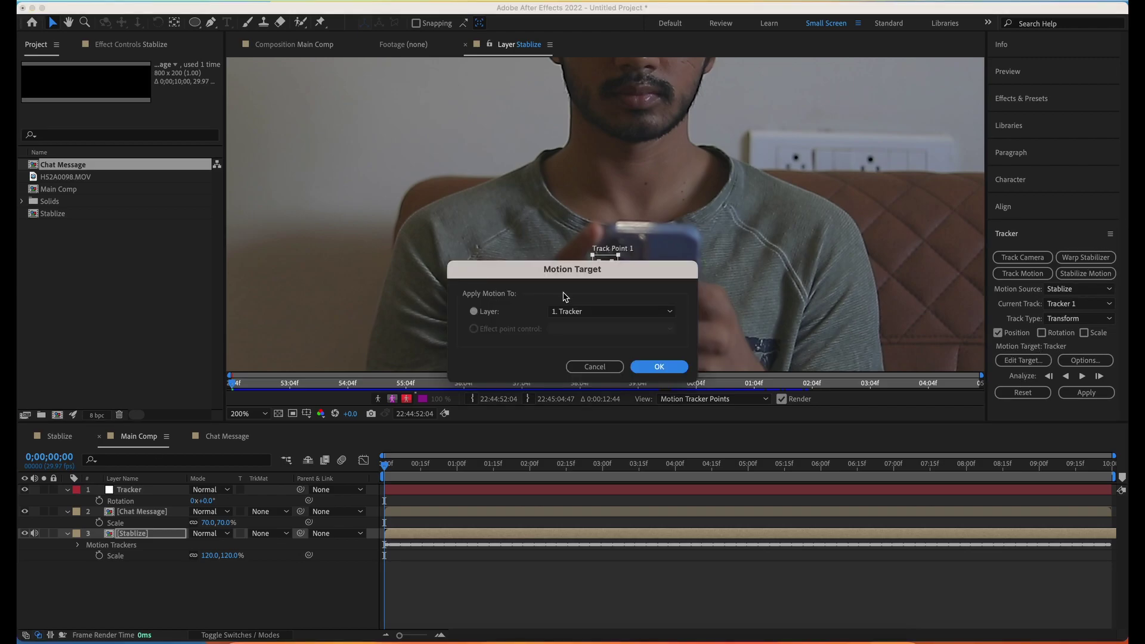
pyautogui.click(595, 316)
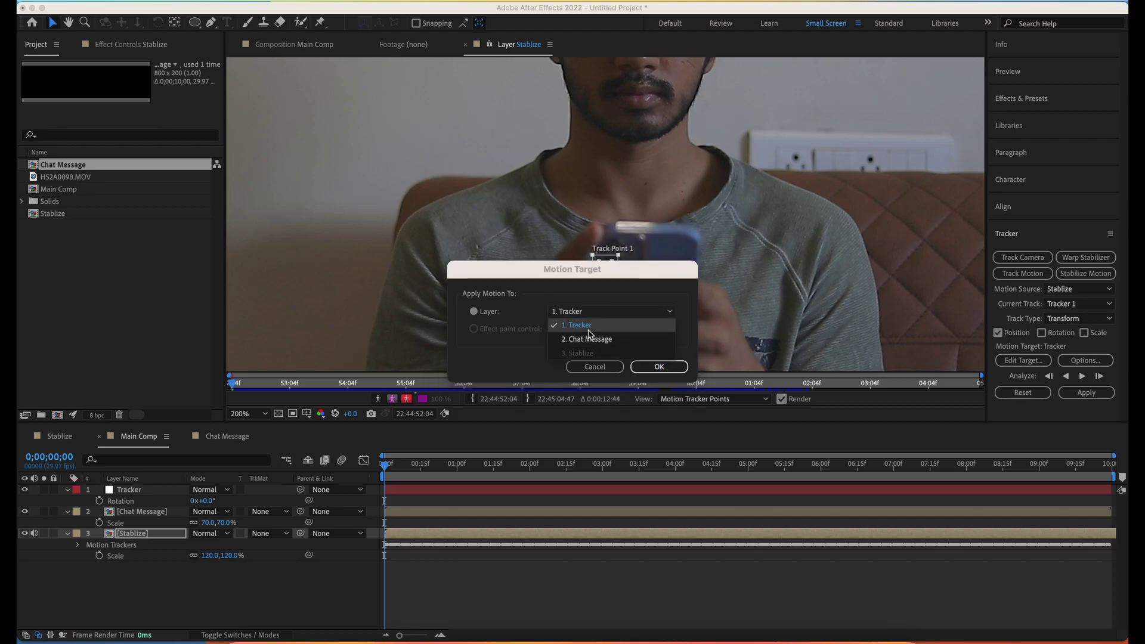
pyautogui.click(589, 328)
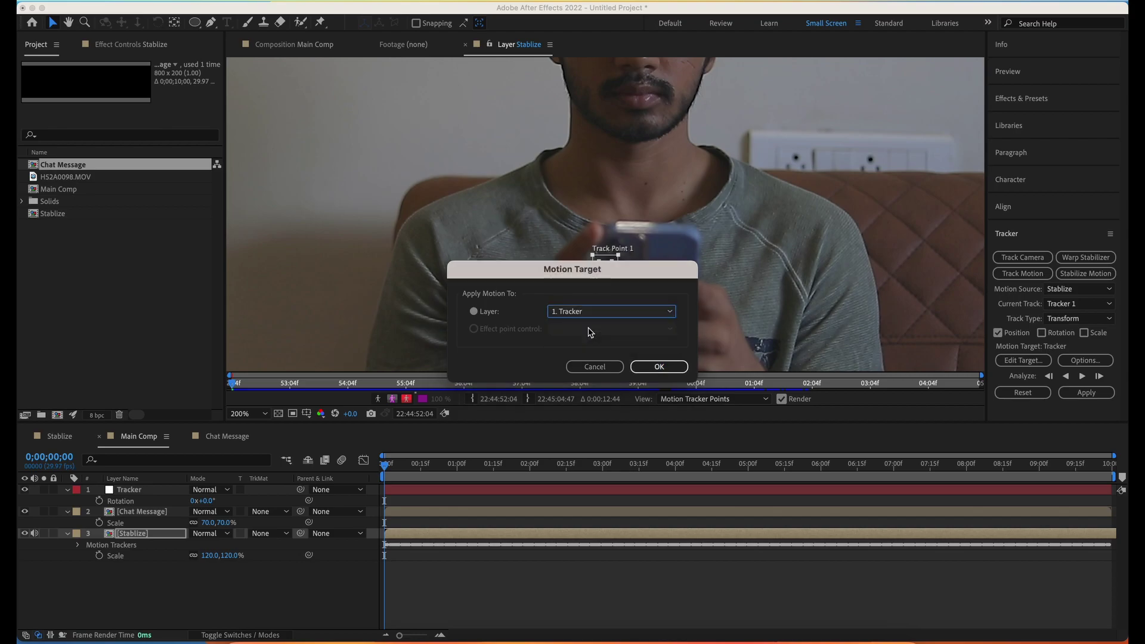
pyautogui.click(660, 366)
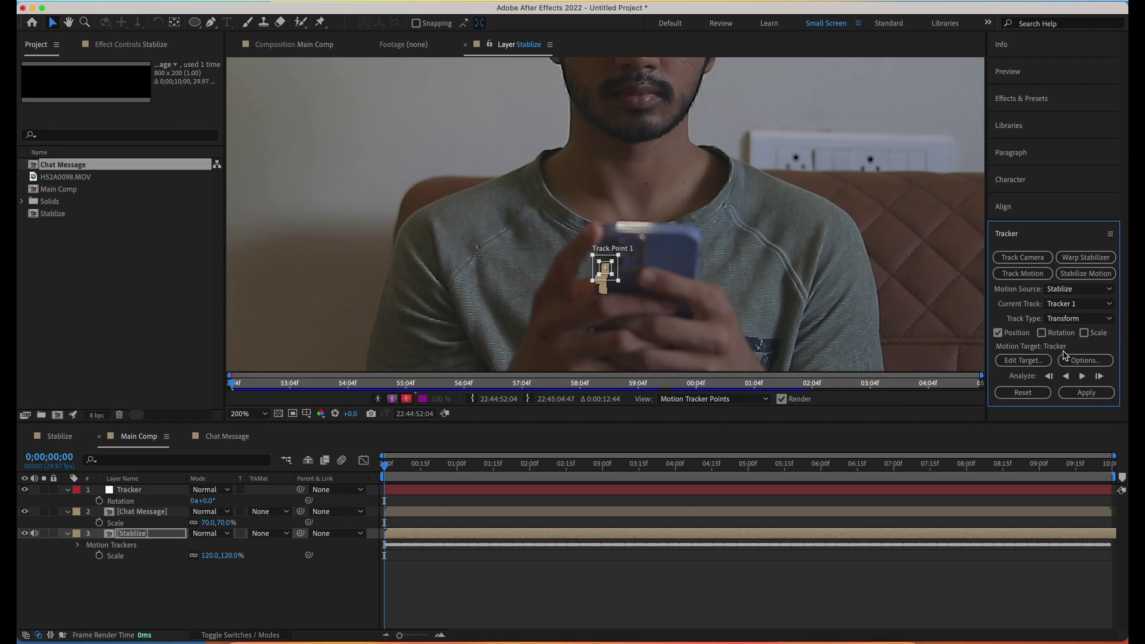
pyautogui.click(1085, 393)
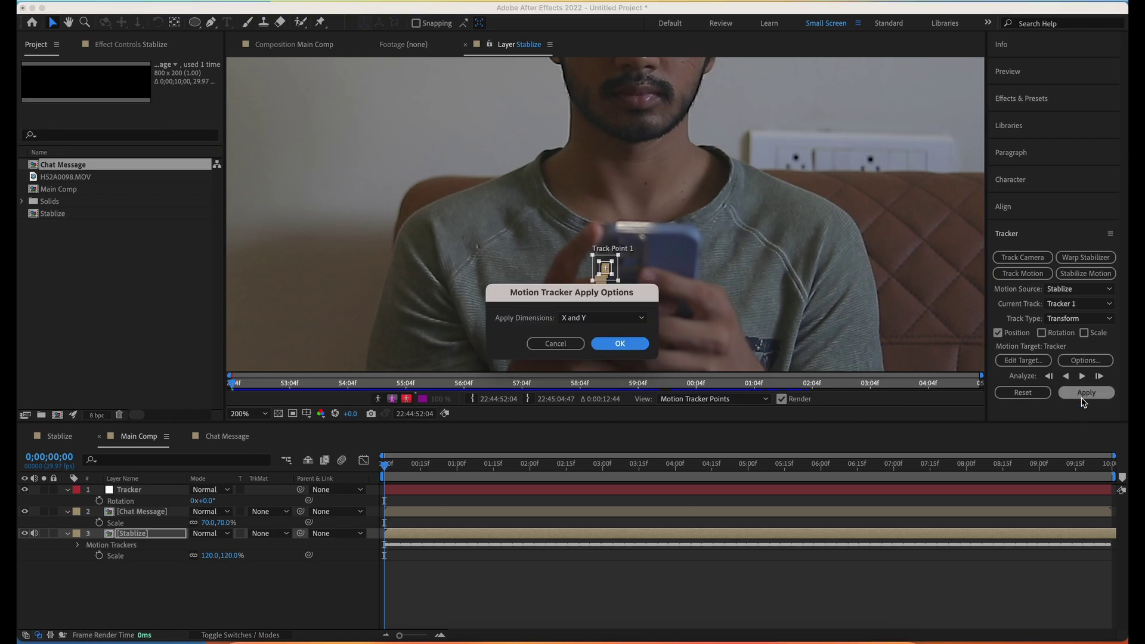
pyautogui.click(627, 344)
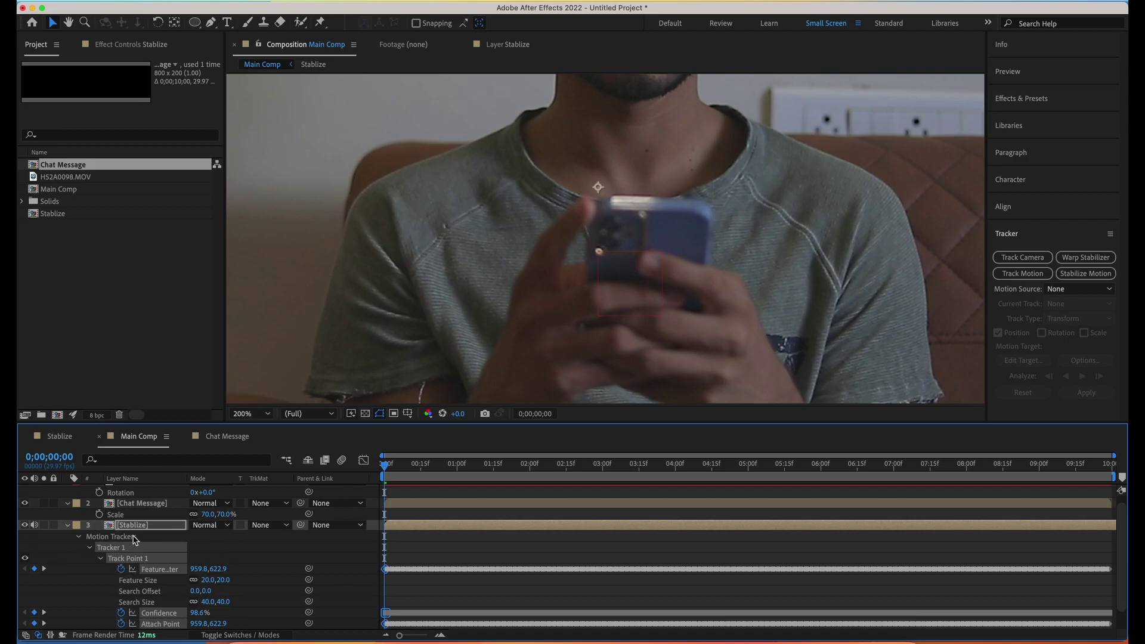
# Reveal the Tracker null's Position keyframes and collapse the Stablize layer's properties, keeping layer names displayed
pyautogui.scroll(1, 143, 507)
pyautogui.click(134, 480)
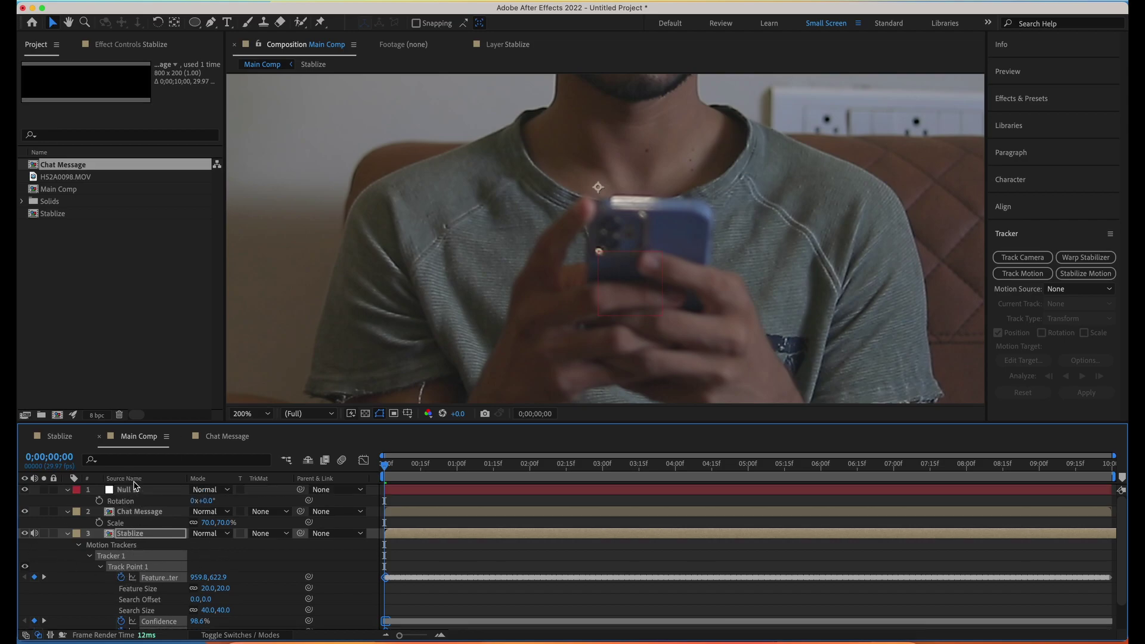
pyautogui.click(135, 491)
pyautogui.hotkey('ctrl', 'v')
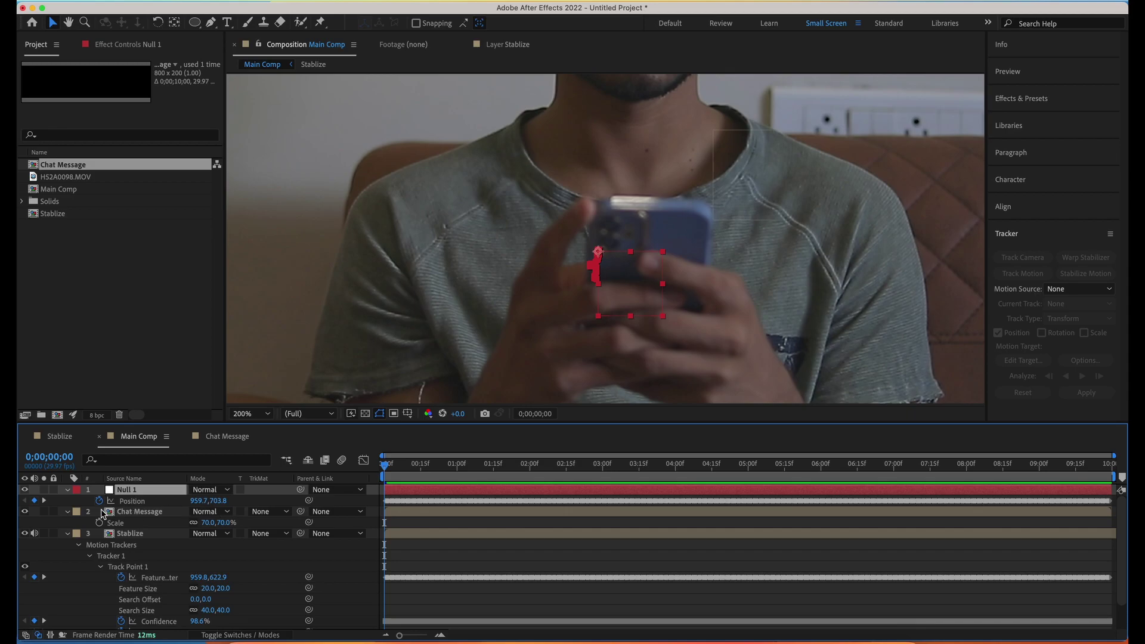
pyautogui.click(67, 535)
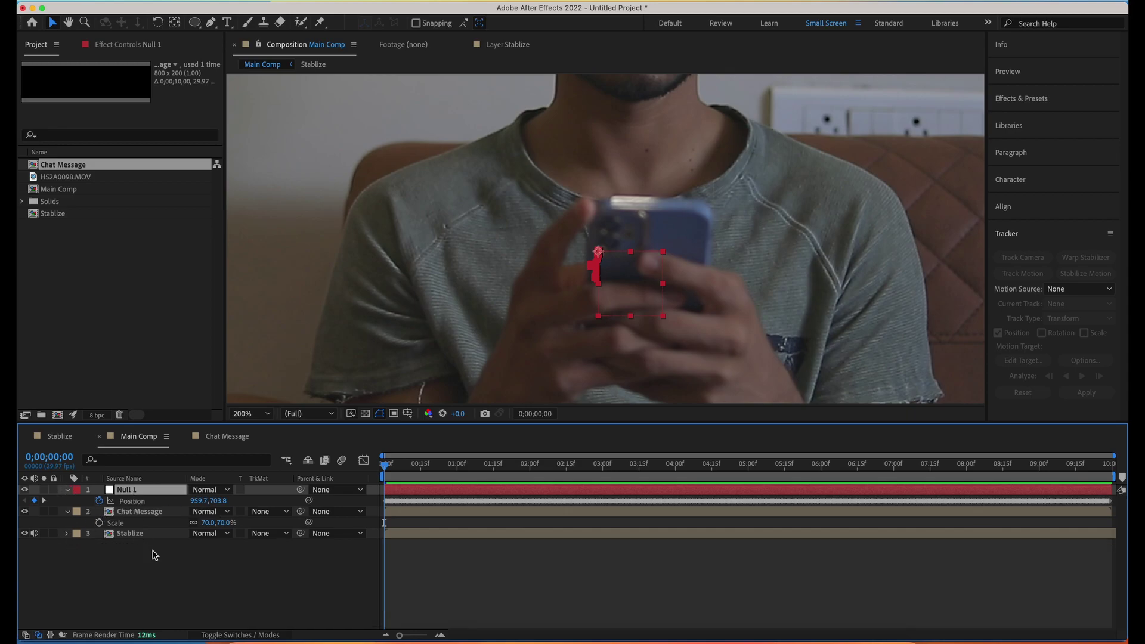
pyautogui.write('Tracker')
pyautogui.press('Return')
# Parent the Chat Message layer to the Tracker null and preview the bubble following the phone
pyautogui.click(148, 511)
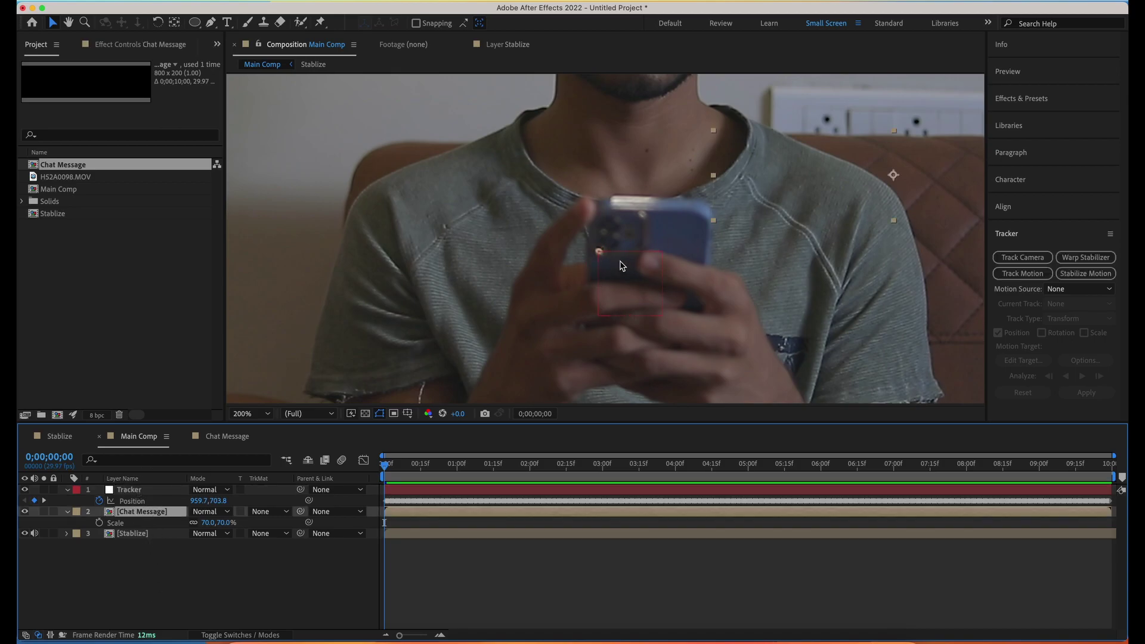
pyautogui.moveTo(300, 512); pyautogui.dragTo(130, 490)
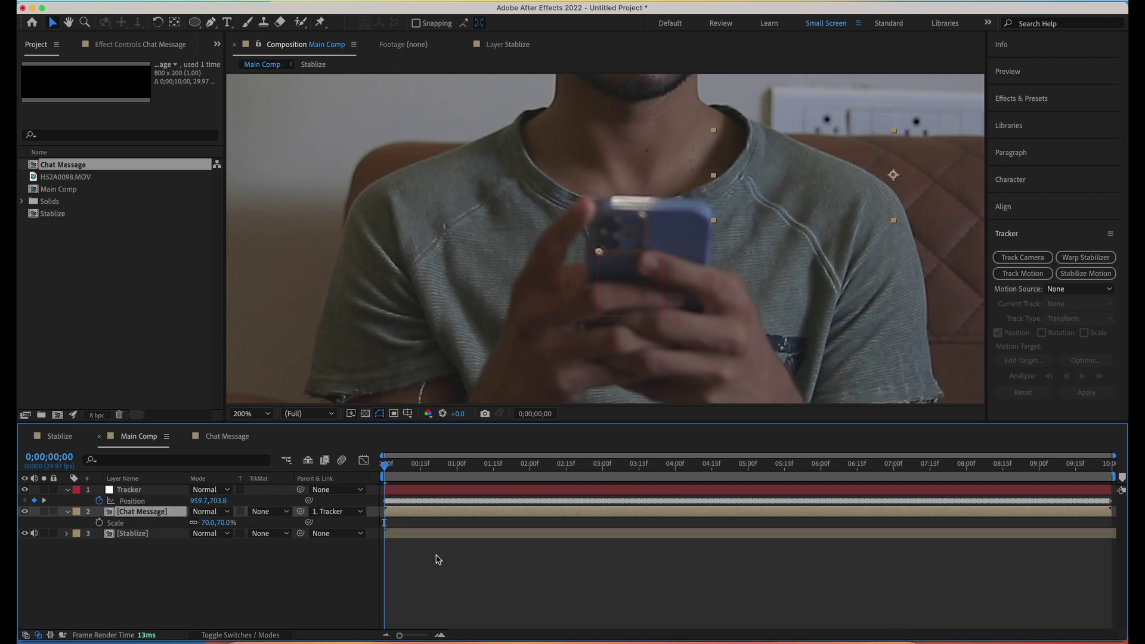
pyautogui.scroll(-2, 500, 369)
pyautogui.press('space')
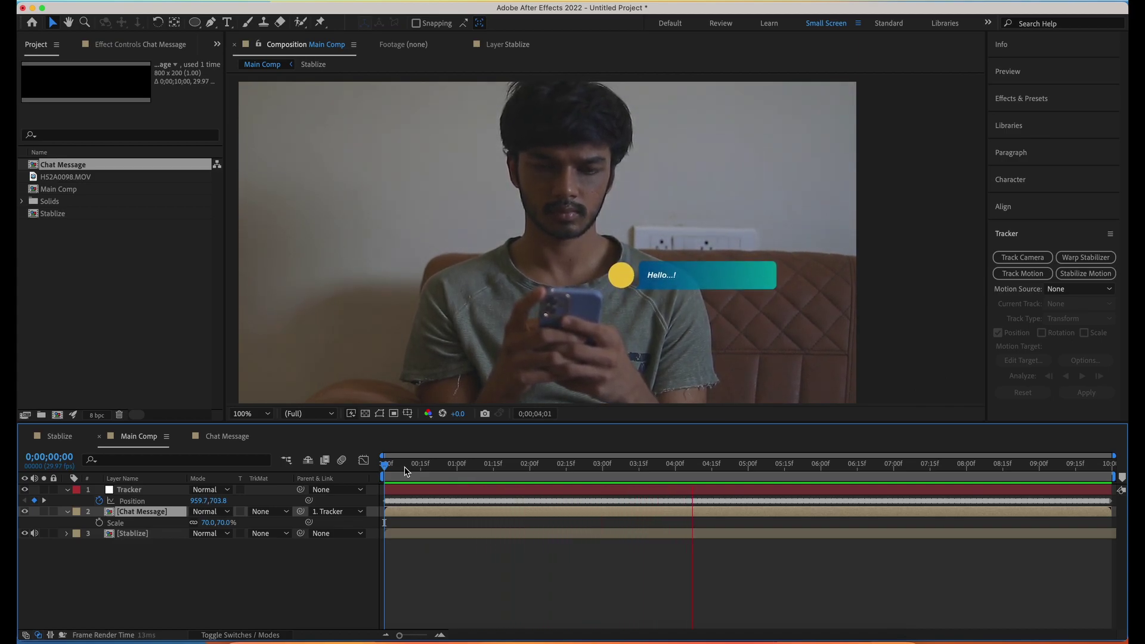
pyautogui.press('space')
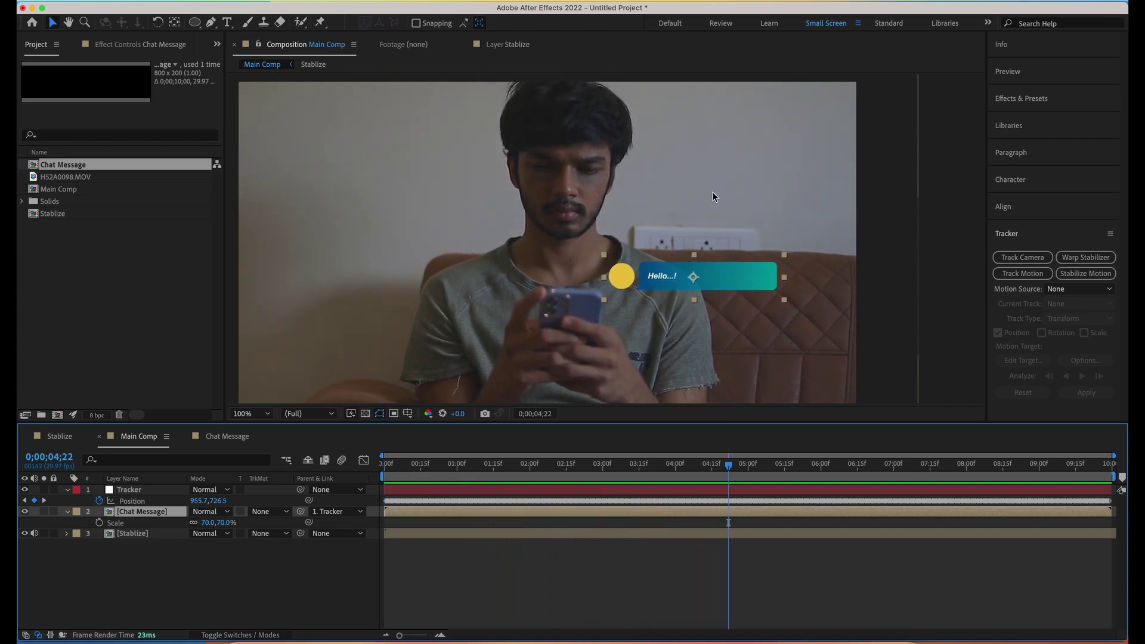
# Keyframe Chat Message's Position at 0;00;02;29, and raise the bubble to 458.9, -224.8 at 0;00;03;10
pyautogui.moveTo(596, 465); pyautogui.dragTo(602, 488)
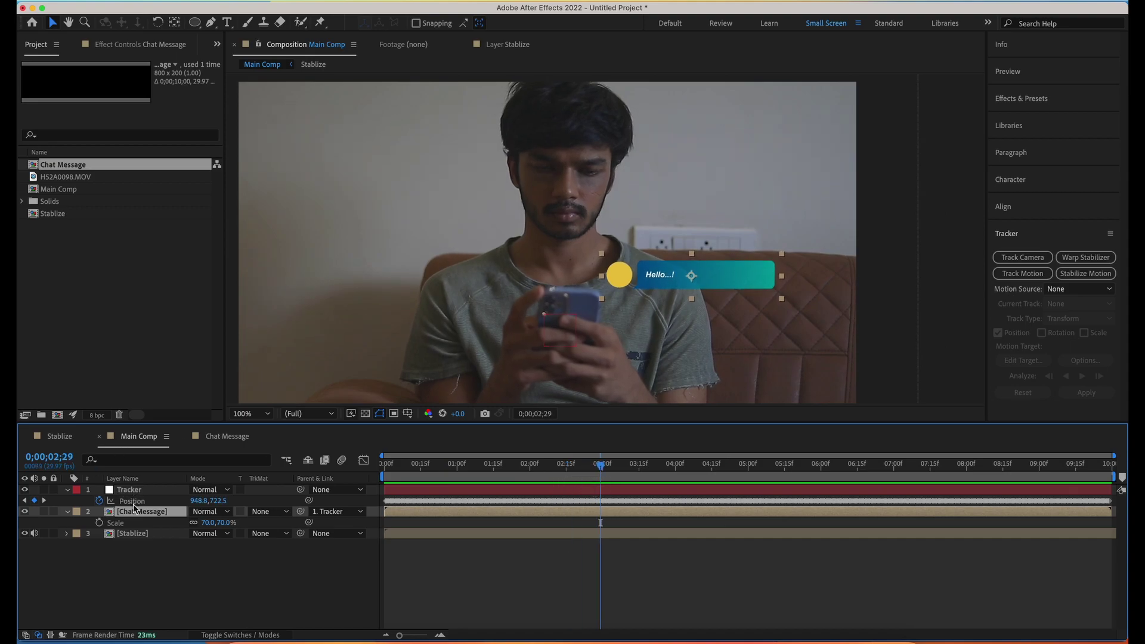
pyautogui.press('p')
pyautogui.click(99, 523)
pyautogui.moveTo(616, 472); pyautogui.dragTo(629, 471)
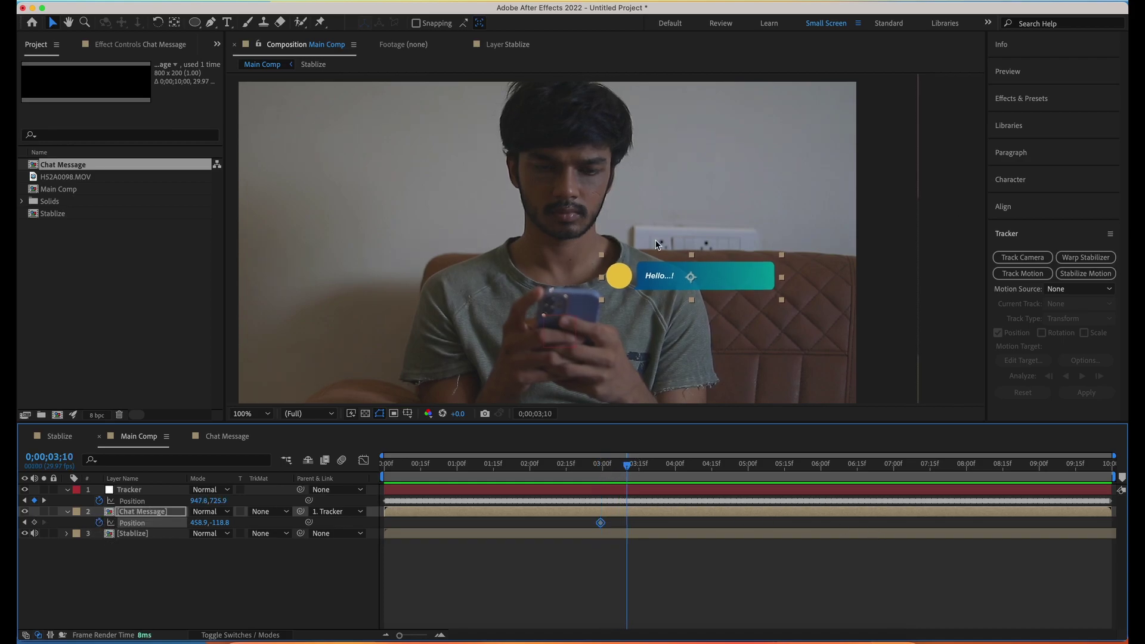
pyautogui.moveTo(629, 276); pyautogui.dragTo(630, 242)
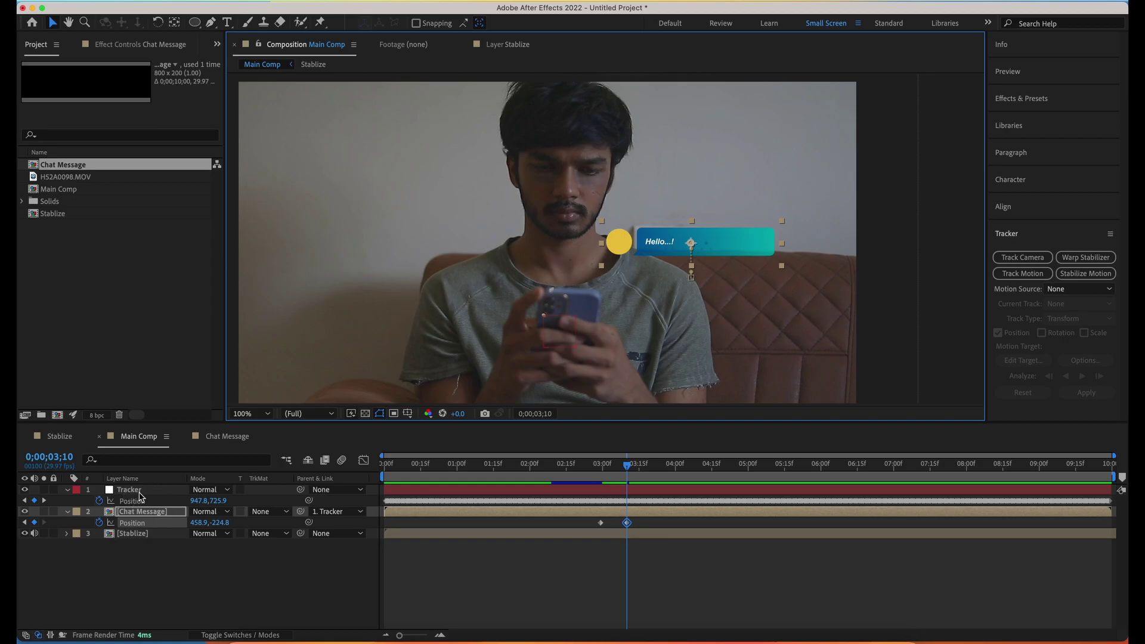
# Scrub through the bubble's upward move and apply Easy Ease to both Chat Message Position keyframes
pyautogui.moveTo(567, 467); pyautogui.dragTo(642, 482)
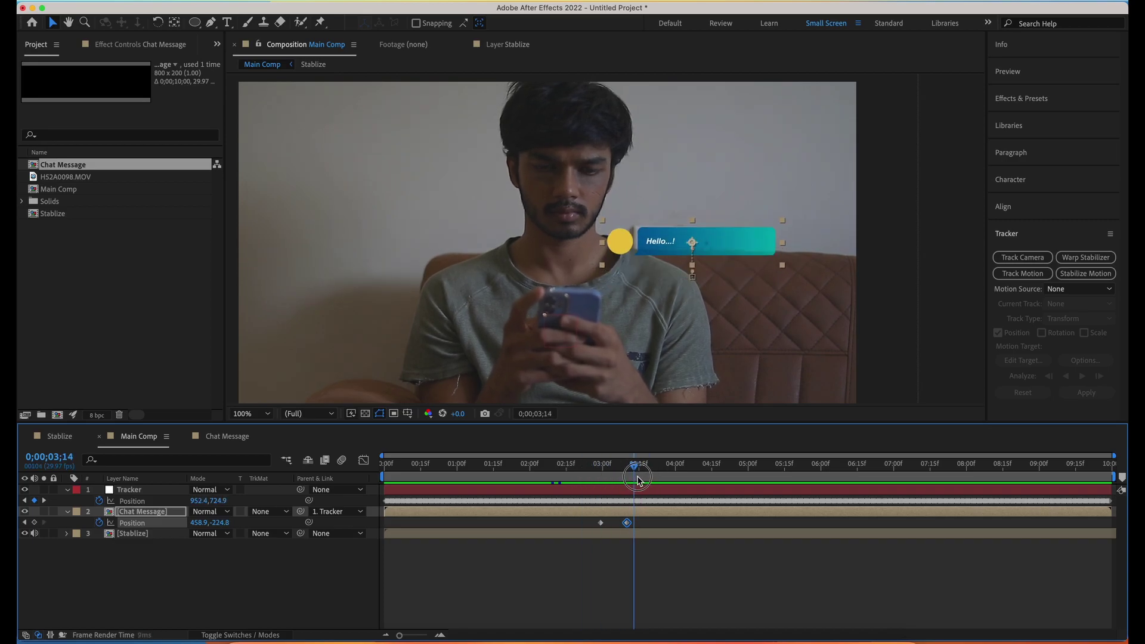
pyautogui.moveTo(584, 559); pyautogui.dragTo(654, 526)
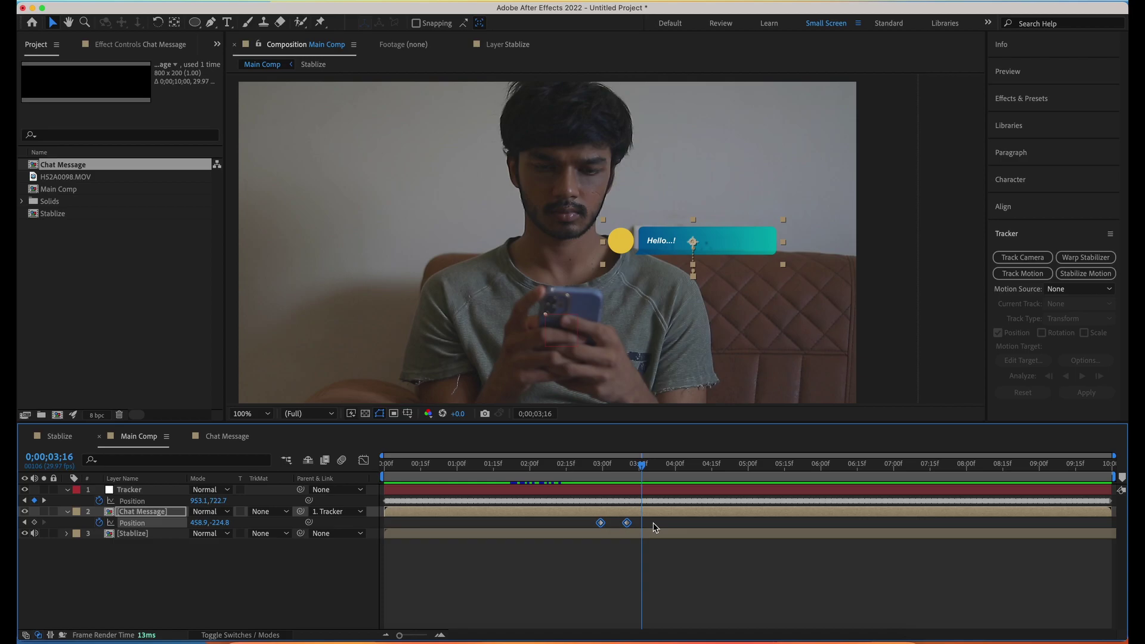
pyautogui.click(603, 552)
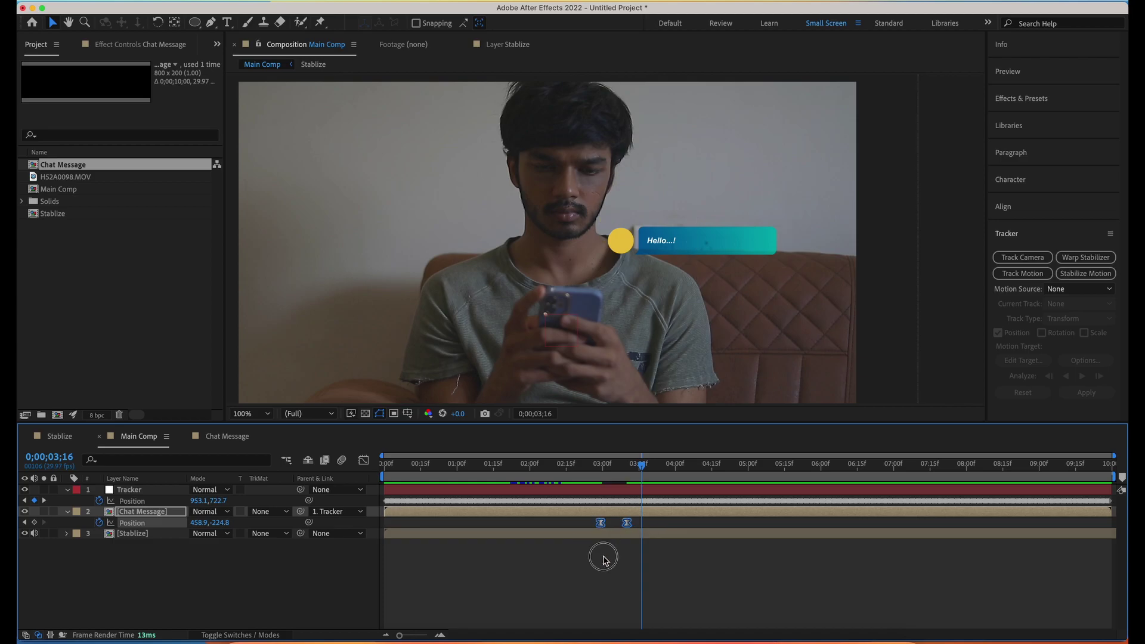
# Reshape the Chat Message Position speed graph to a sharp early peak with a long slowdown, and preview the move
pyautogui.moveTo(588, 553); pyautogui.dragTo(658, 526)
pyautogui.click(364, 460)
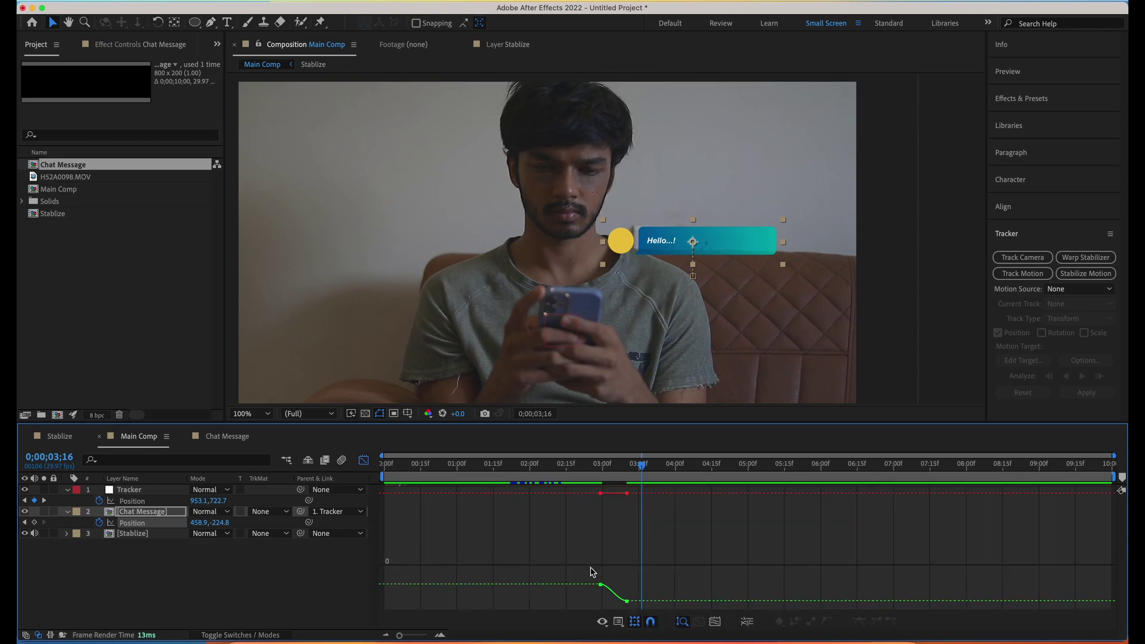
pyautogui.rightClick(700, 567)
pyautogui.click(776, 522)
pyautogui.moveTo(696, 559); pyautogui.dragTo(613, 601)
pyautogui.click(585, 464)
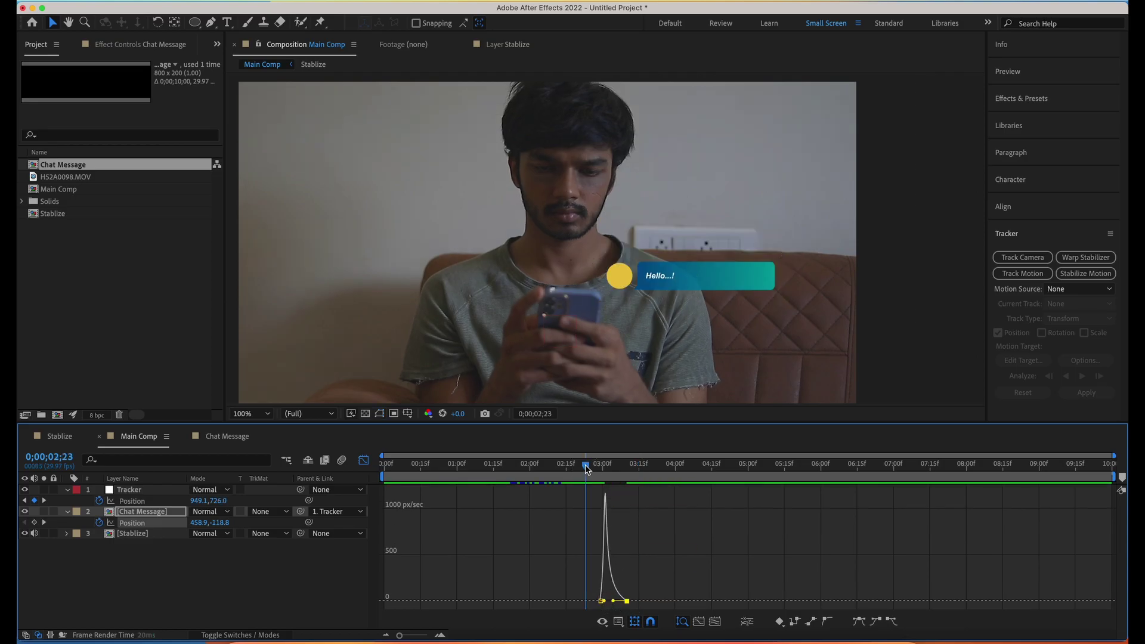
pyautogui.press('space')
pyautogui.press('space')
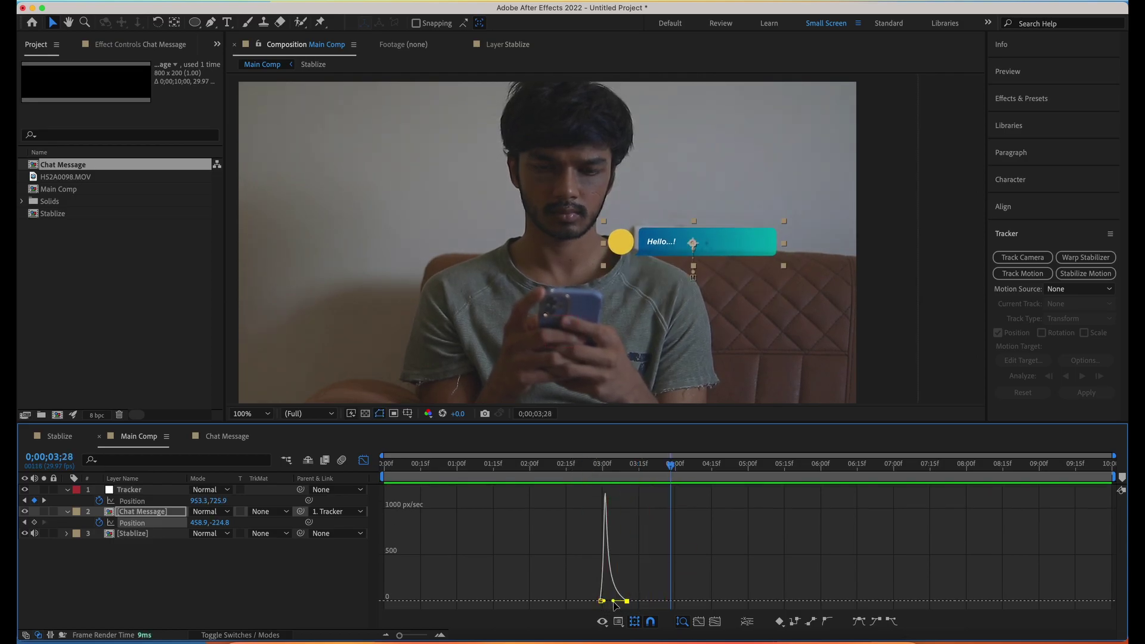
# Replay the bubble's move from 0;00;02;21, close the Graph Editor and deselect all layers
pyautogui.click(613, 601)
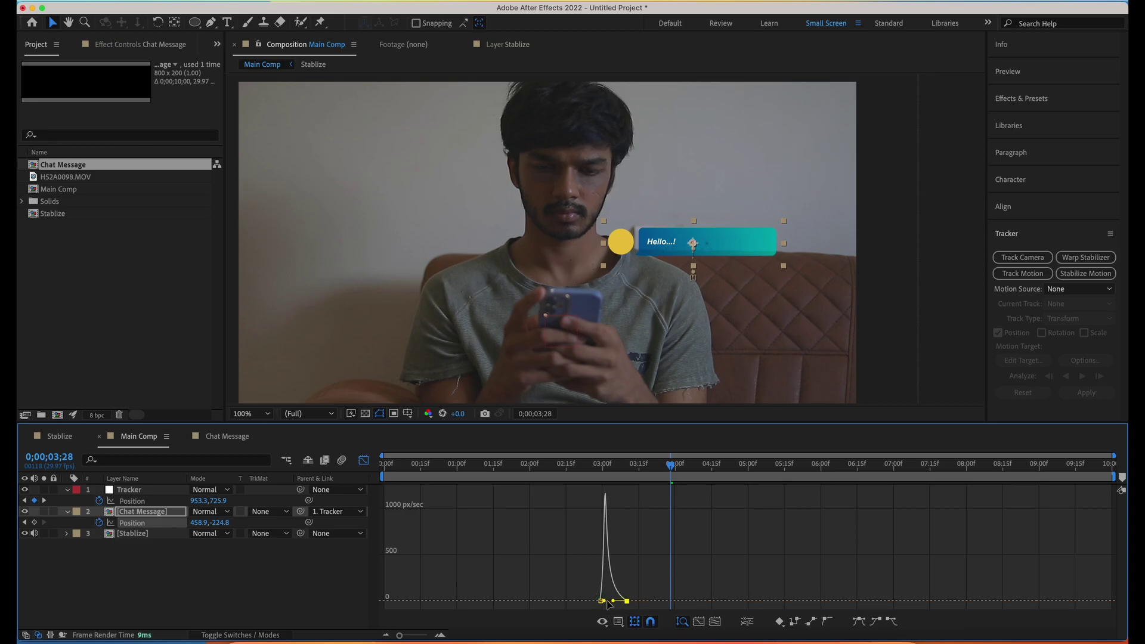
pyautogui.click(582, 465)
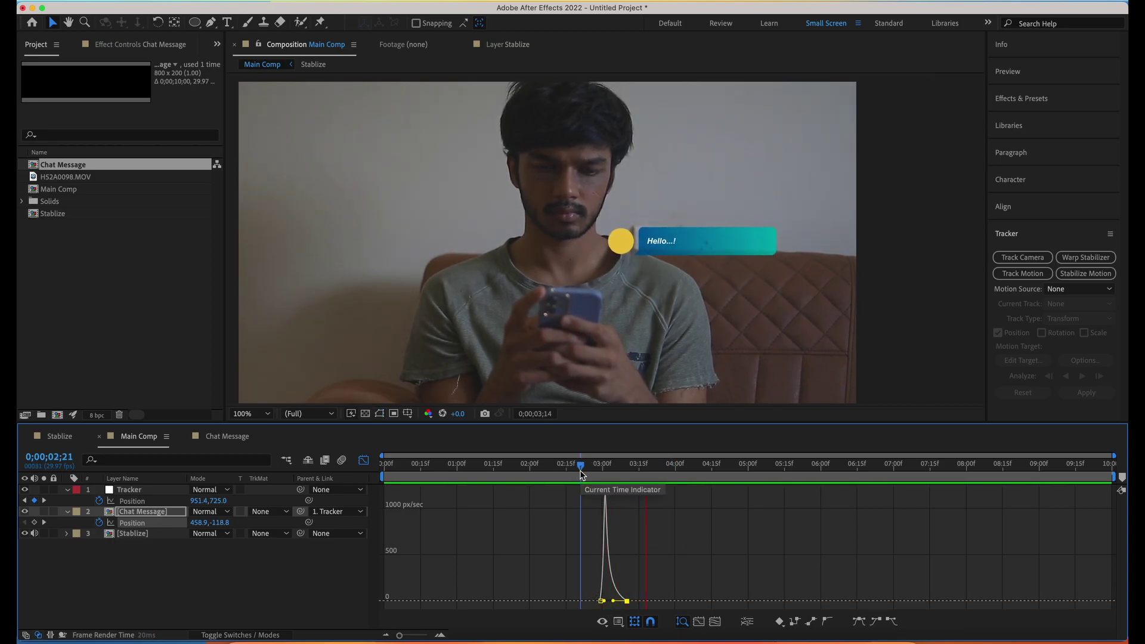
pyautogui.press('space')
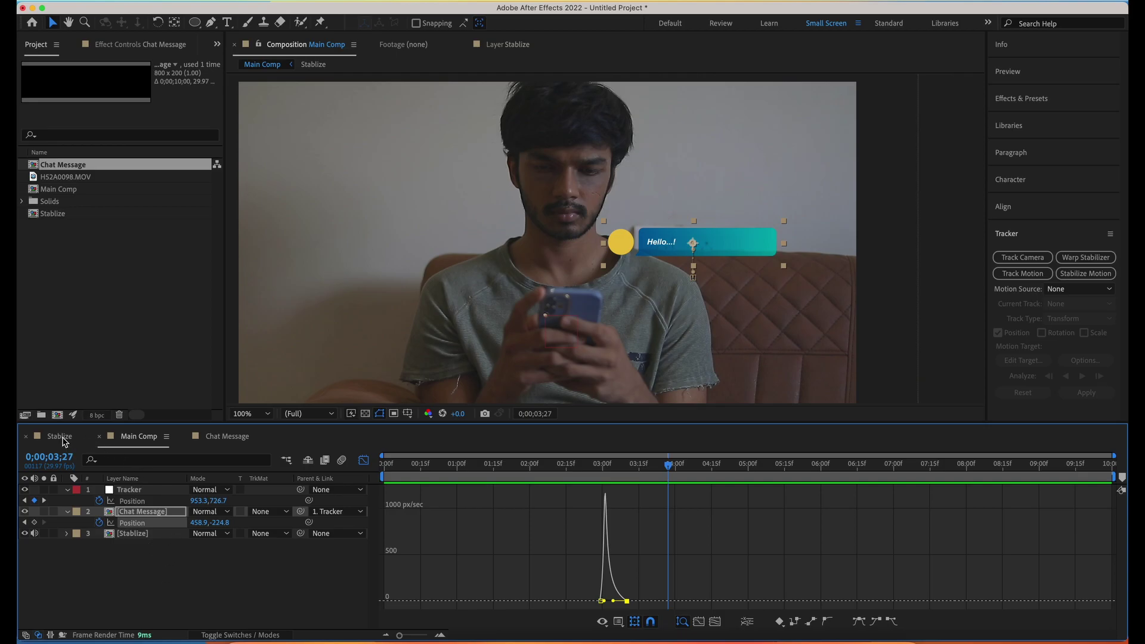
pyautogui.click(363, 460)
pyautogui.click(318, 592)
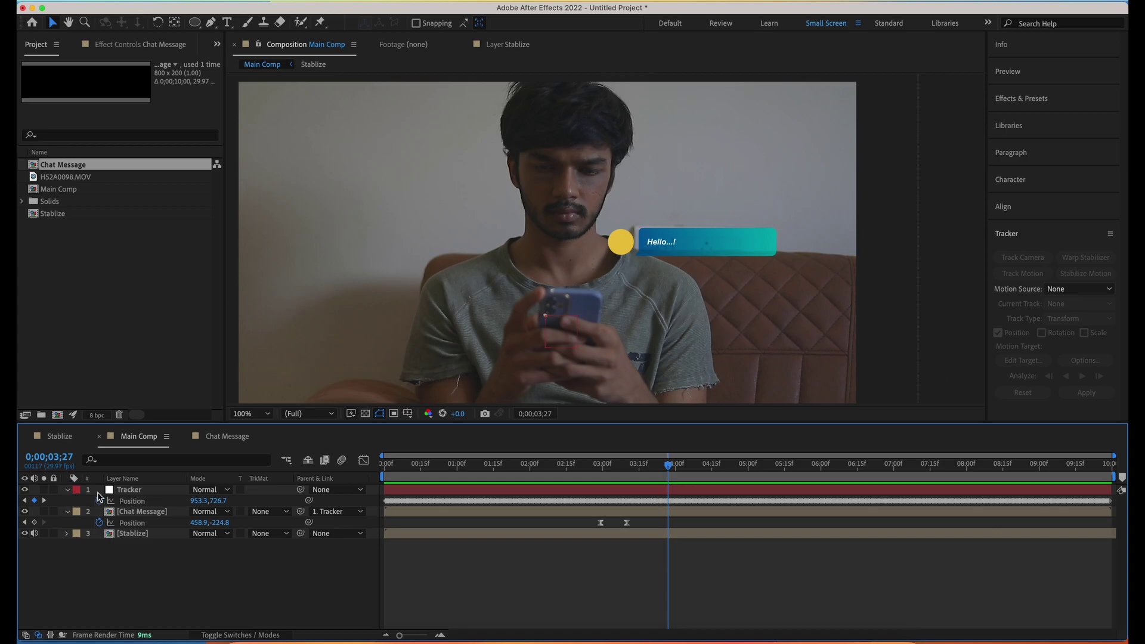
# Collapse the Tracker layer's properties and duplicate the Chat Message layer
pyautogui.click(122, 490)
pyautogui.click(68, 491)
pyautogui.click(171, 599)
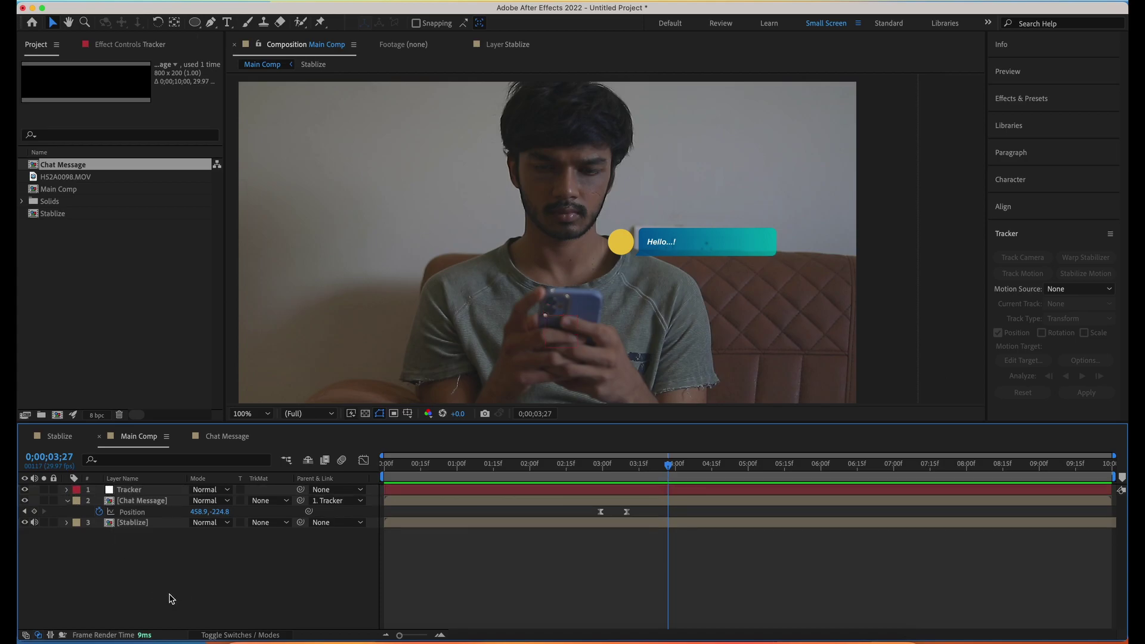
pyautogui.click(146, 502)
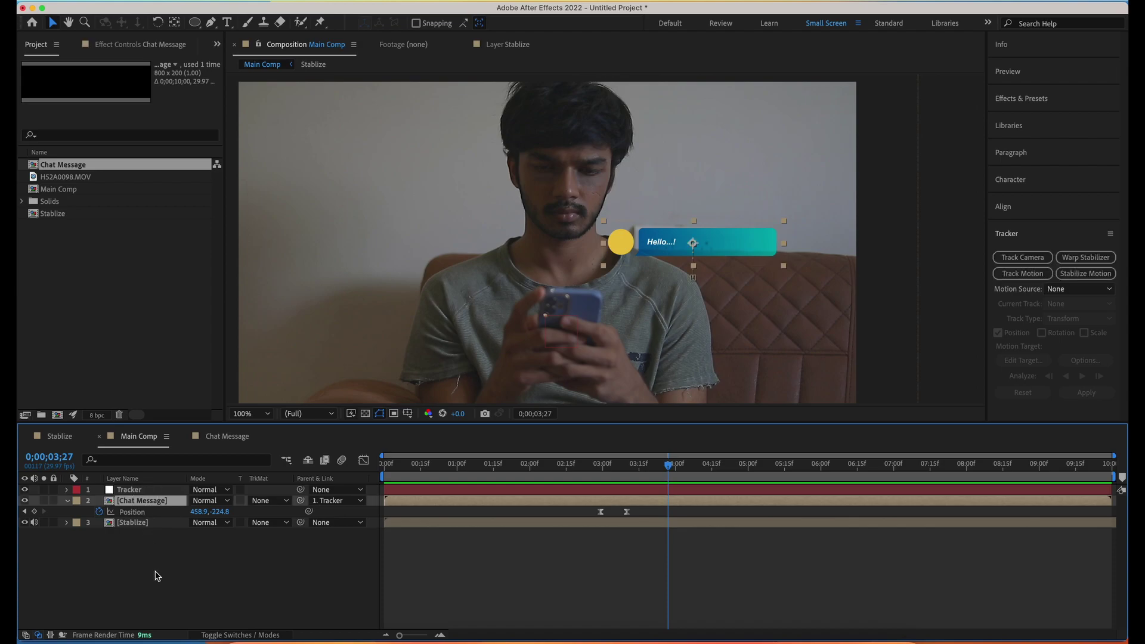
pyautogui.press('super+d')
# Shift the duplicated Chat Message layer to start just before 3 seconds, and scrub to 0;00;05;00 to check its timing
pyautogui.click(594, 465)
pyautogui.press('space')
pyautogui.moveTo(599, 504); pyautogui.dragTo(694, 503)
pyautogui.moveTo(773, 508); pyautogui.dragTo(809, 504)
pyautogui.moveTo(607, 468); pyautogui.dragTo(750, 482)
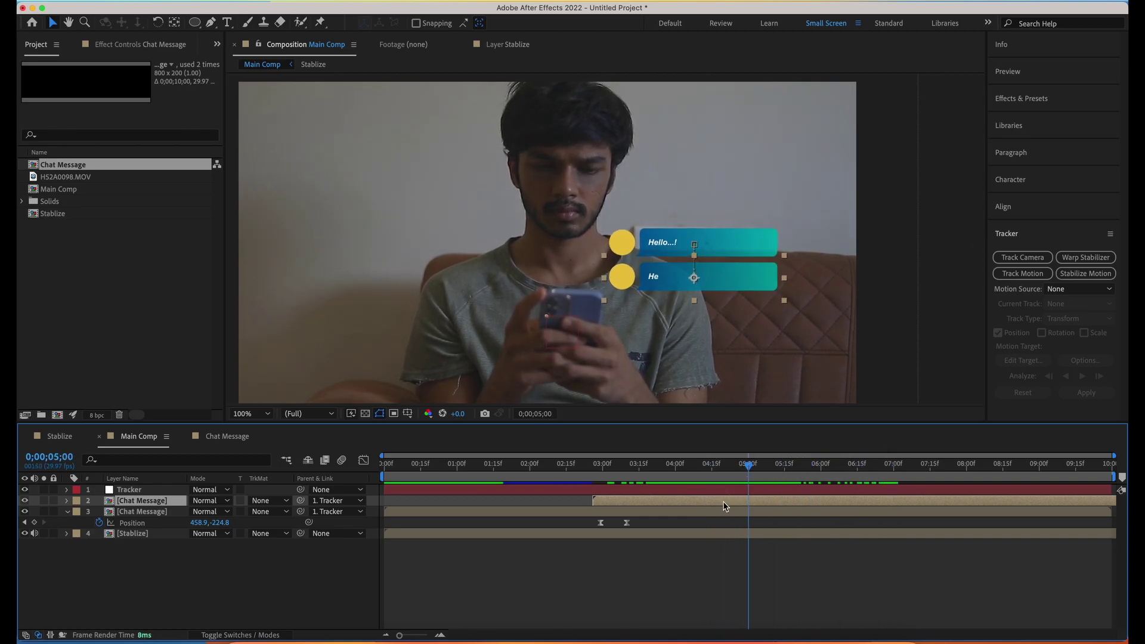
# Delete the duplicate Chat Message's Position keyframes and place the bubble lower, at 460.9, -96.8
pyautogui.press('p')
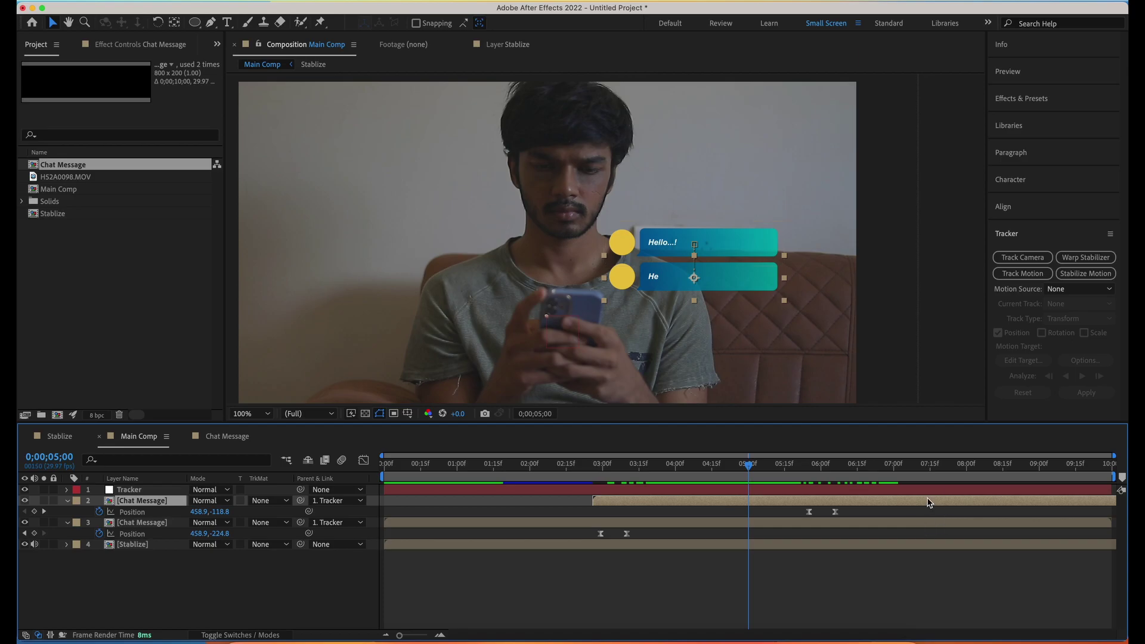
pyautogui.moveTo(850, 506); pyautogui.dragTo(767, 518)
pyautogui.press('Delete')
pyautogui.moveTo(737, 279); pyautogui.dragTo(738, 286)
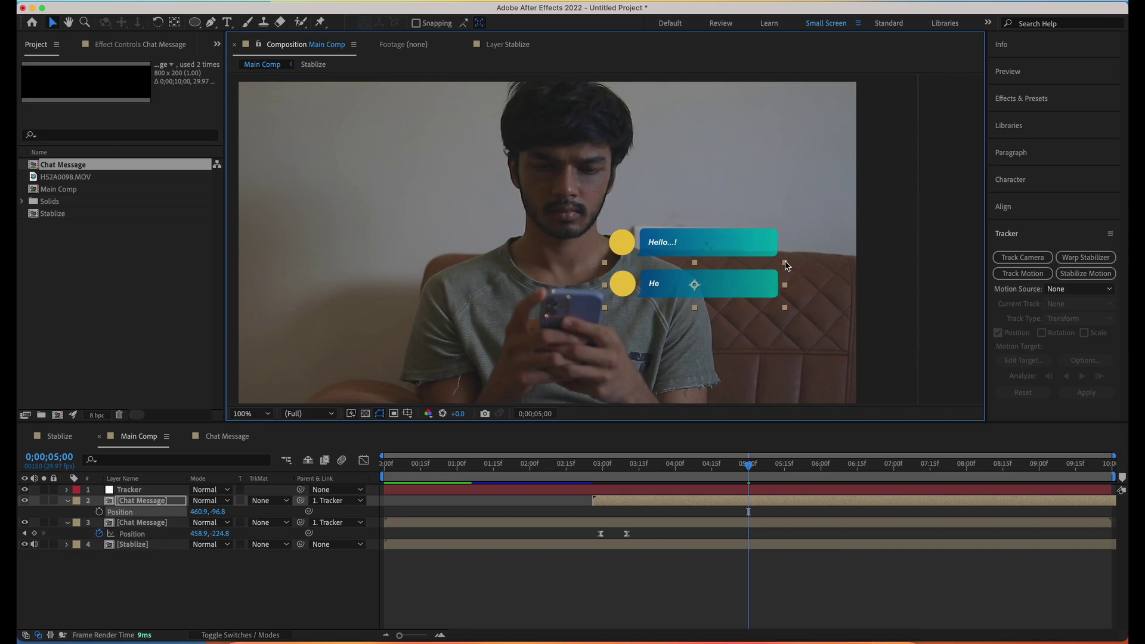
# Set the duplicate Chat Message layer's Rotation to 180° so its avatar sits on the opposite side
pyautogui.moveTo(784, 265); pyautogui.dragTo(716, 353)
pyautogui.hotkey('ctrl', 'z')
pyautogui.press('r')
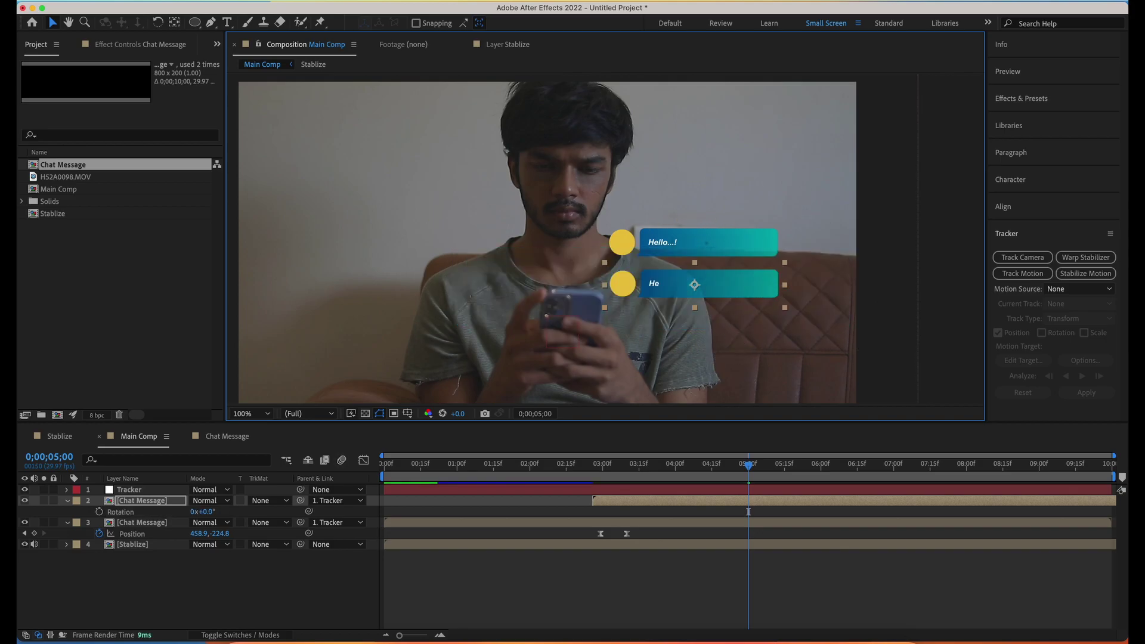
pyautogui.moveTo(208, 513); pyautogui.dragTo(402, 574)
pyautogui.click(210, 512)
pyautogui.press('Return')
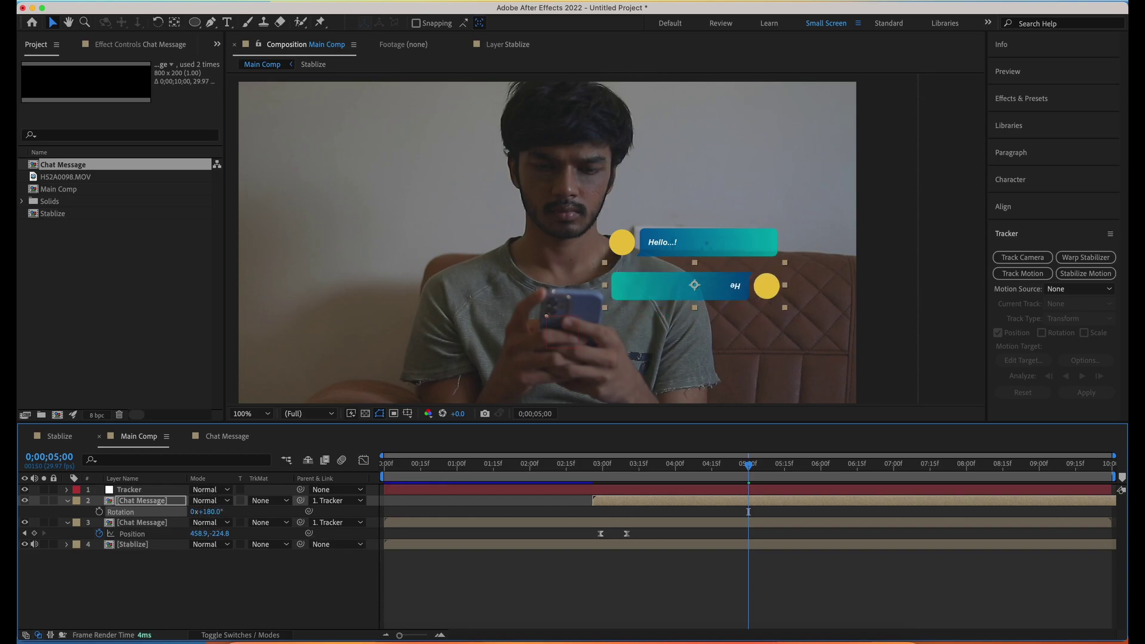
# Scrub through the second bubble's typing to 0;00;05;27 and shift the rotated bubble slightly to the right of the first
pyautogui.click(598, 464)
pyautogui.moveTo(605, 465); pyautogui.dragTo(815, 458)
pyautogui.moveTo(656, 290); pyautogui.dragTo(686, 285)
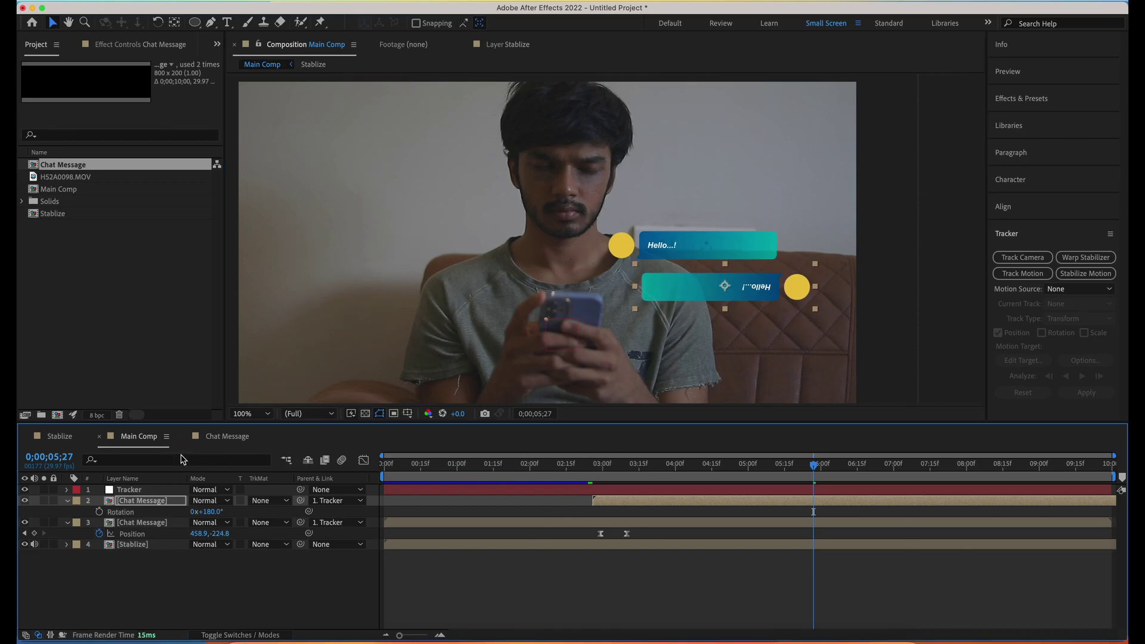
# Play Main Comp from 0;00;00;00 to review the timing of both chat bubbles
pyautogui.moveTo(635, 469); pyautogui.dragTo(233, 497)
pyautogui.press('space')
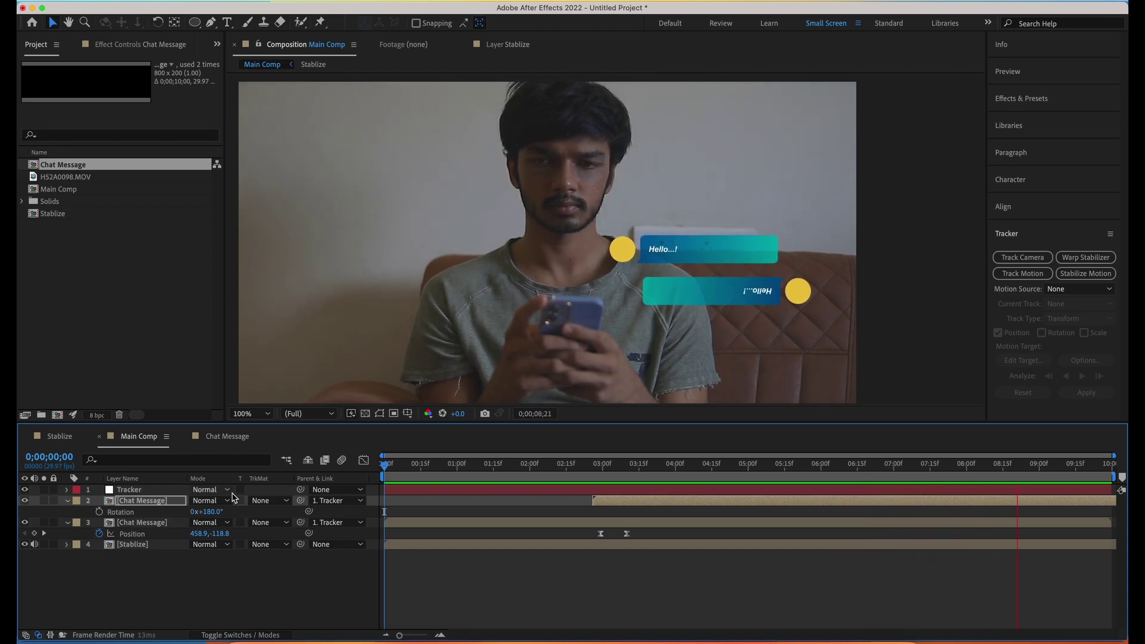
pyautogui.press('space')
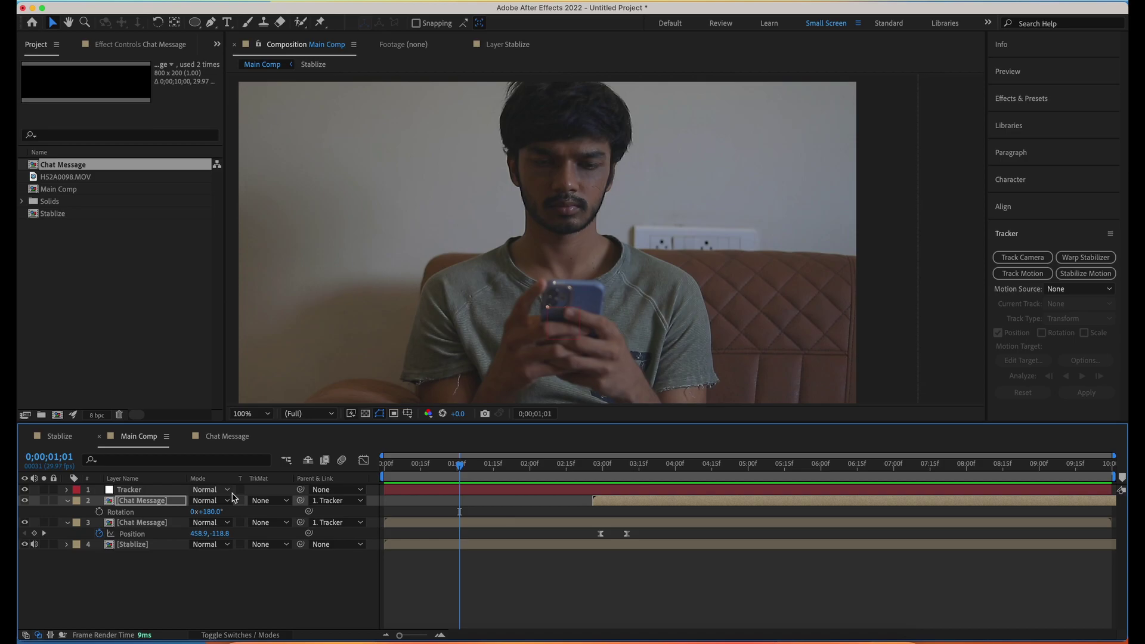